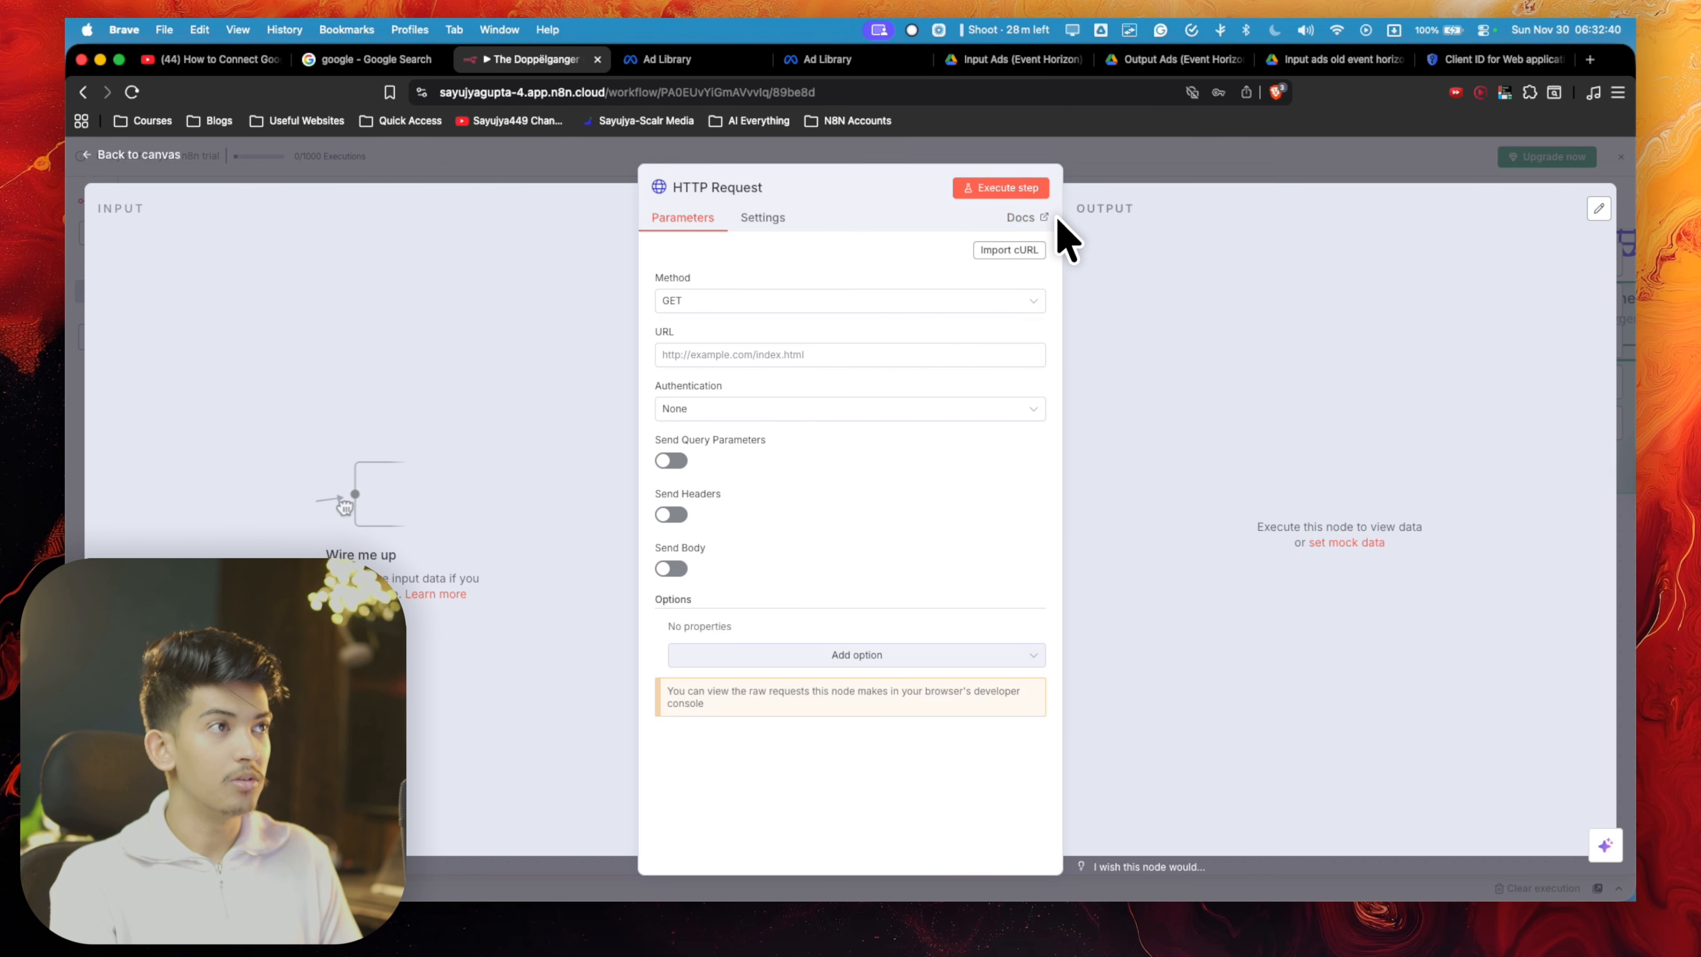
- Copy the endpoint URL from the Gemini_Generate_prompt node into the URL of the new HTTP Request node
left_click(1199, 178)
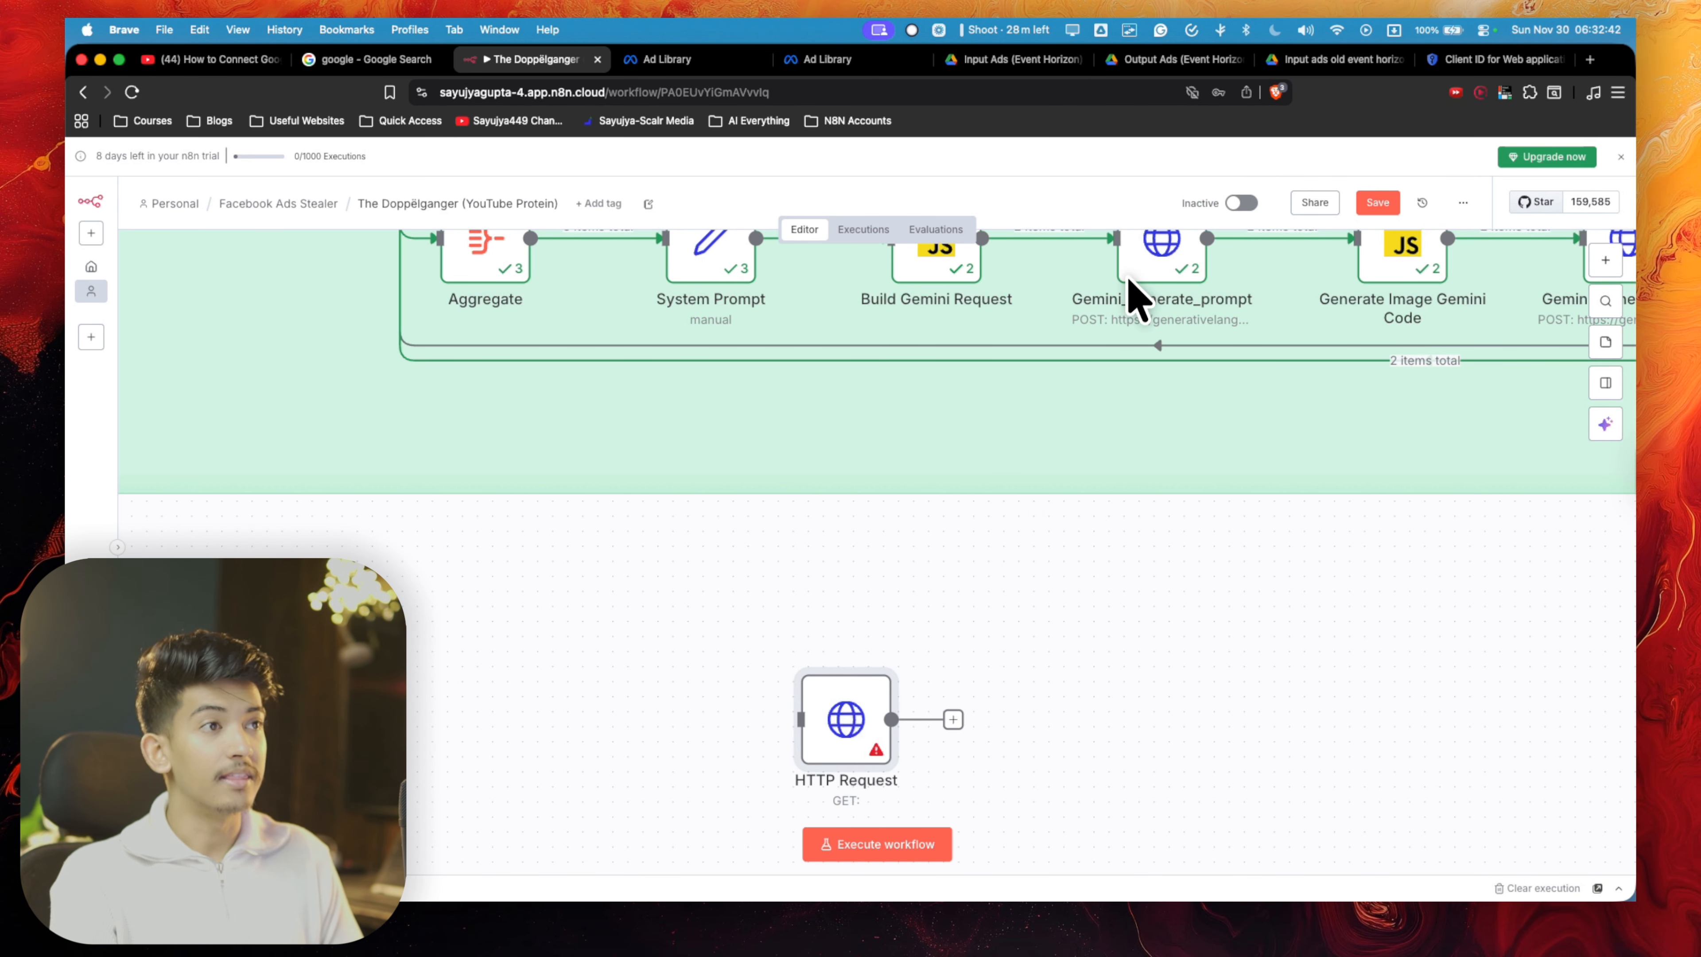
scroll(904, 696, "up", 2)
scroll(901, 671, "down", 3)
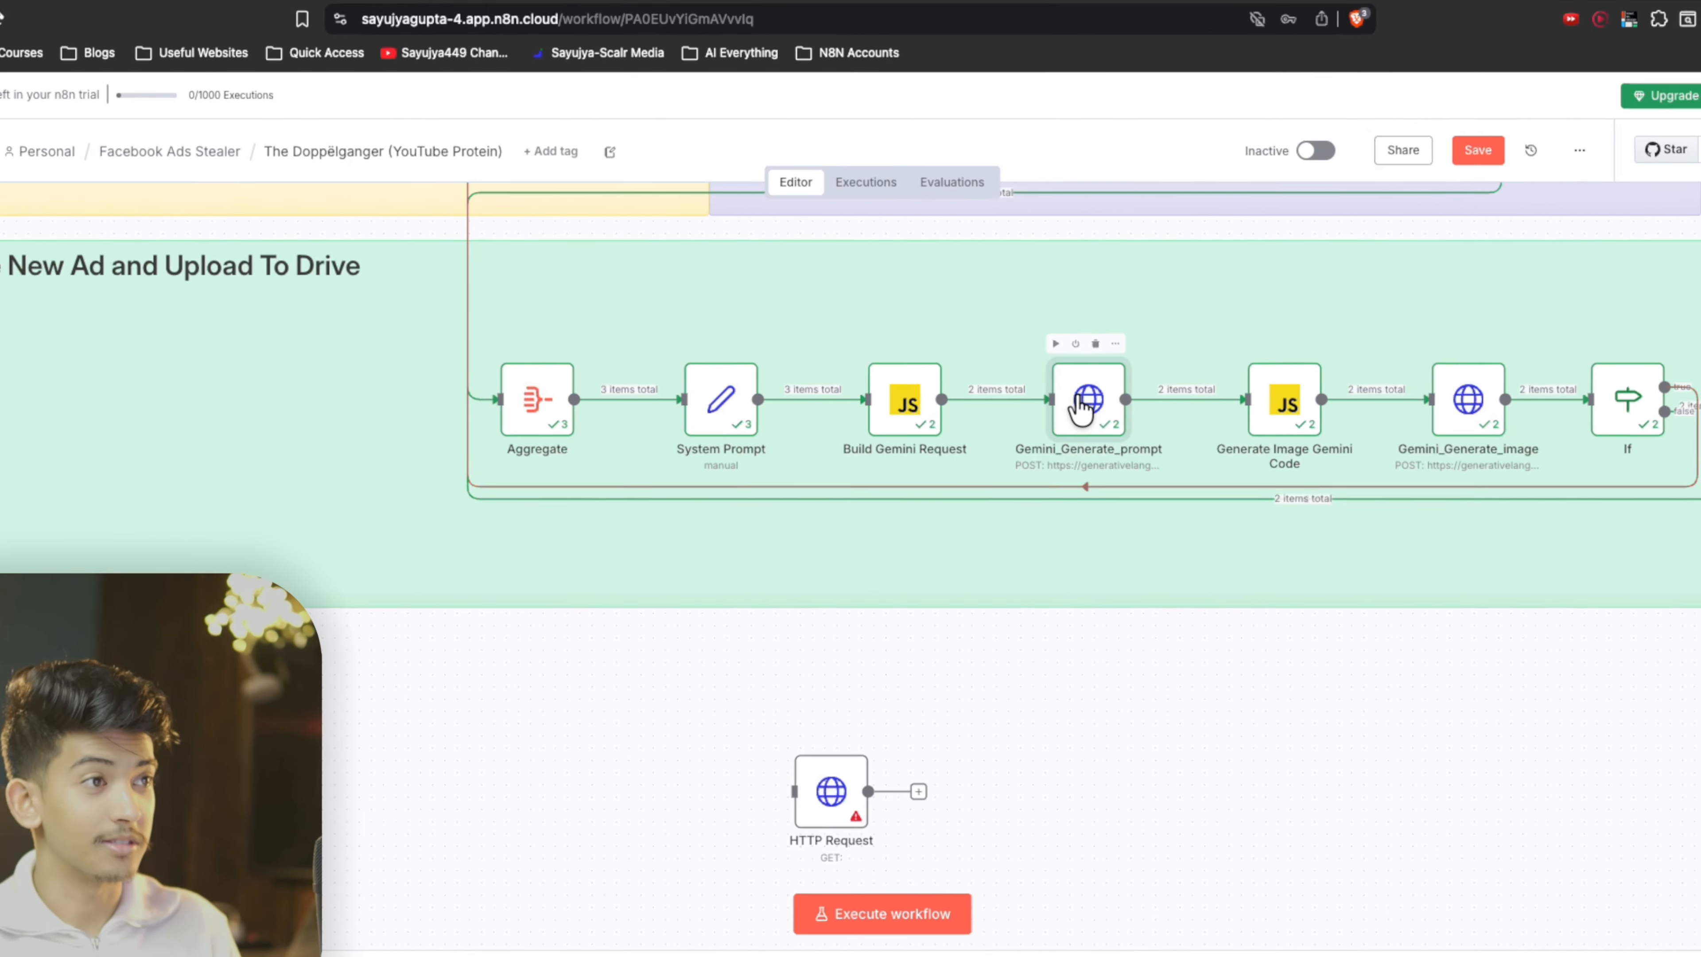
double_click(1079, 399)
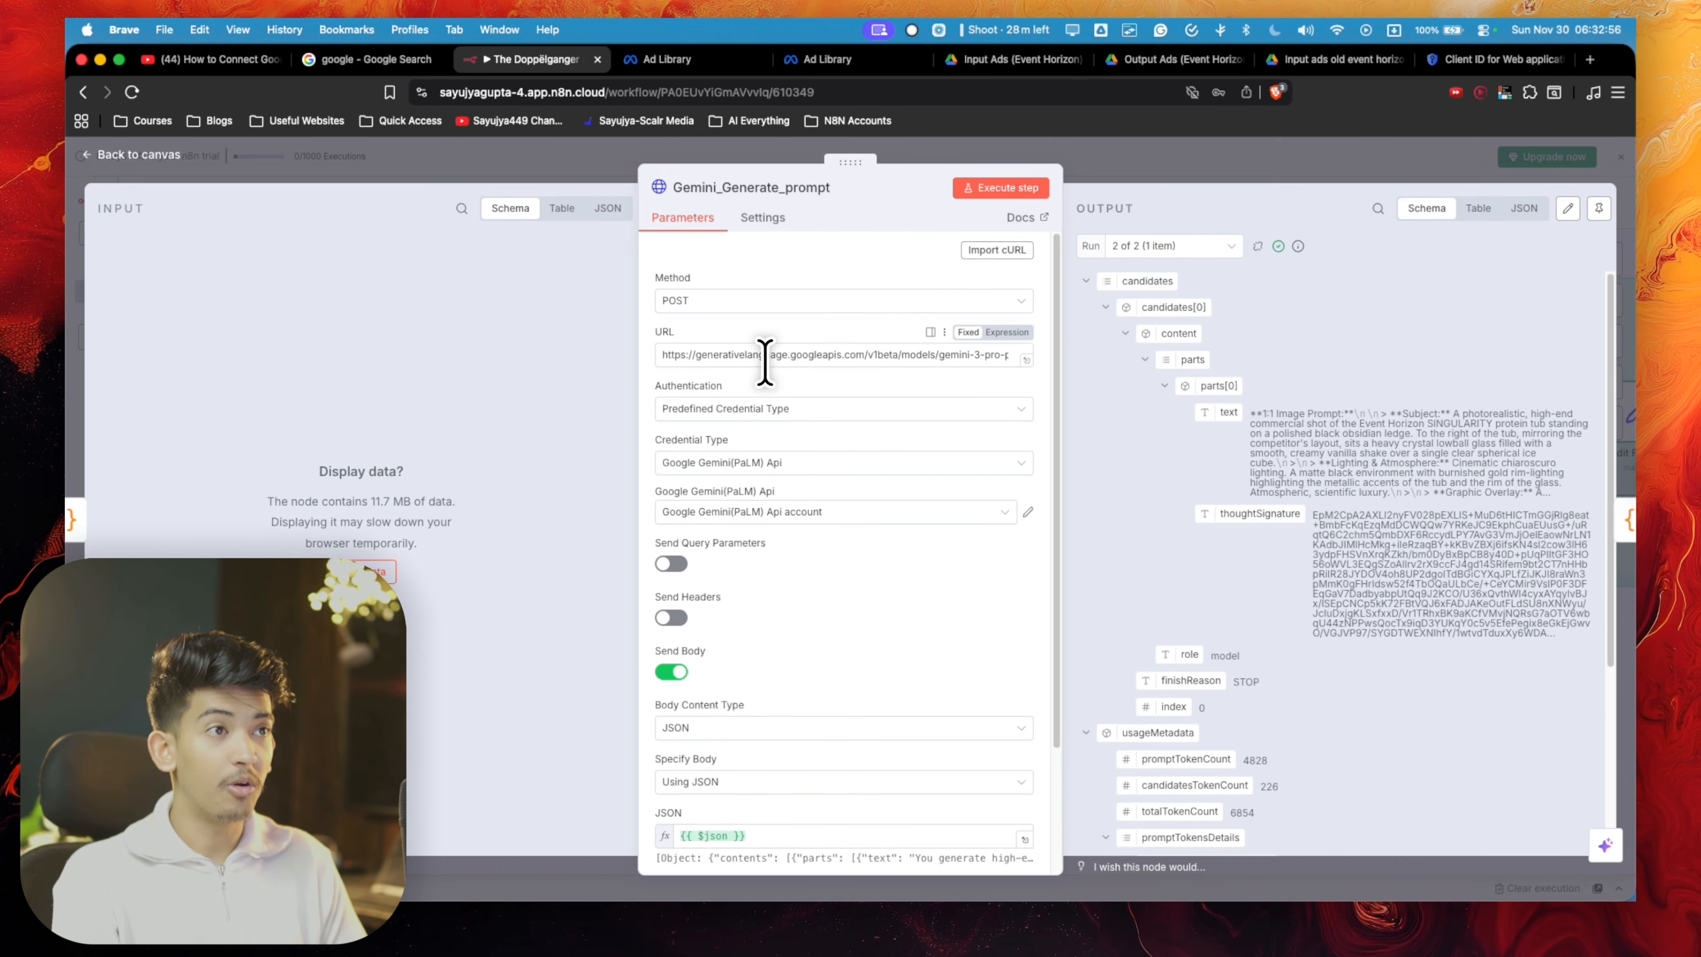
left_click(696, 355)
scroll(896, 355, "right", 2)
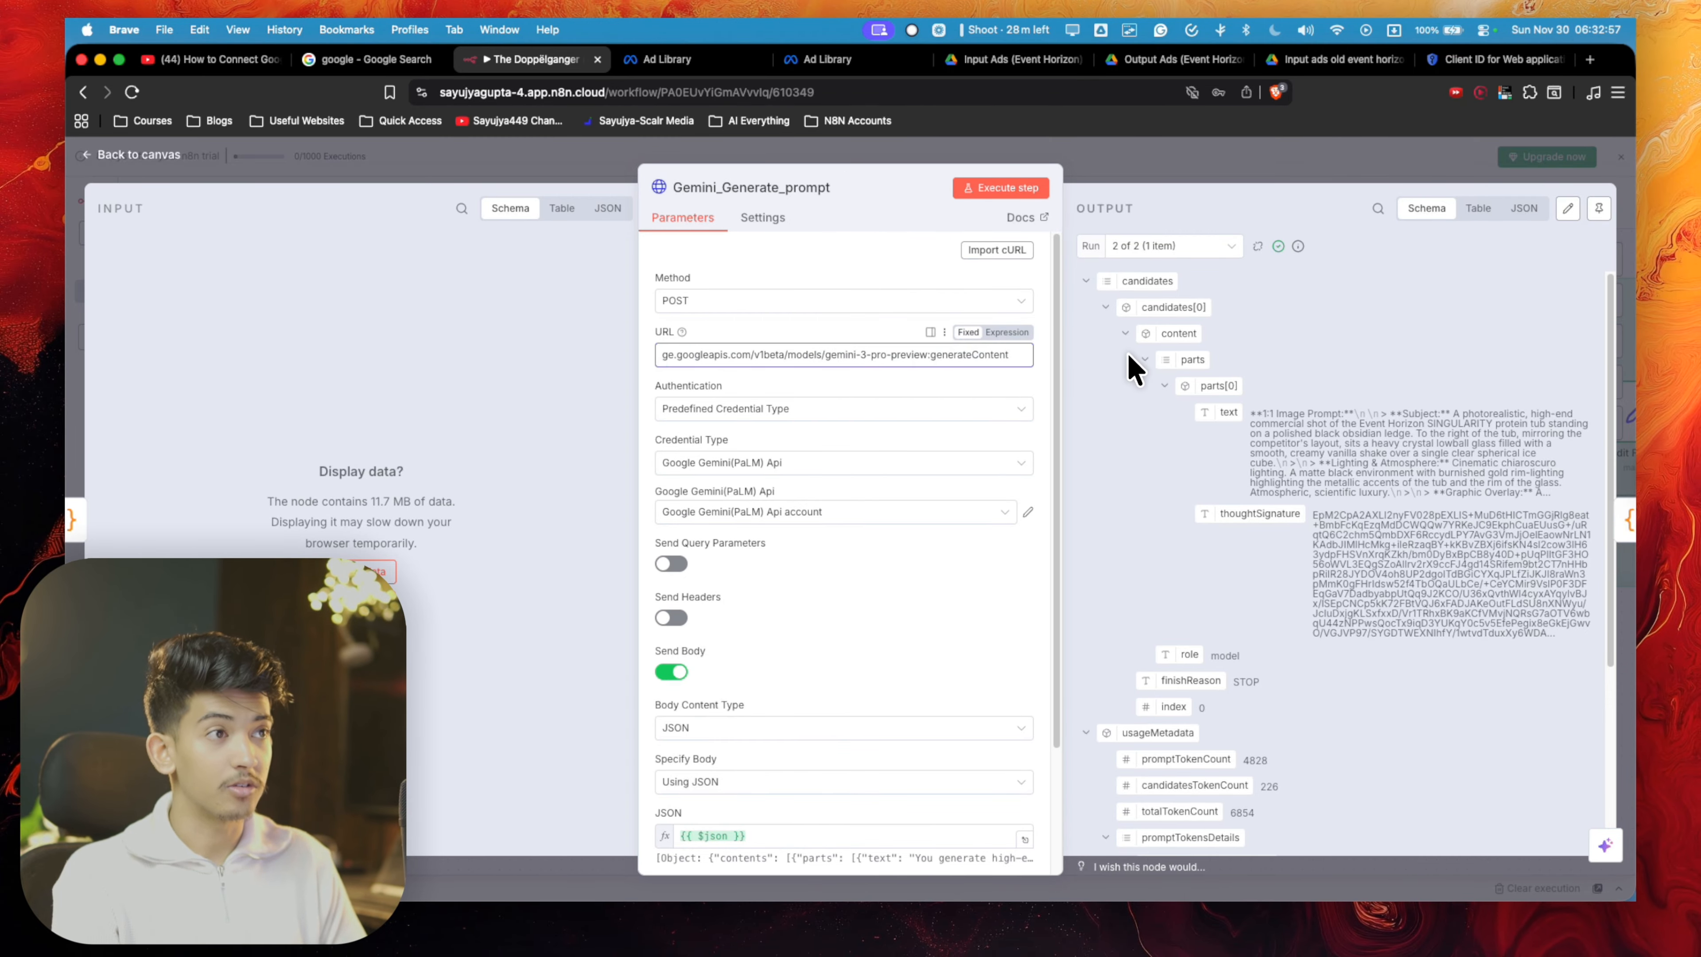
key("super+a")
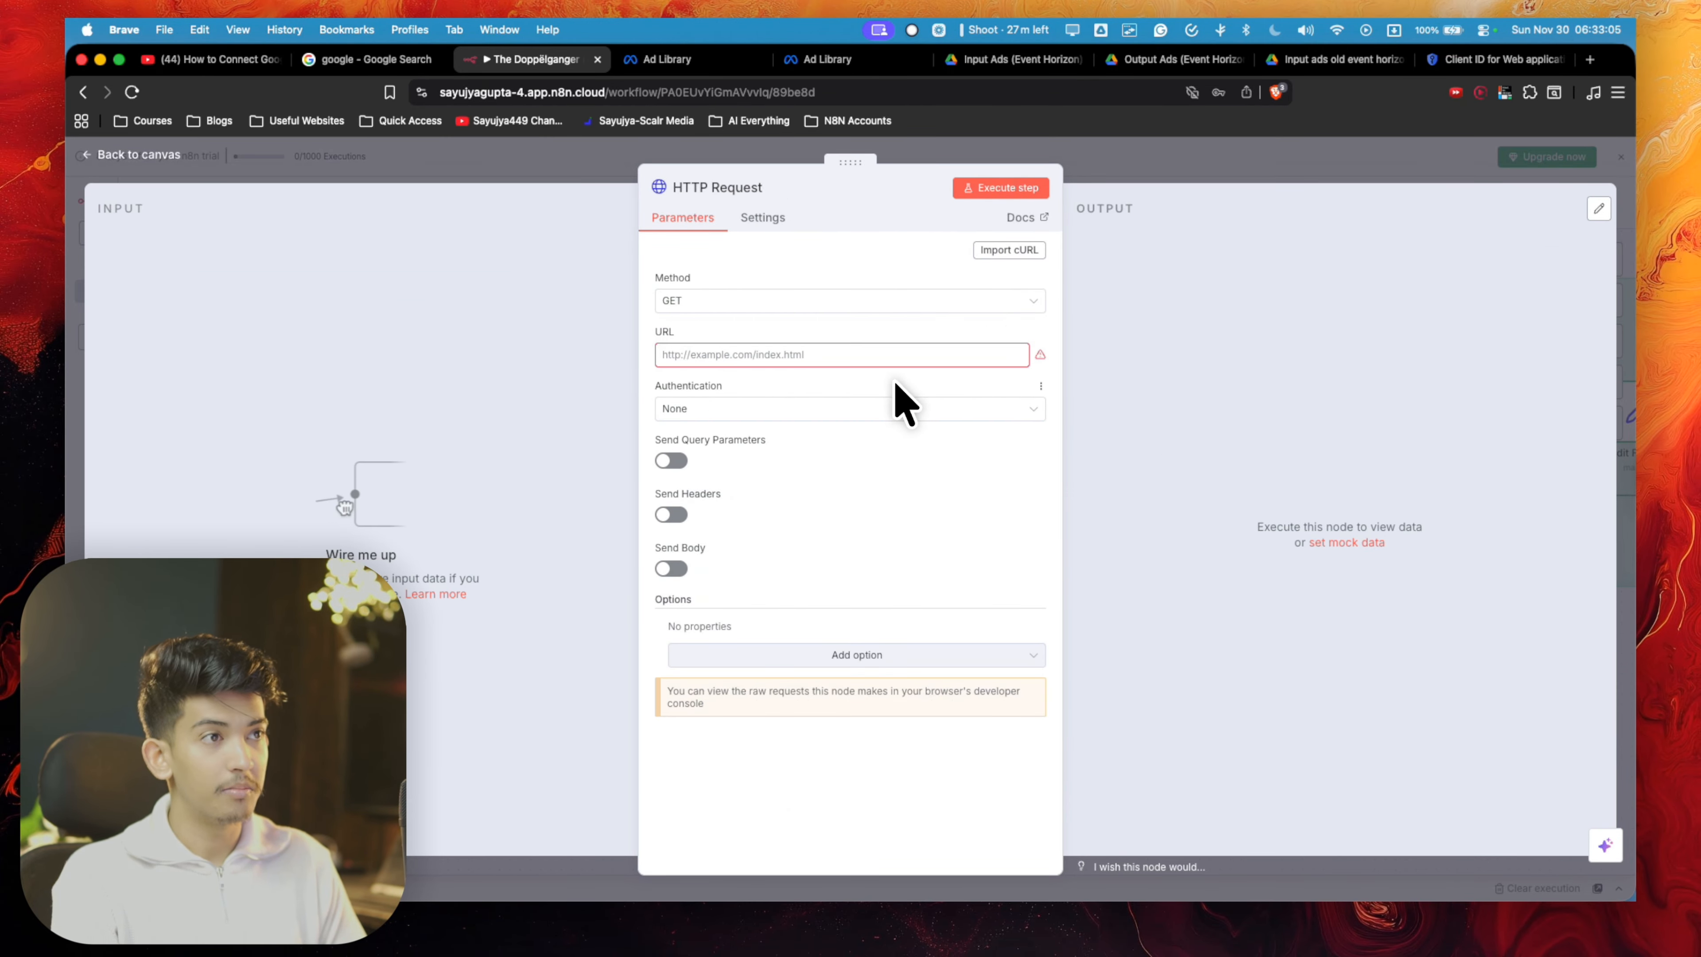
left_click(892, 359)
key("super+v")
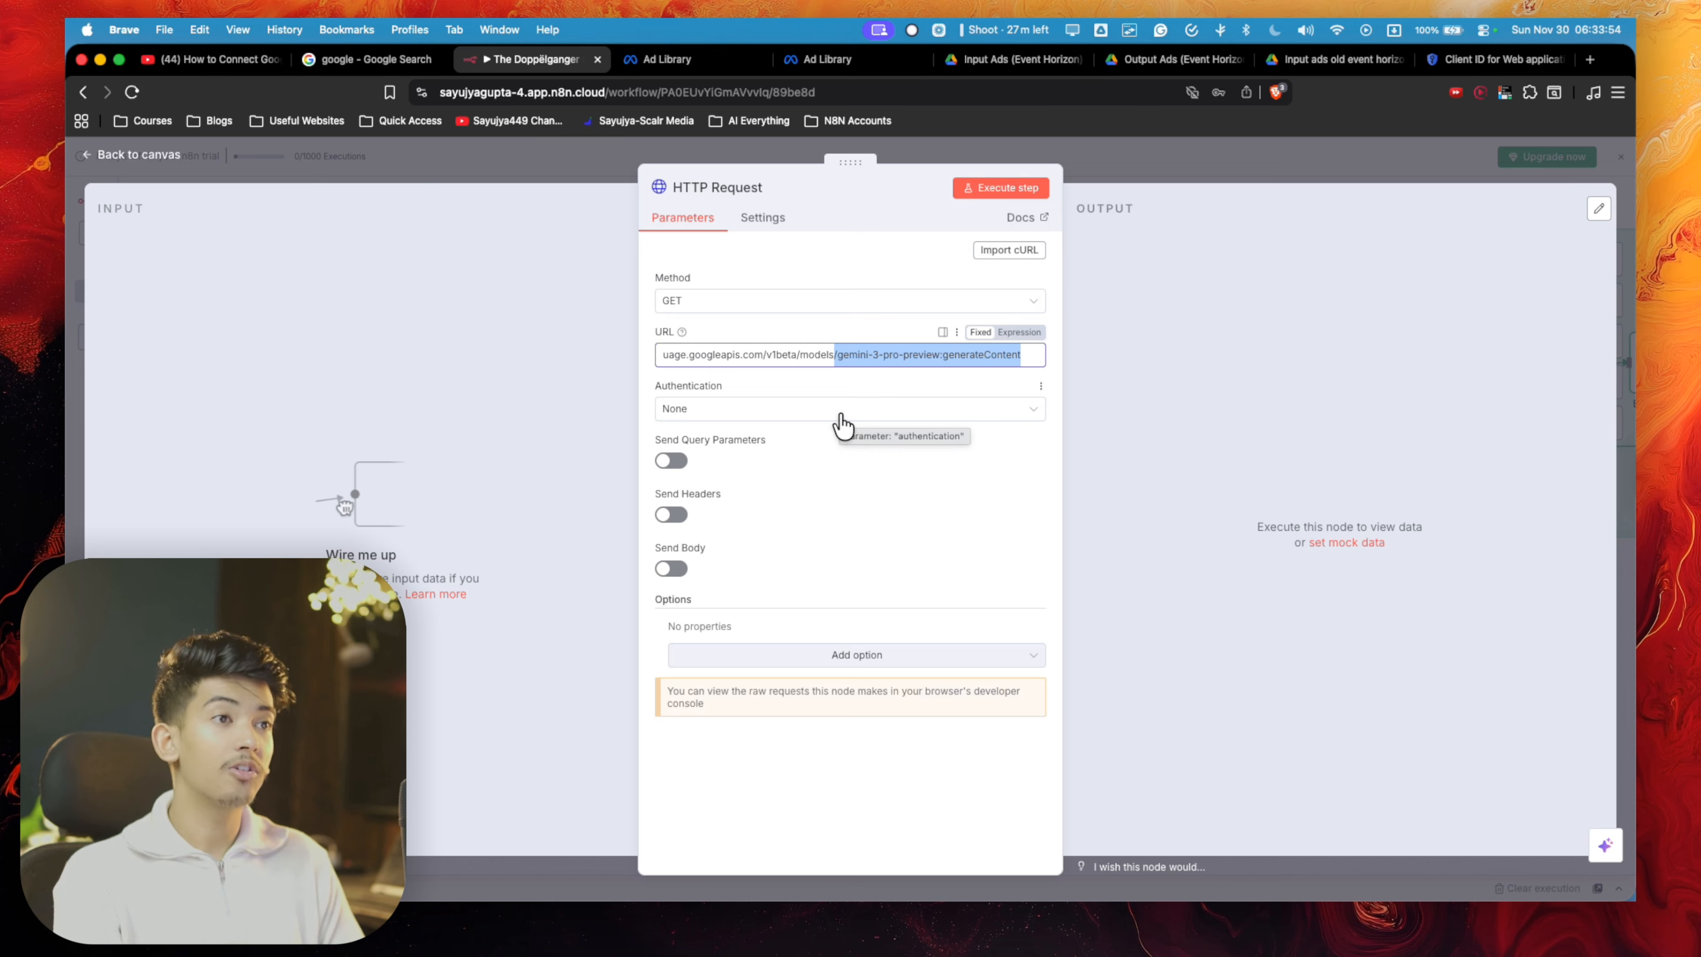
- Set the HTTP Request's authentication to Predefined Credential Type with Google Gemini(PaLM) Api as the credential type
left_click(841, 412)
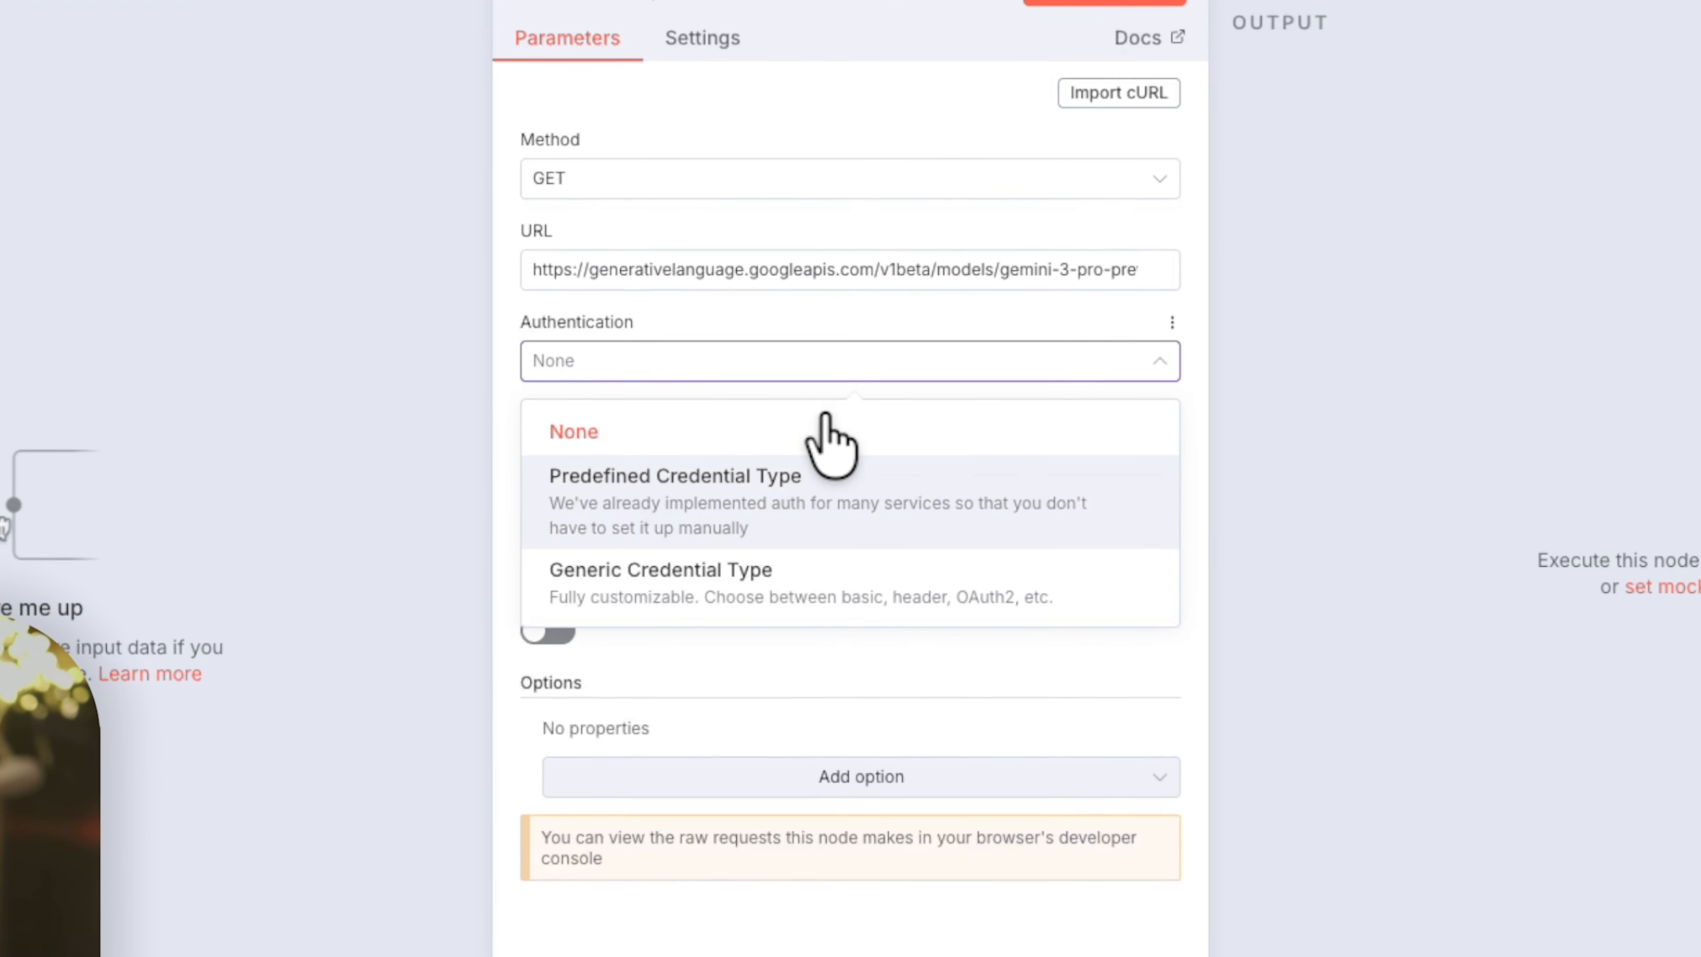
left_click(800, 516)
left_click(833, 468)
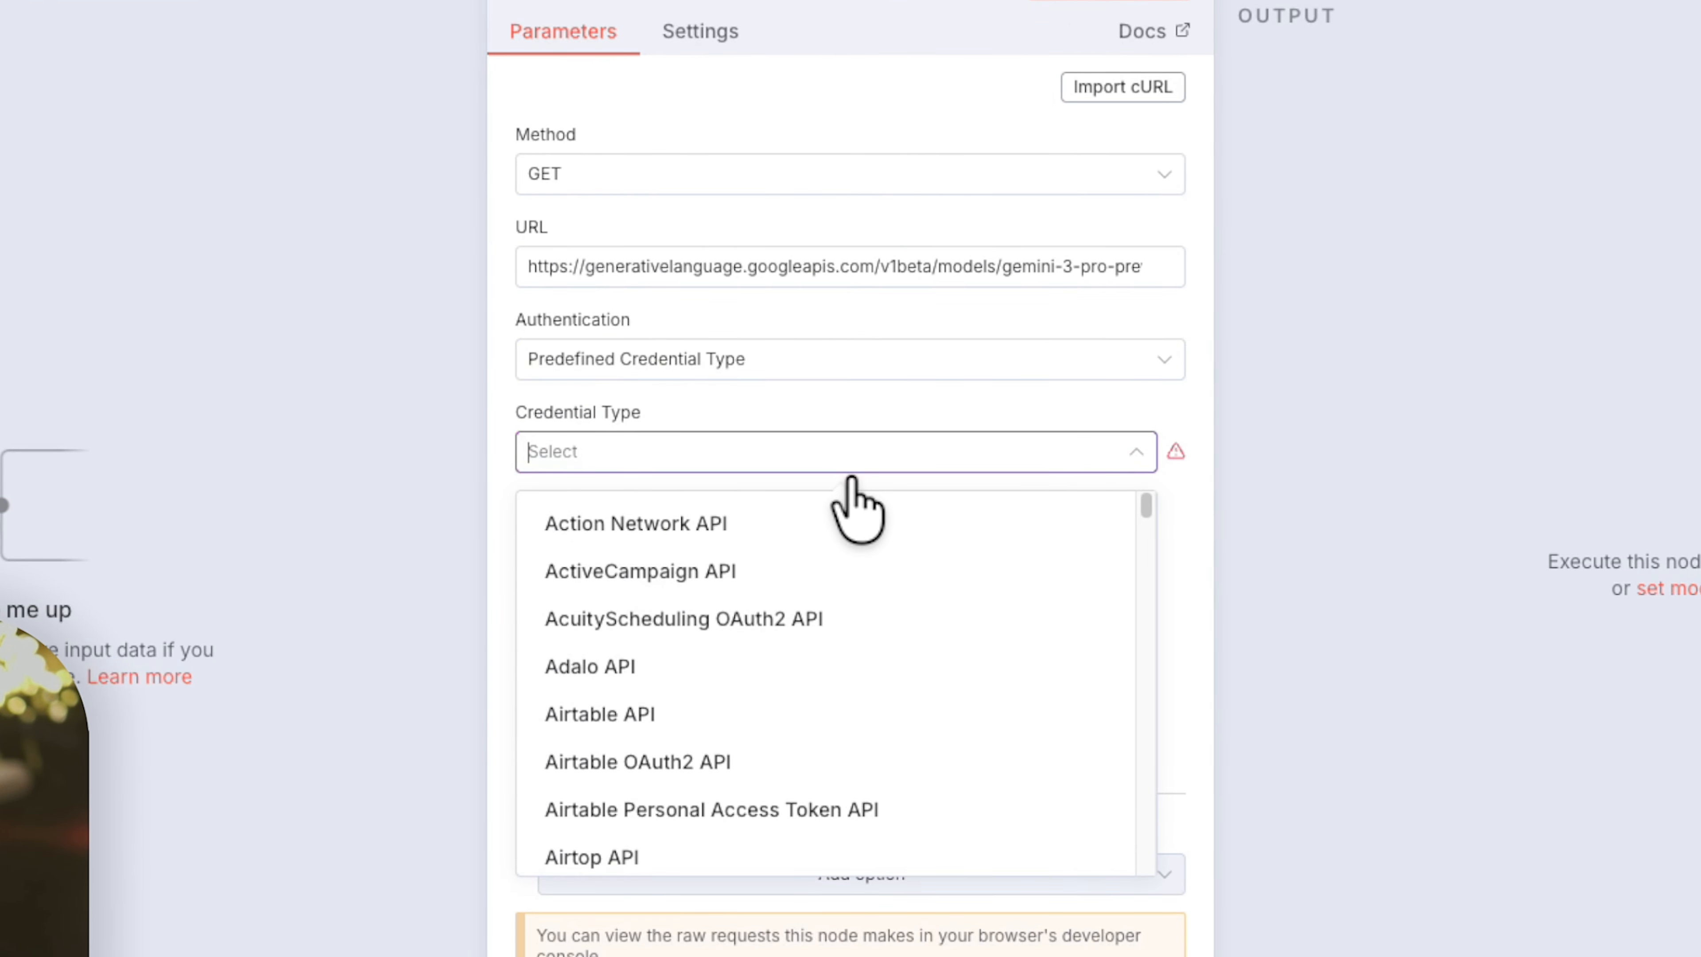
type("gemi")
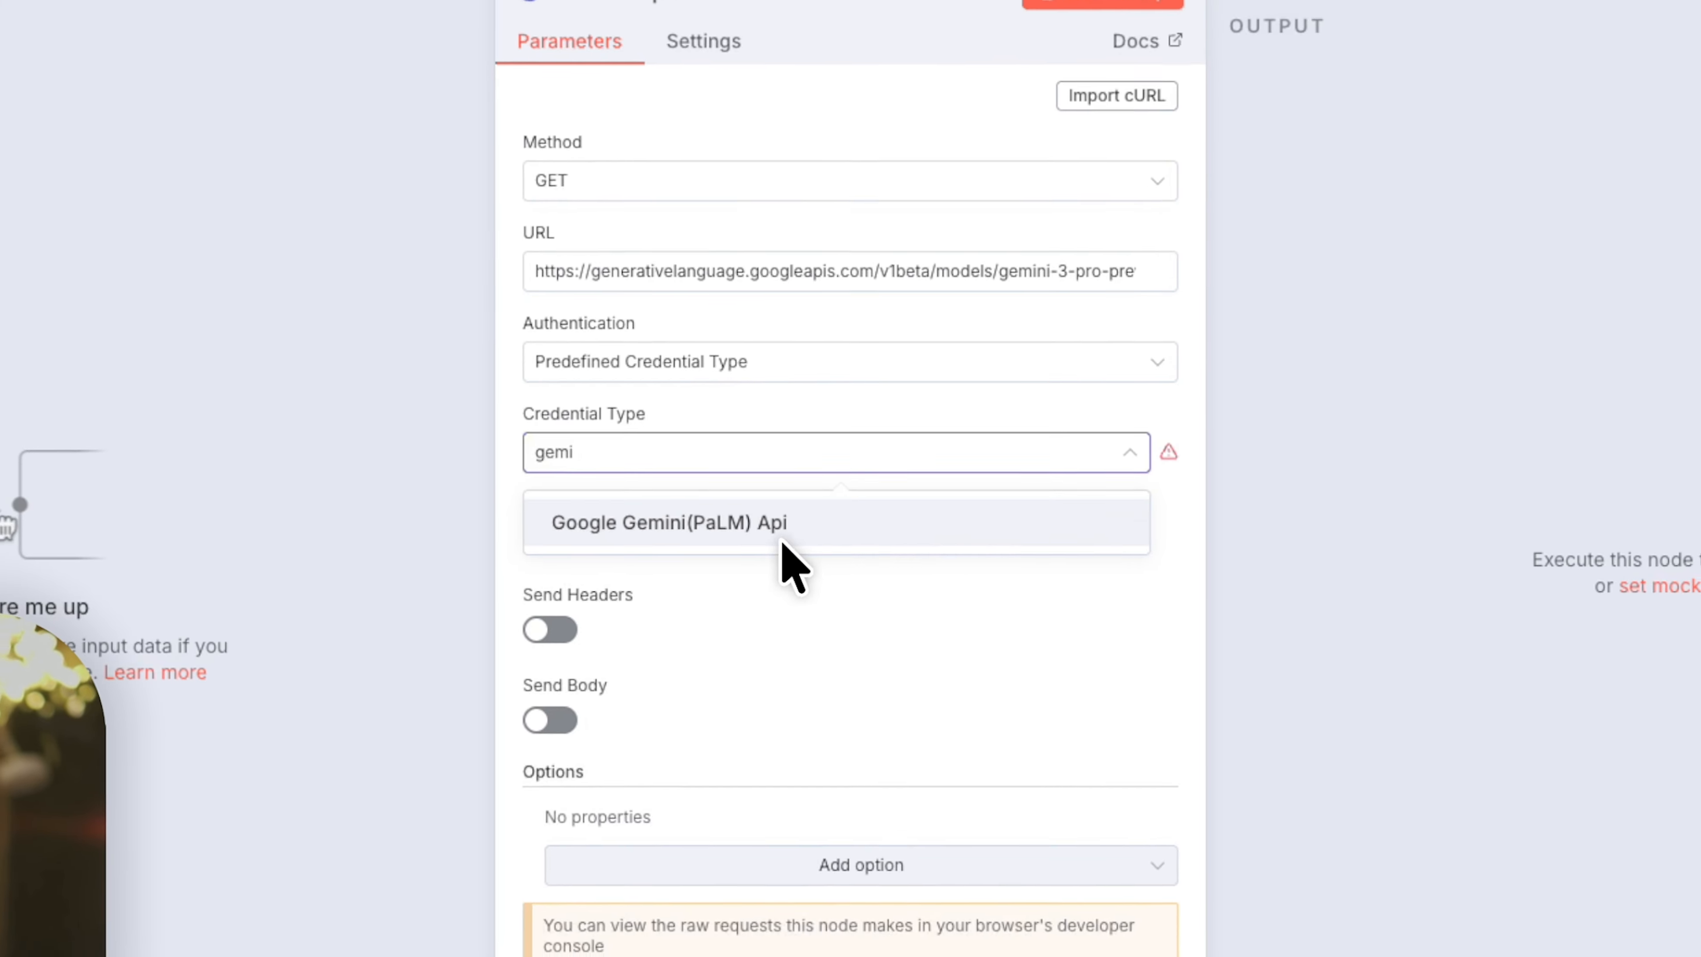
left_click(783, 536)
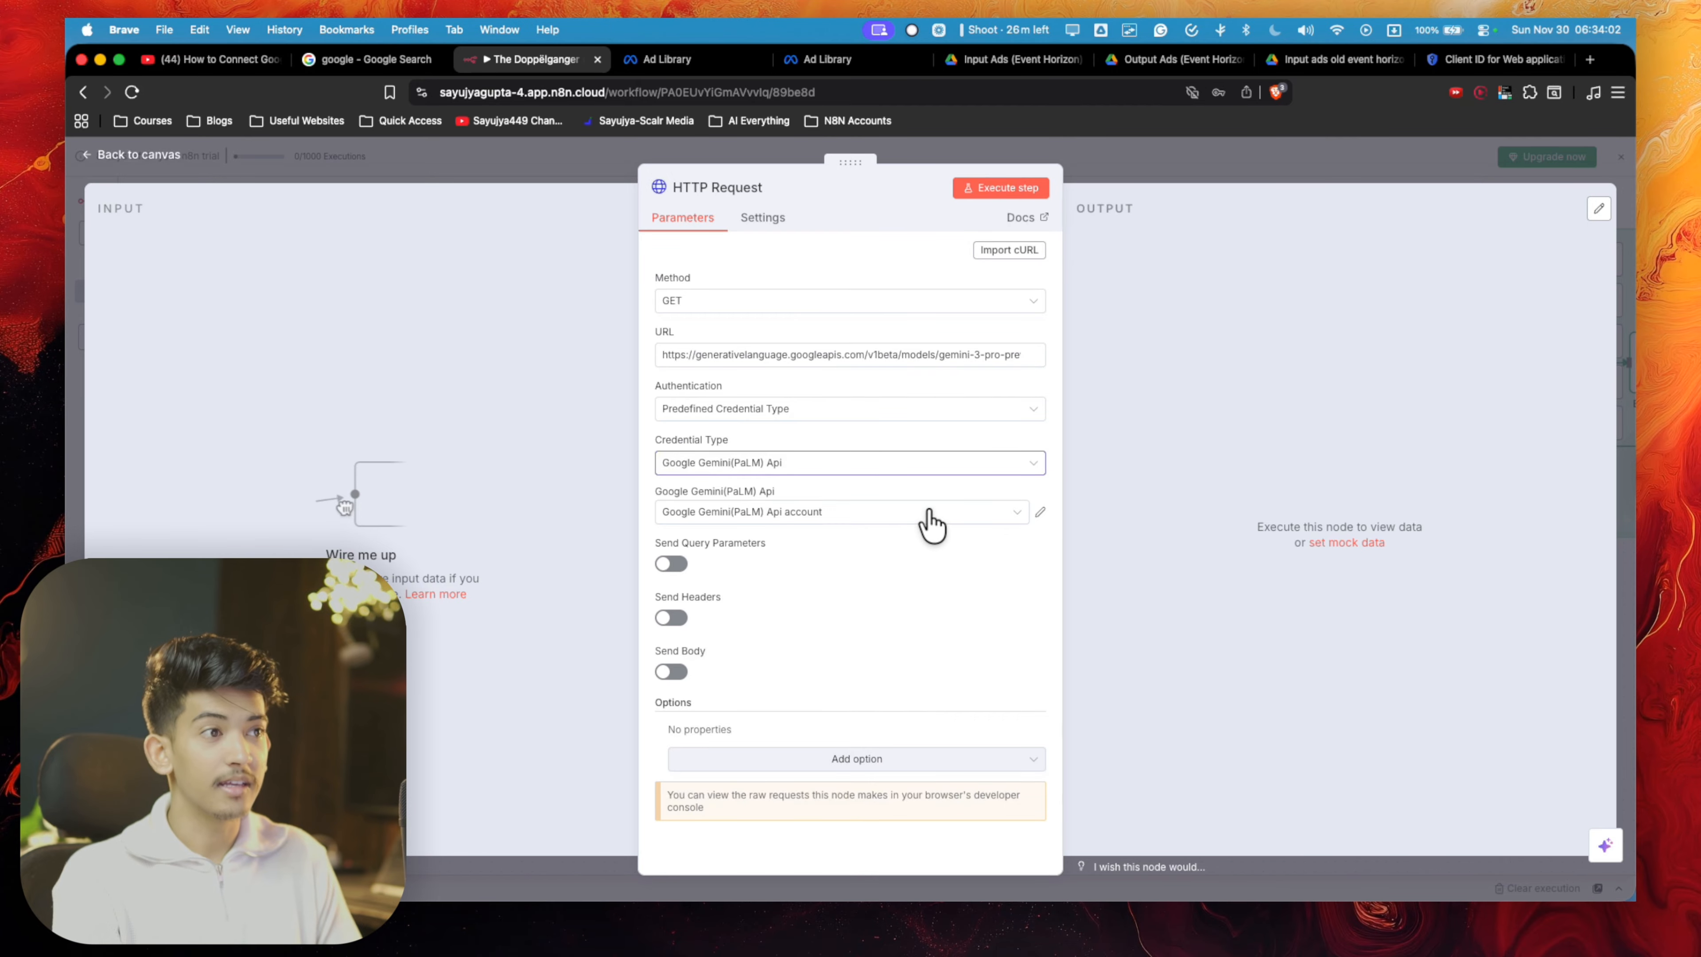
- Start a new Google Gemini(PaLM) Api credential and search for "google ai studio" in a new browser tab
left_click(924, 512)
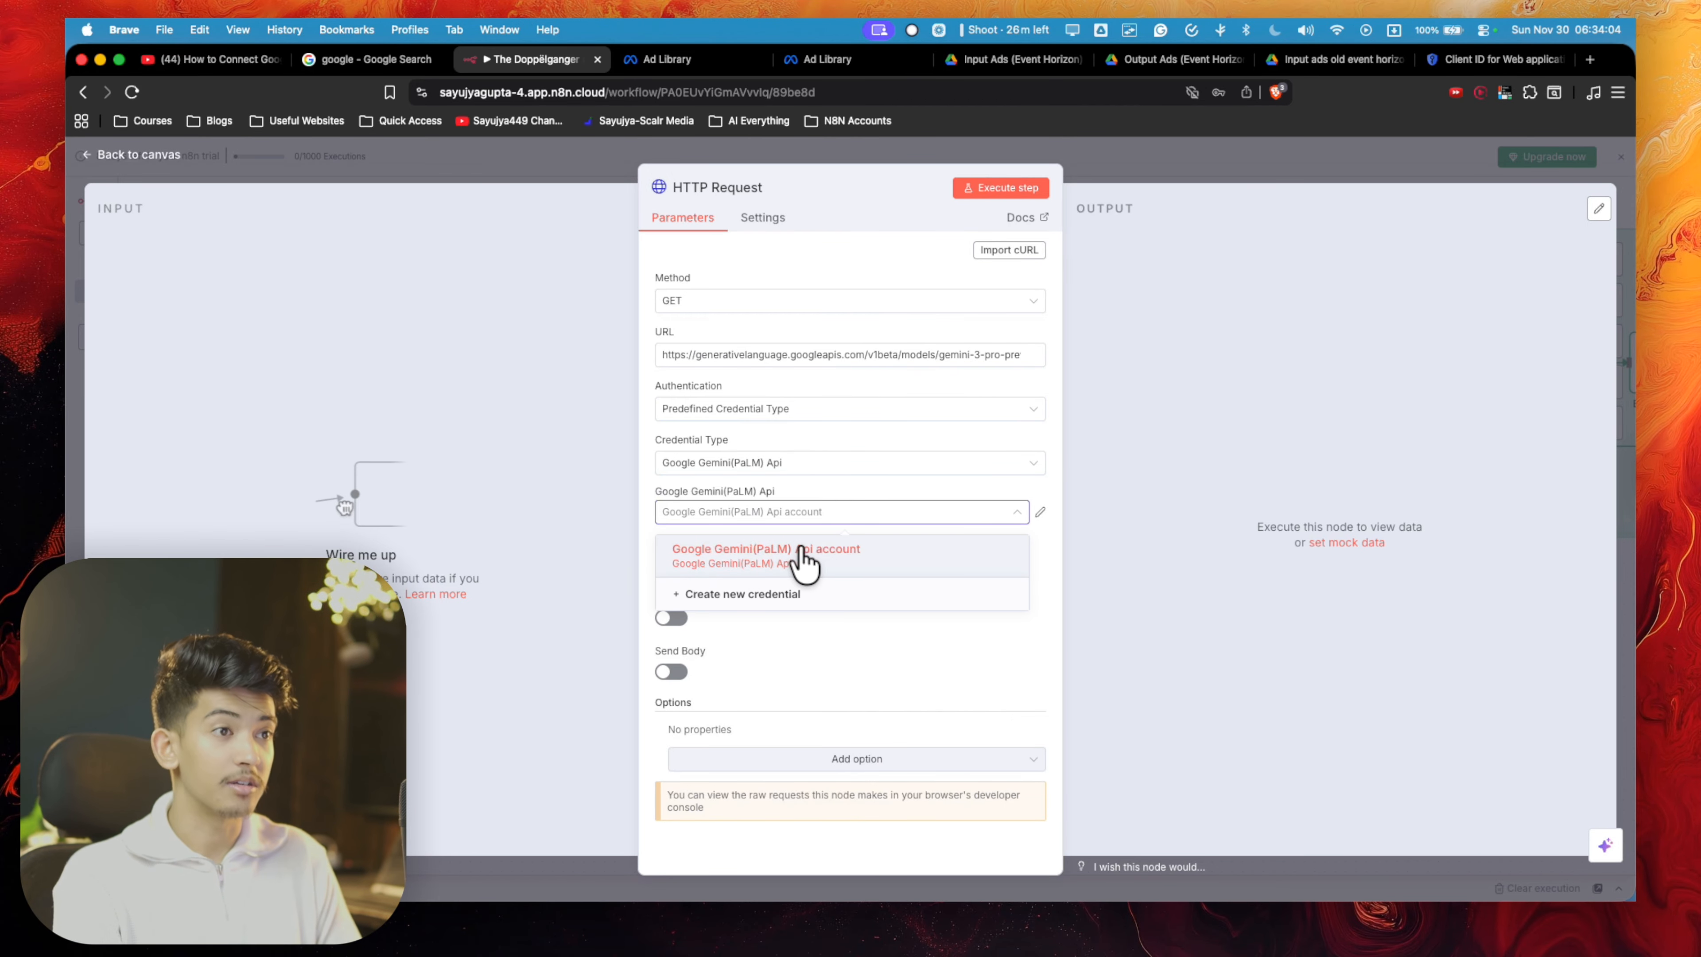
left_click(771, 595)
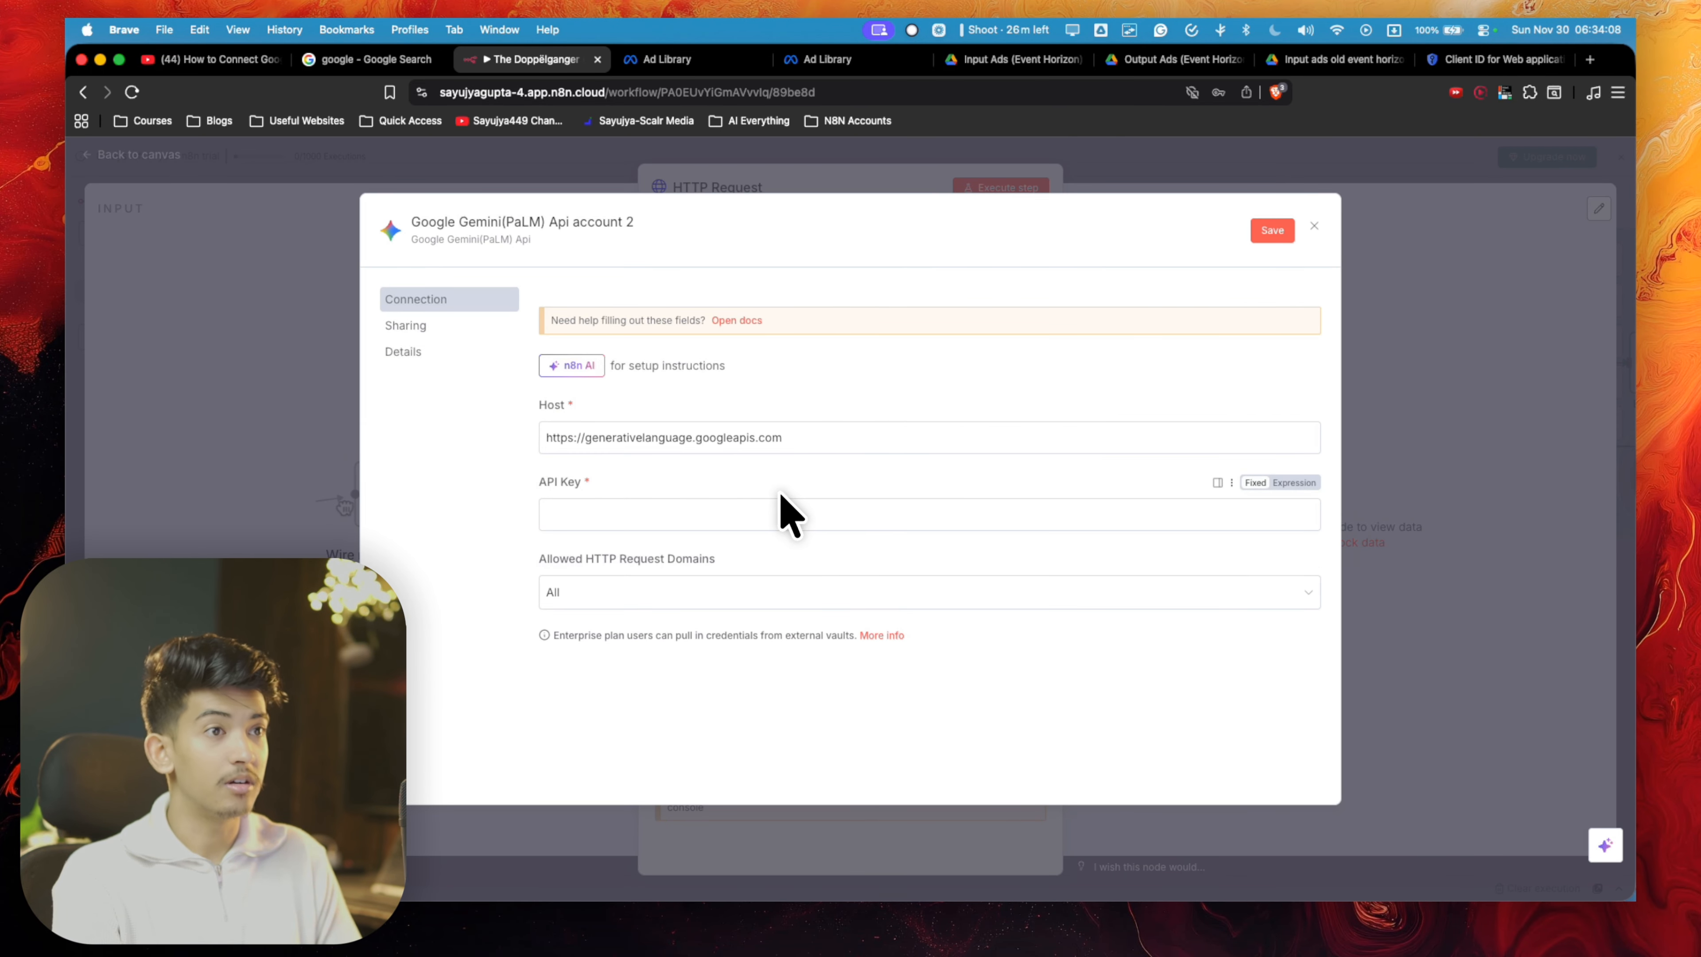
left_click(1579, 63)
type("google ai studio")
key("Return")
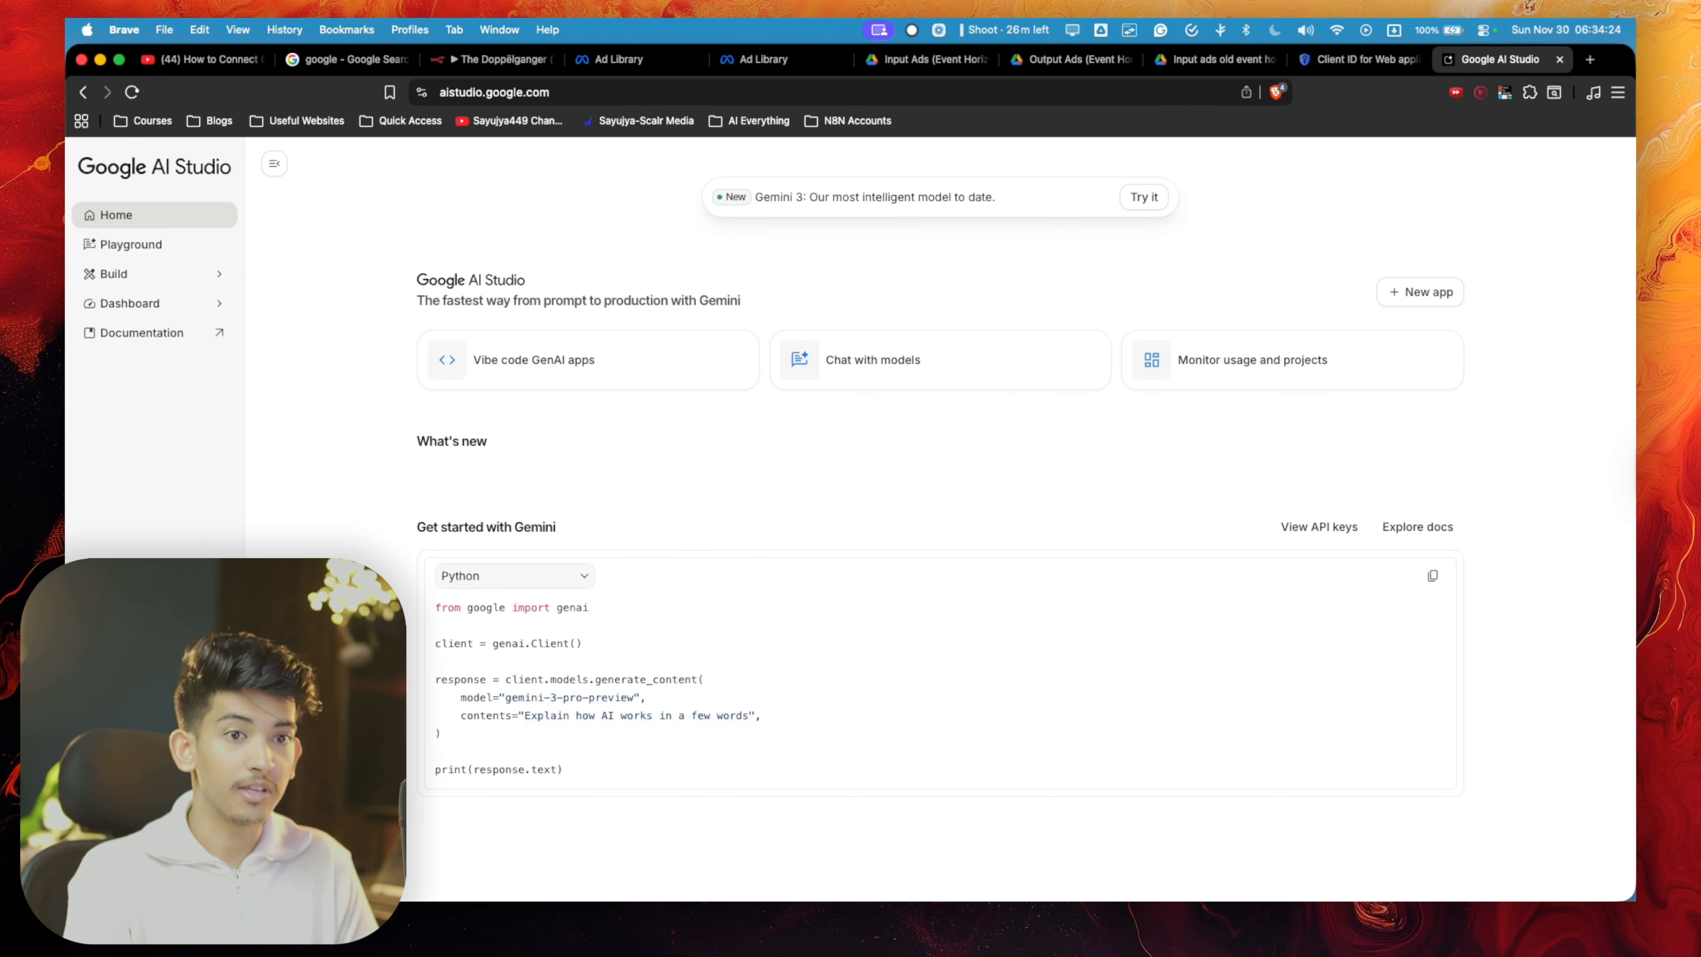
- Create an API key named "n8n tutorial" in the N8N- project in Google AI Studio
left_click(1459, 190)
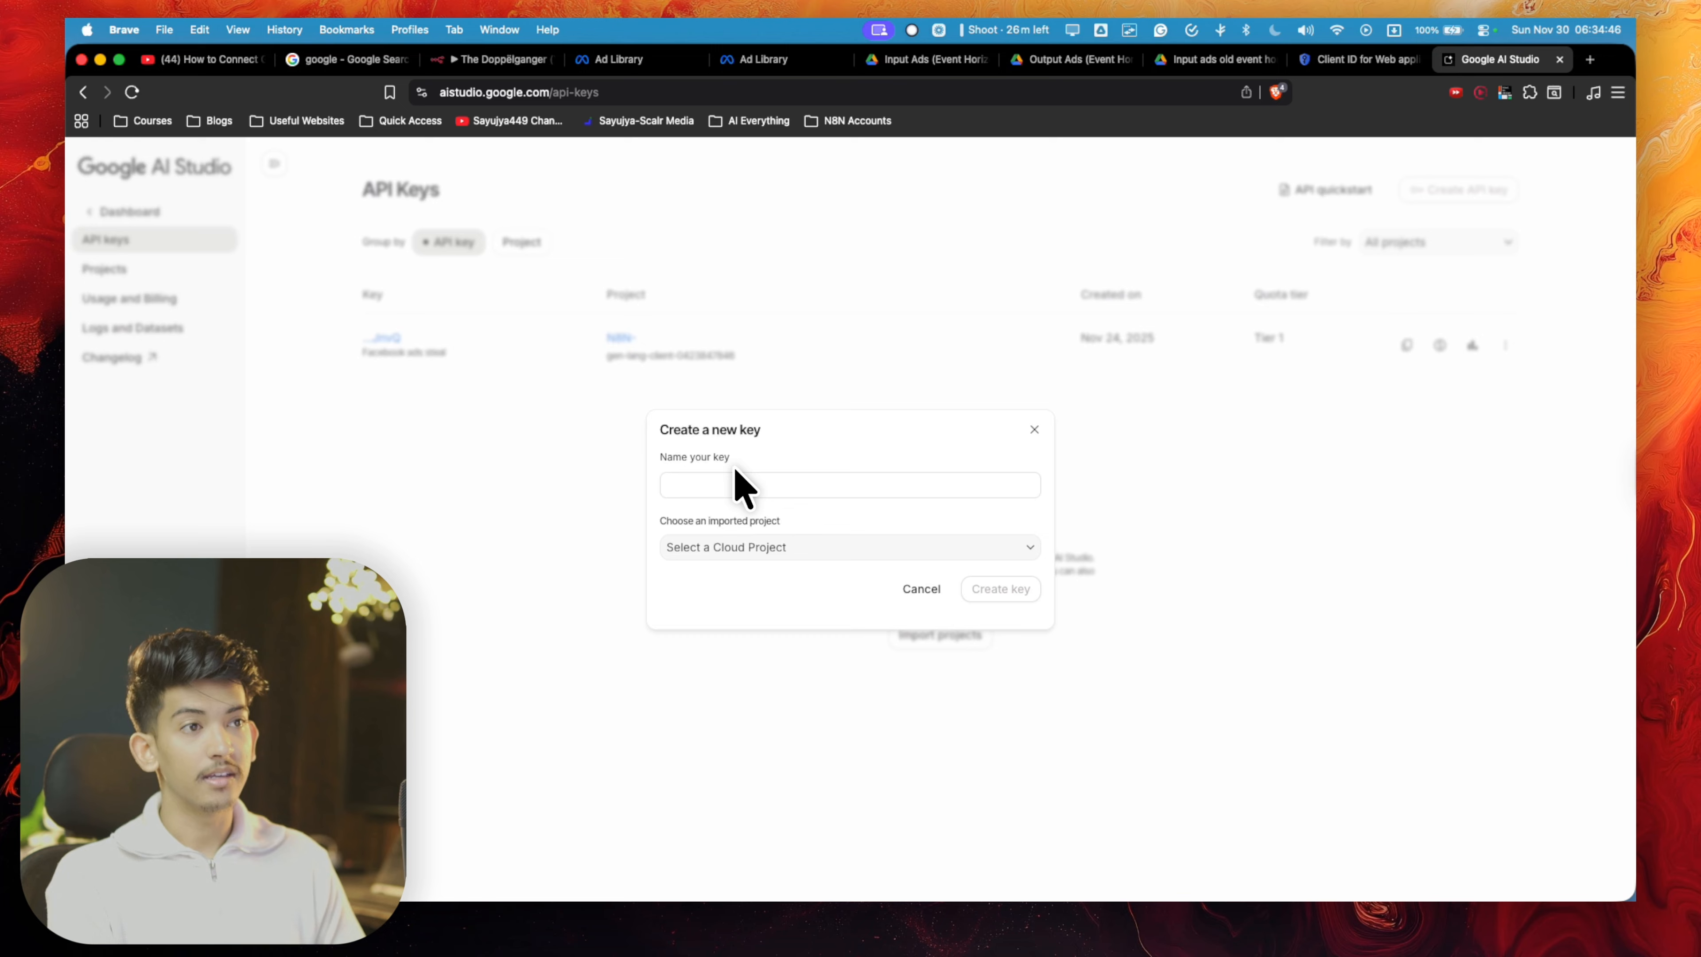
left_click(733, 485)
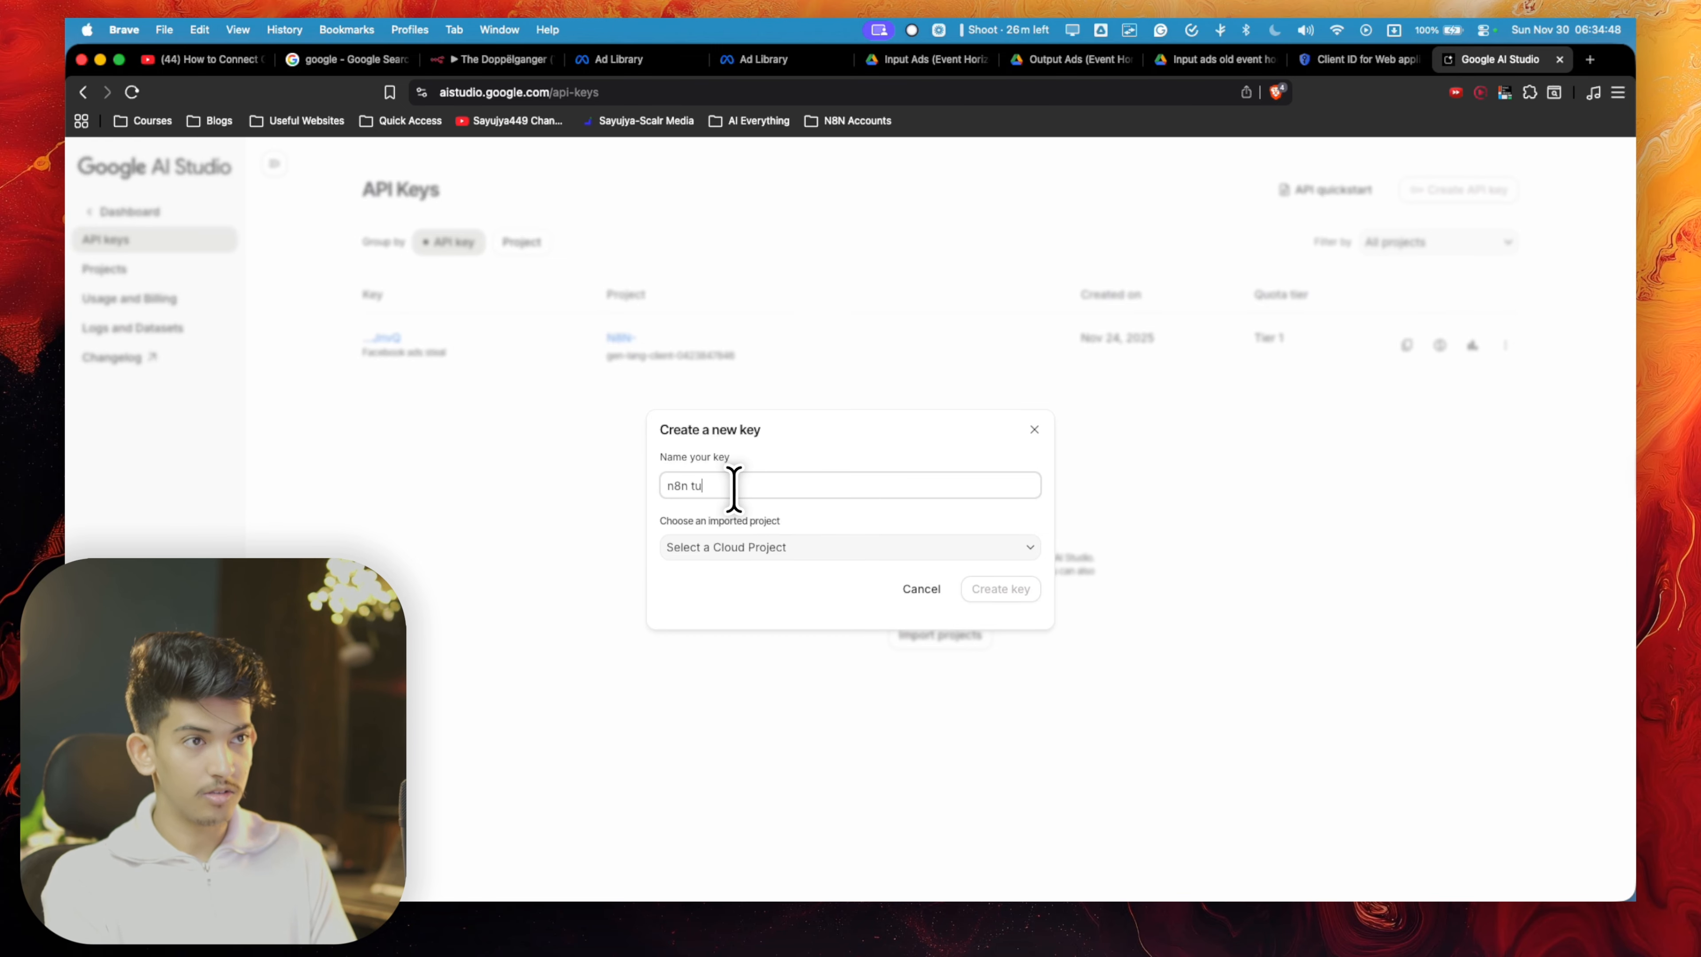
left_click(756, 547)
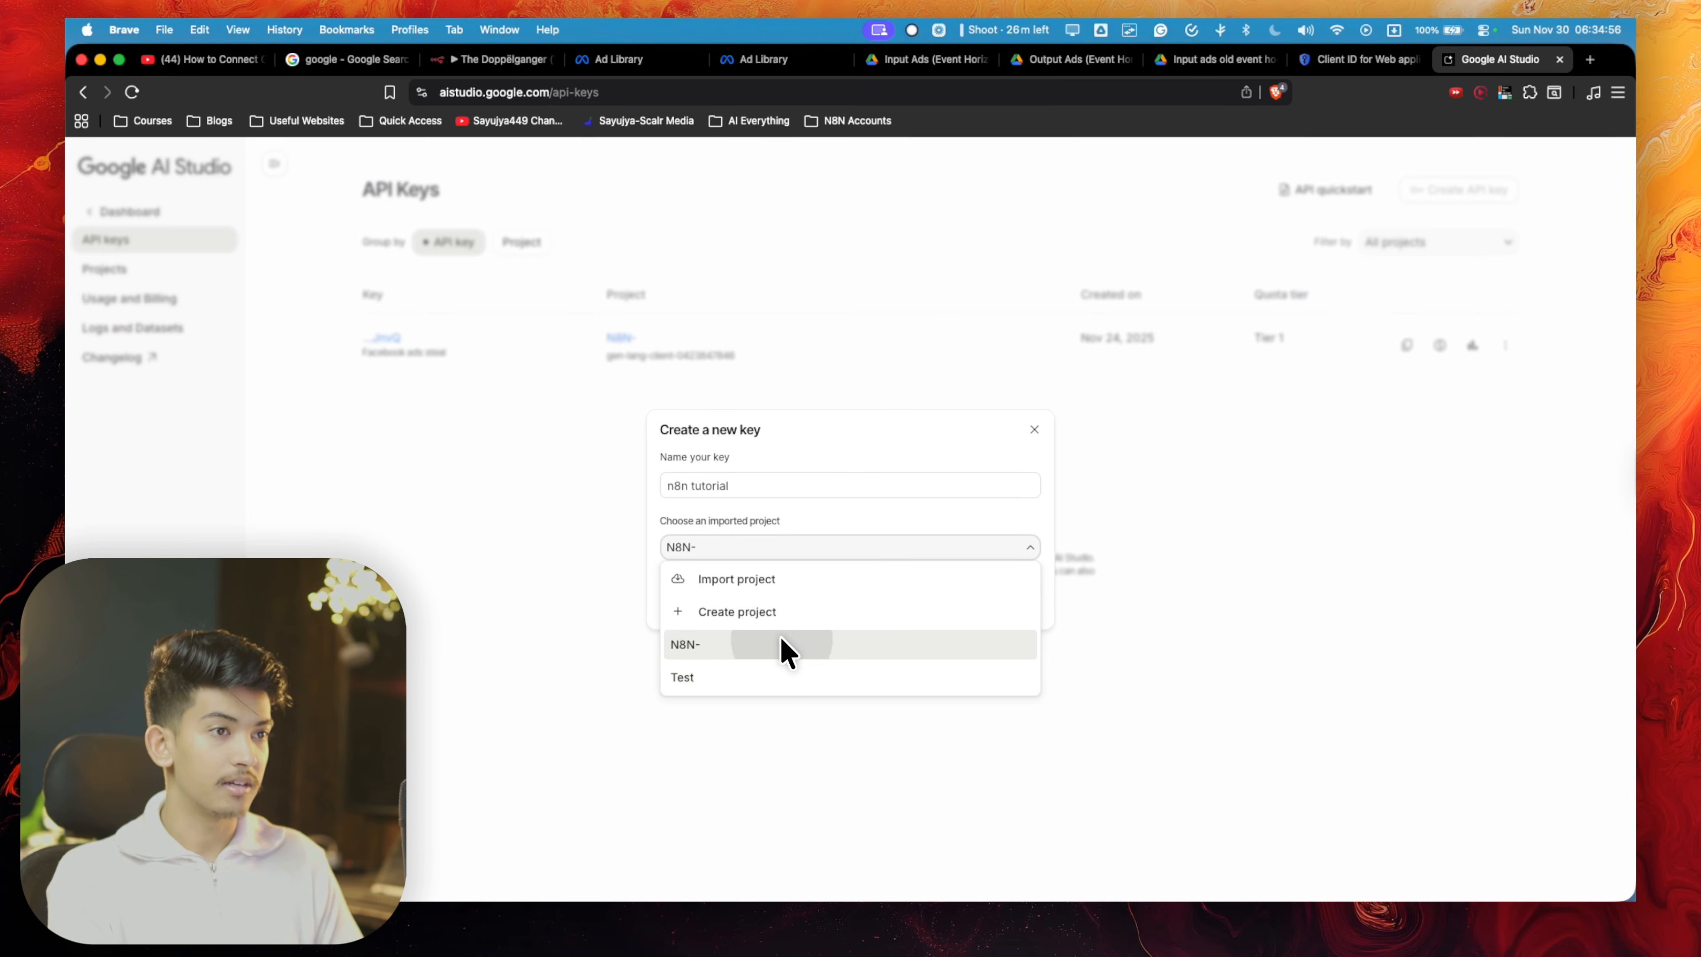
left_click(777, 645)
left_click(1002, 588)
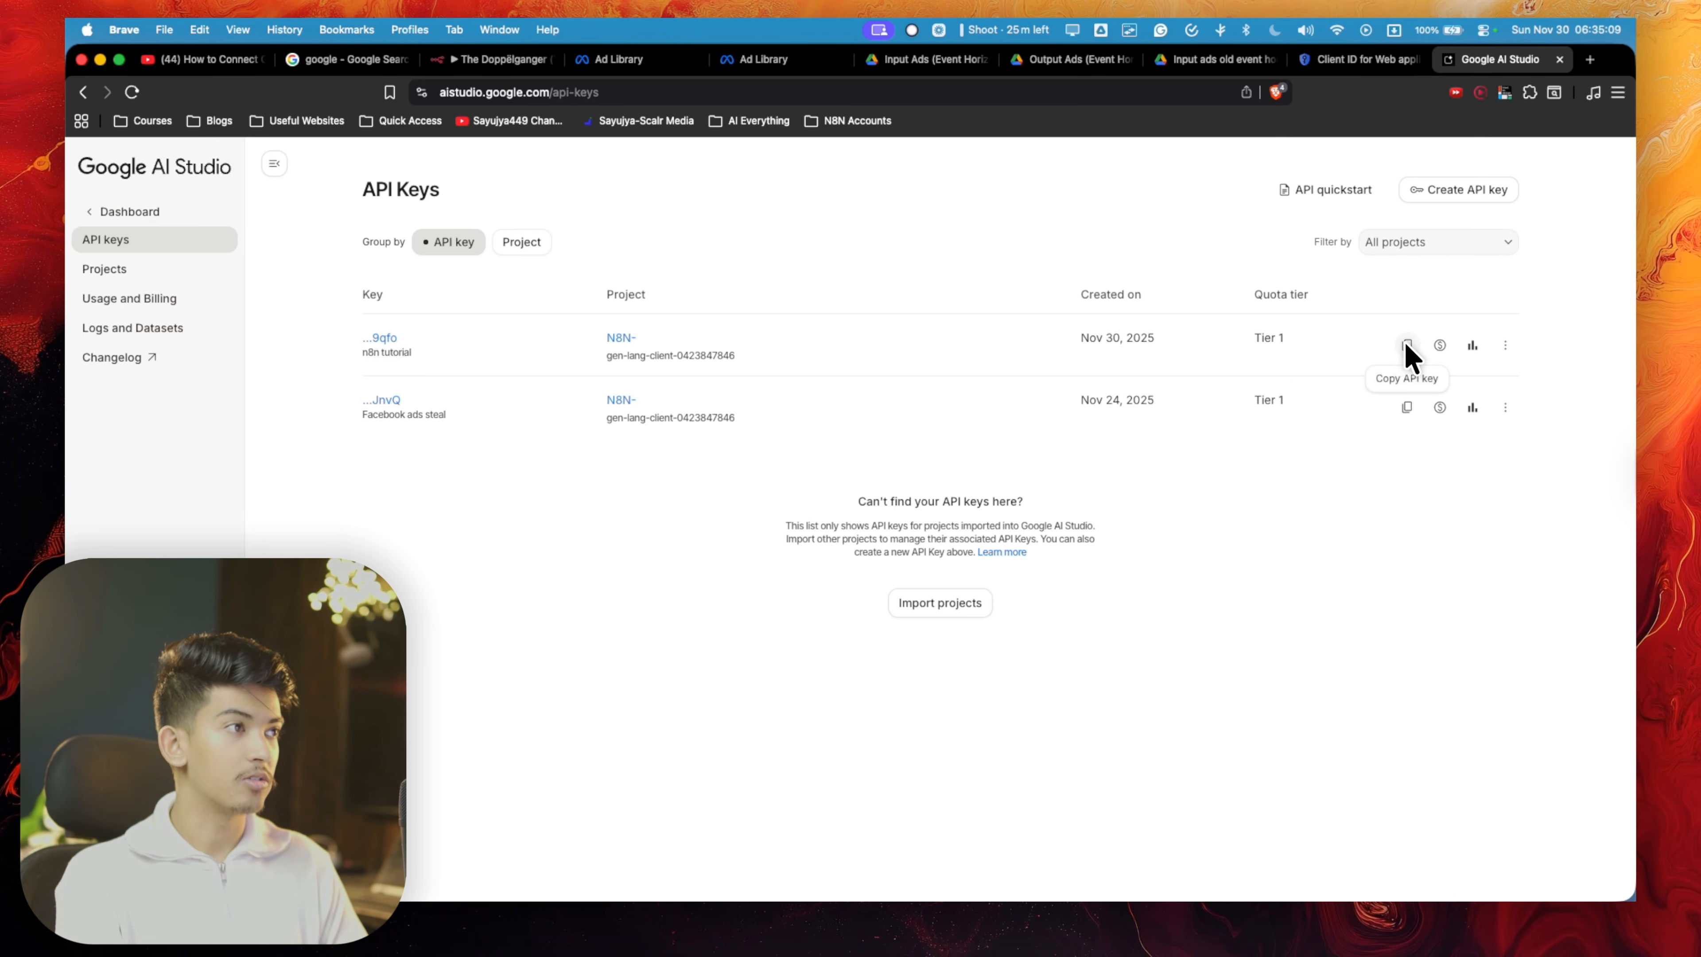
- Copy the n8n tutorial API key into the API Key field of the new Gemini credential in n8n and save it
left_click(1407, 344)
left_click(529, 57)
left_click(770, 516)
key("super+v")
left_click(1271, 230)
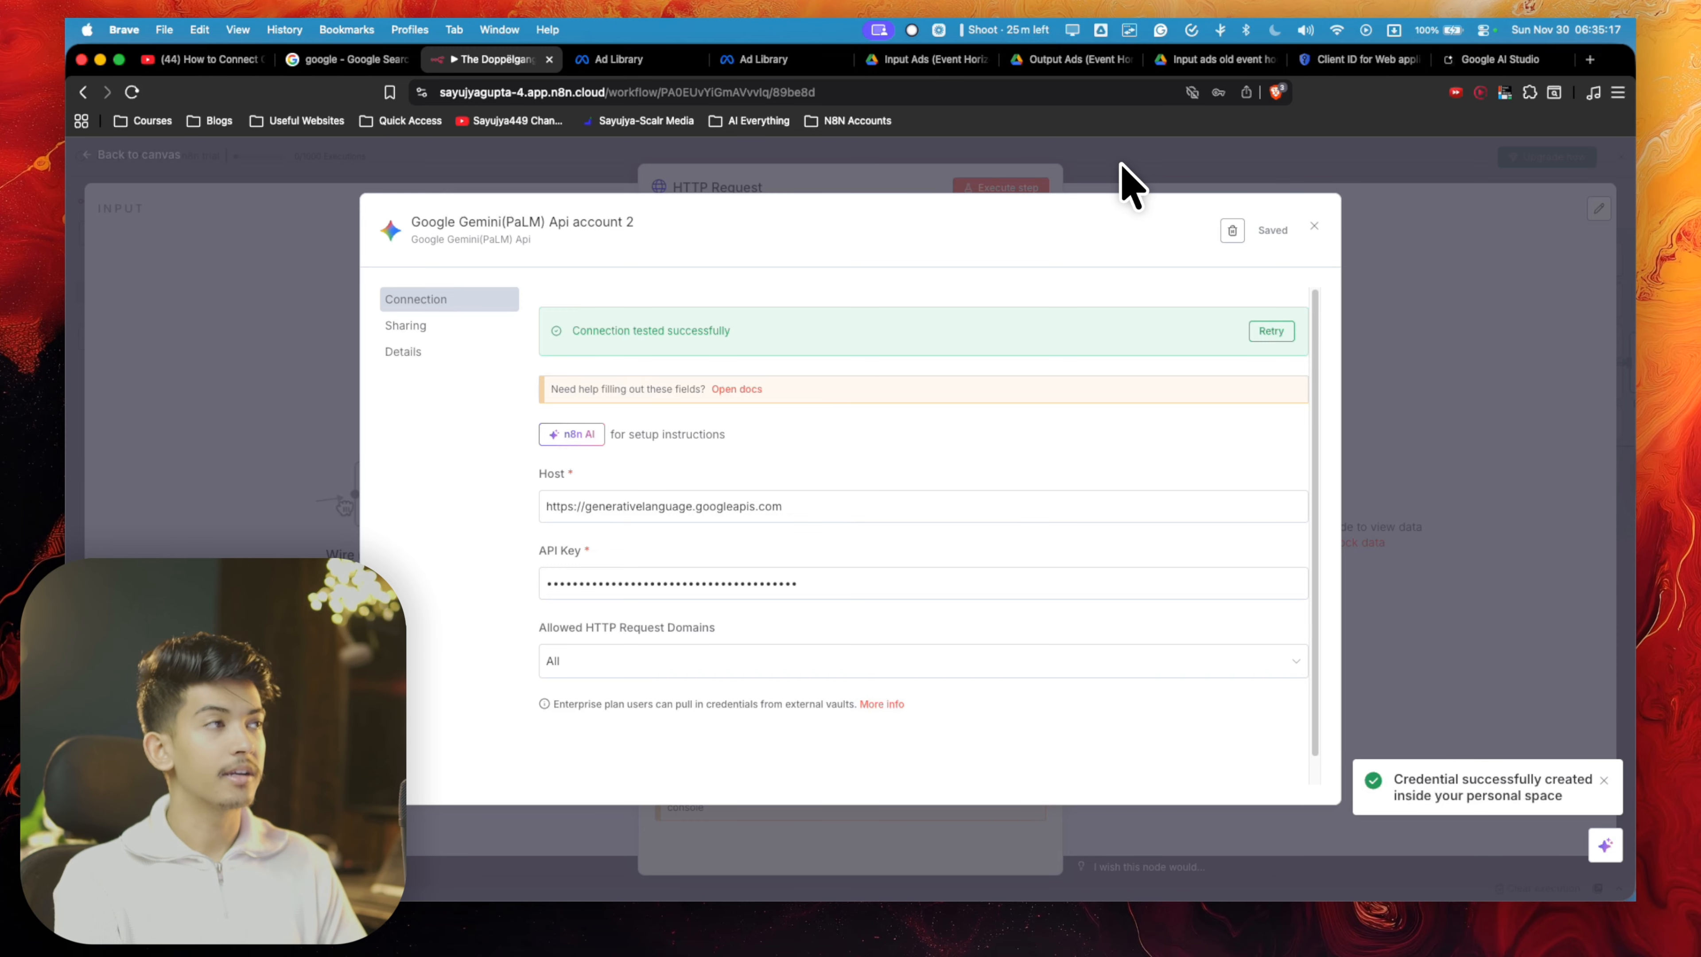
- Revisit the API keys page in Google AI Studio, then return to n8n and close the credential and HTTP Request node
left_click(1490, 59)
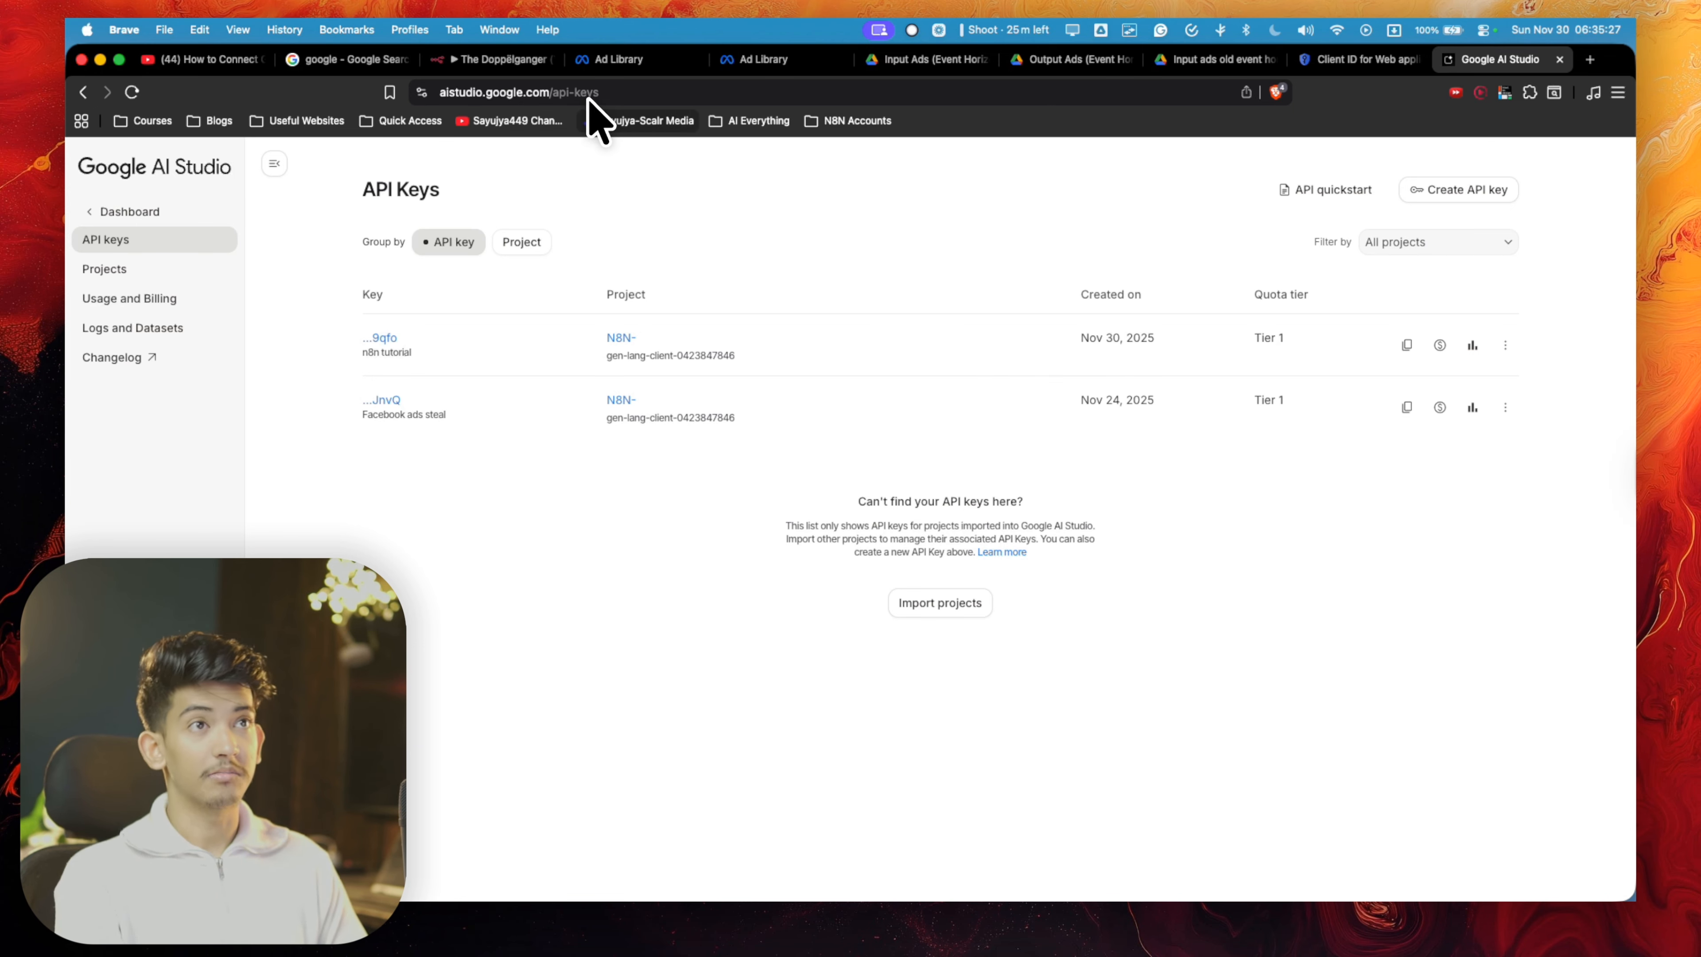
left_click(505, 61)
left_click(1069, 181)
left_click(137, 155)
- Review the JavaScript in the Generate Image Gemini Code node from the prompt retrieval to the returned request body
scroll(850, 510, "right", 3)
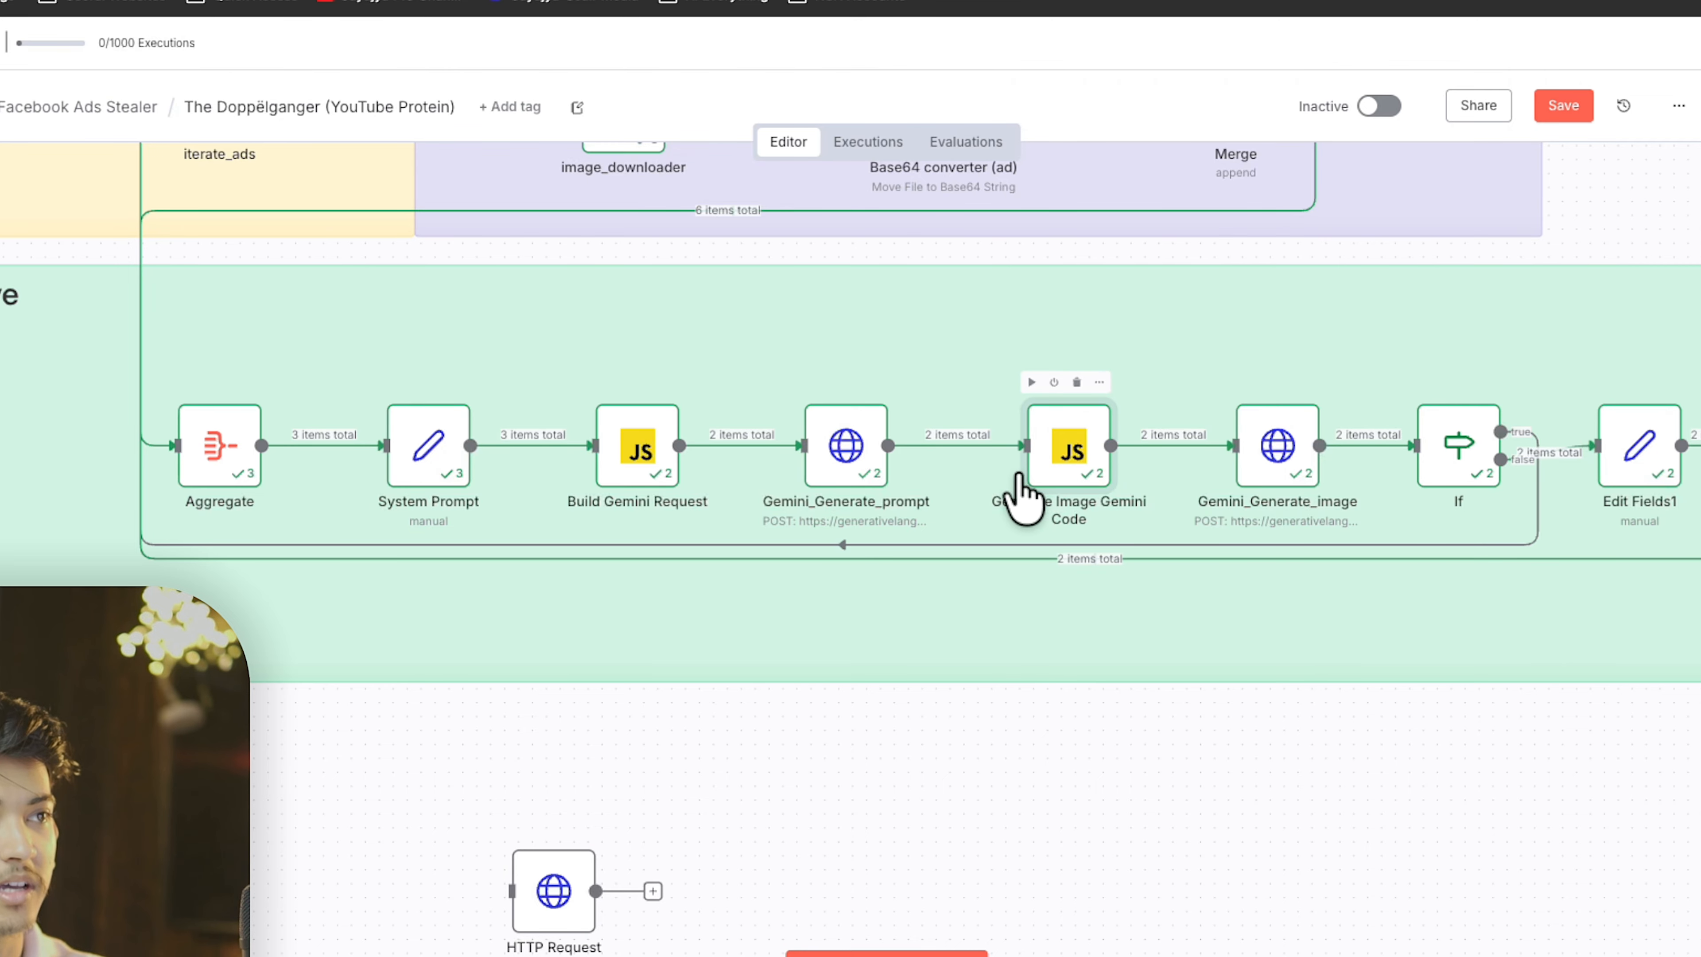
double_click(1034, 475)
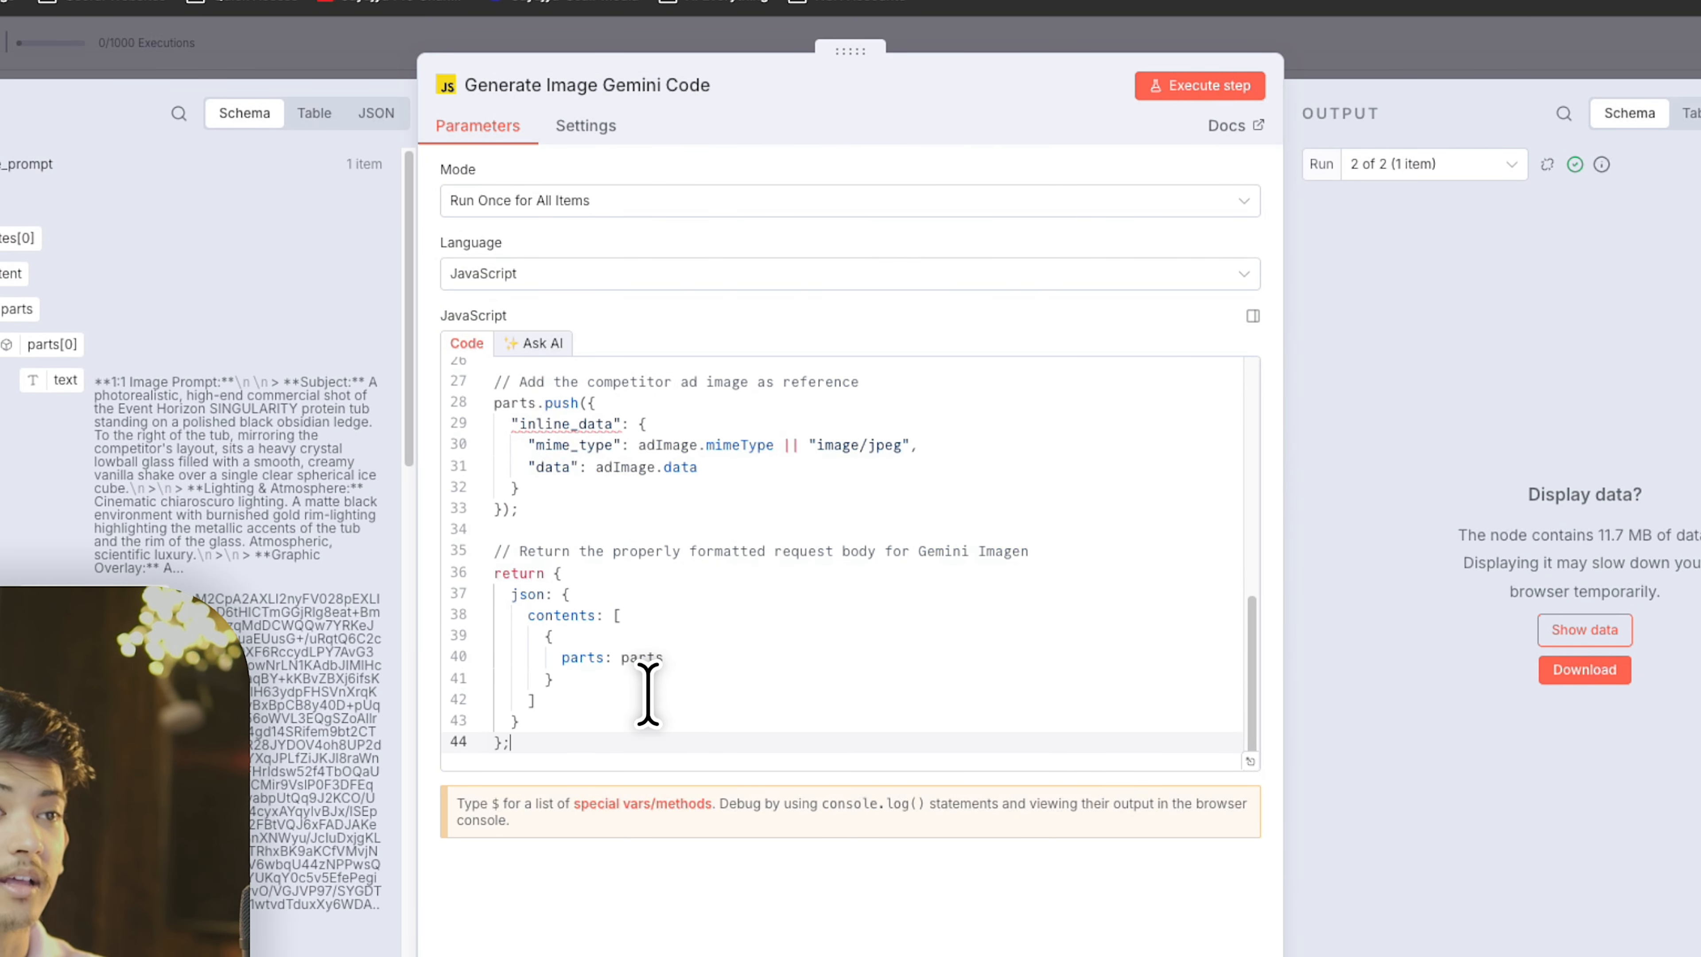
scroll(647, 693, "up", 10)
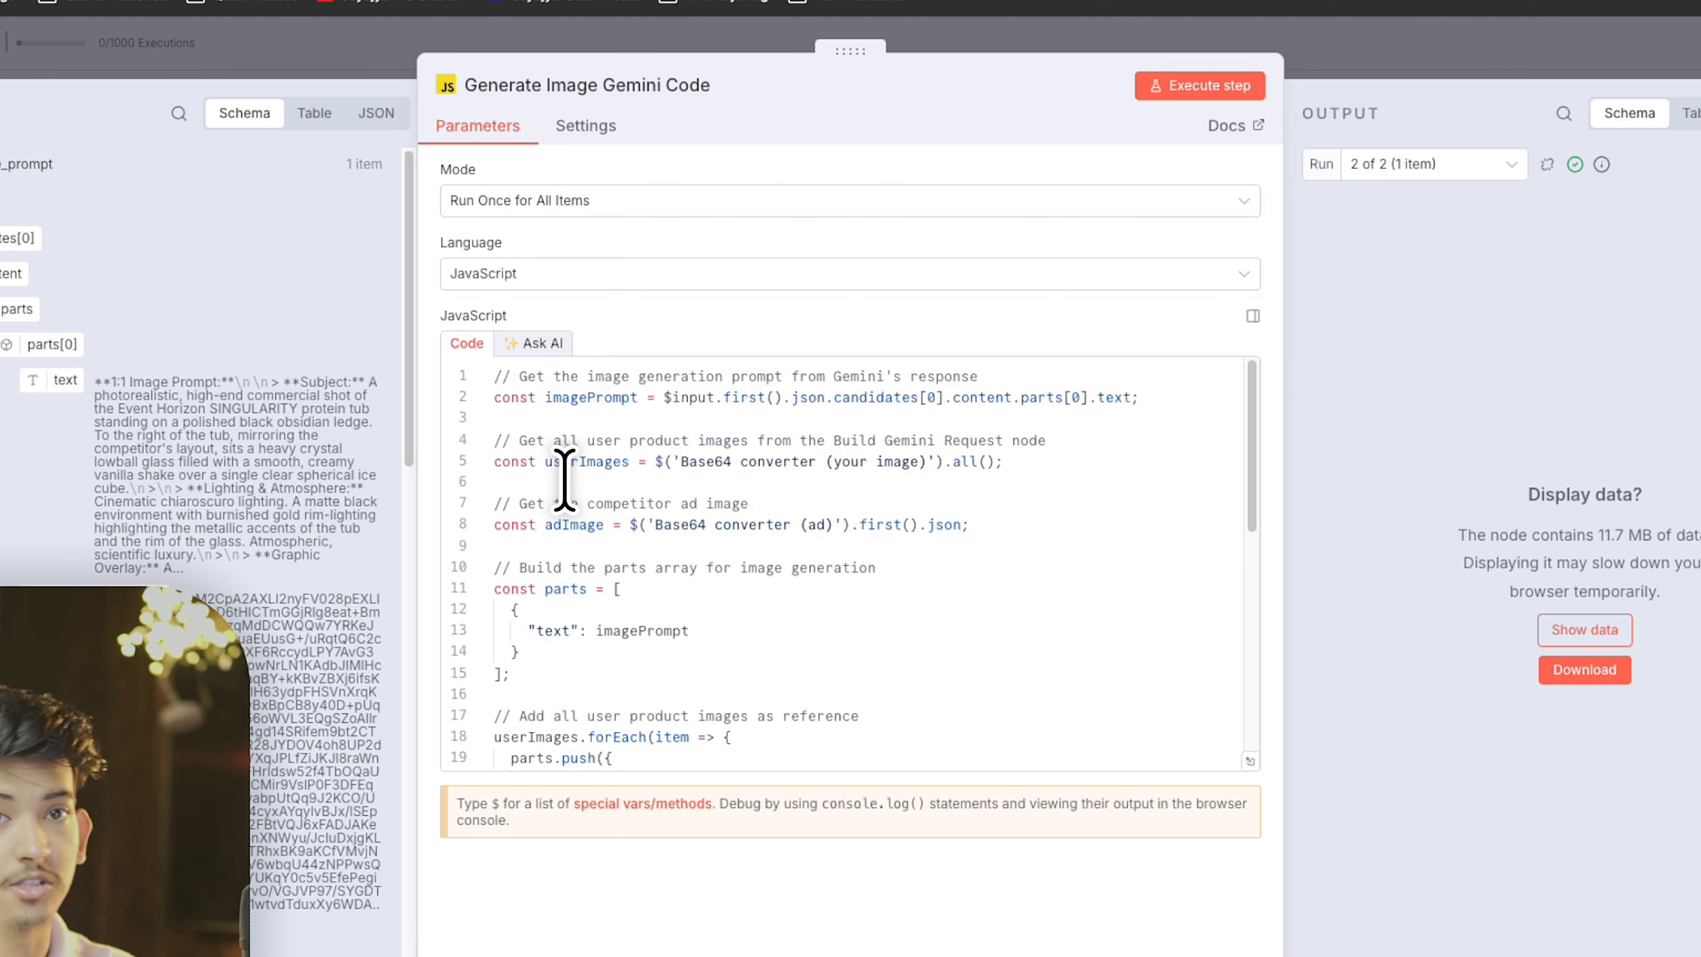
scroll(837, 495, "down", 10)
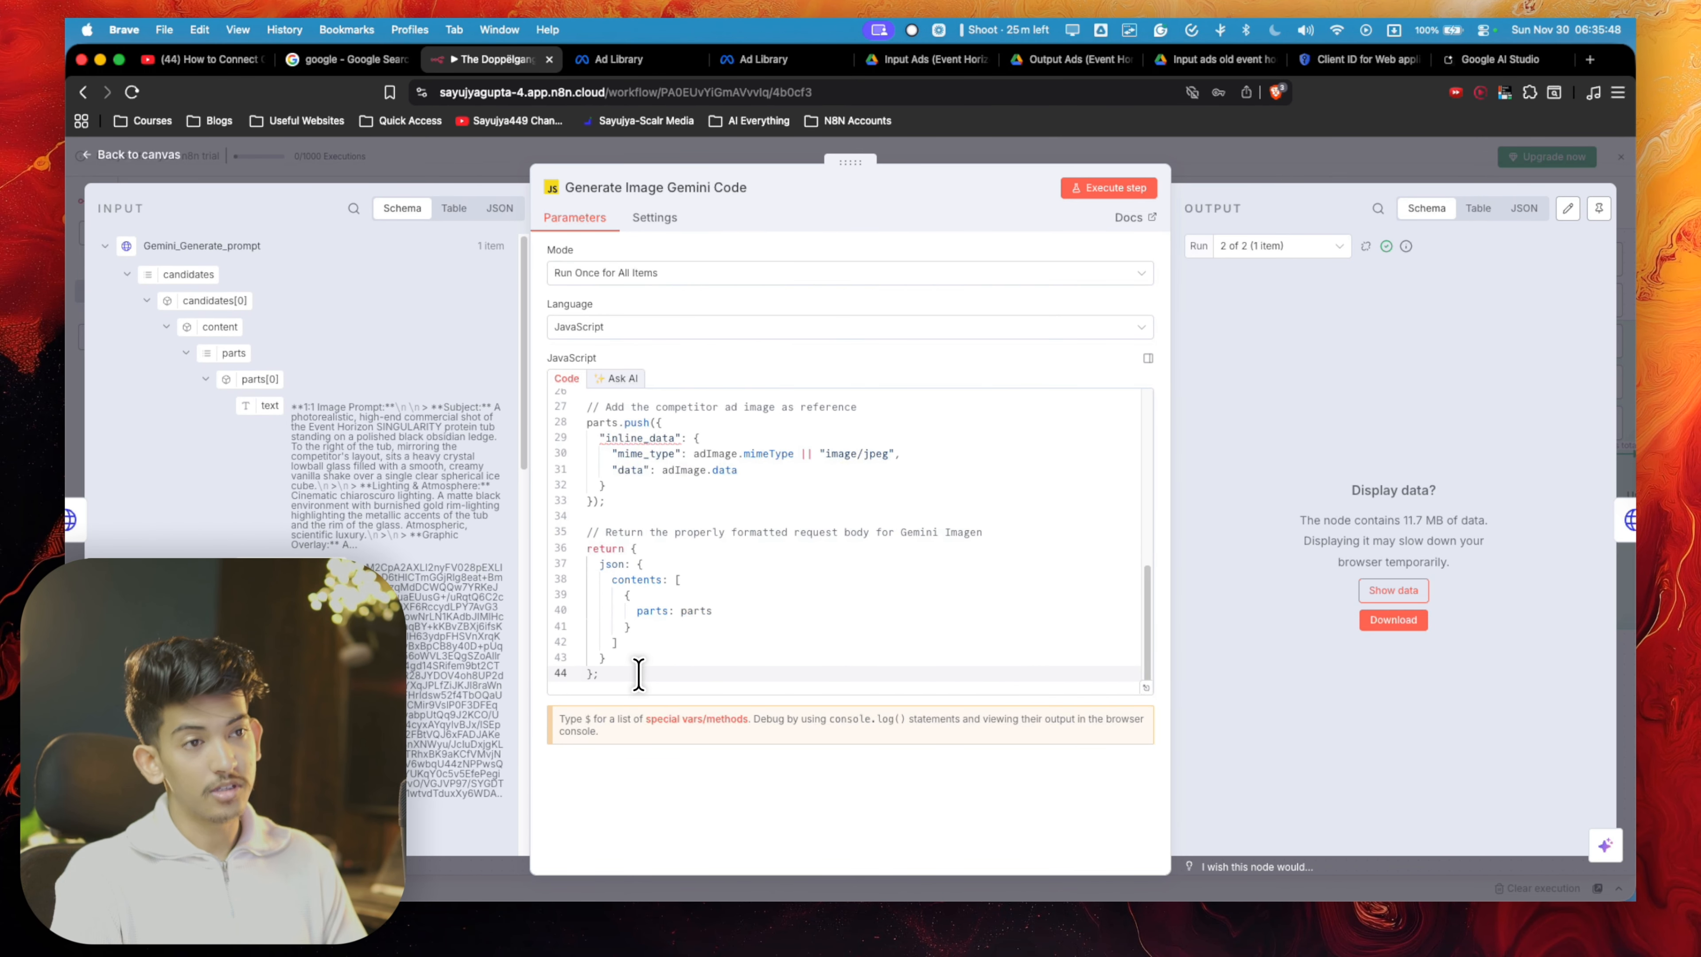
left_click_drag(570, 729, 469, 230)
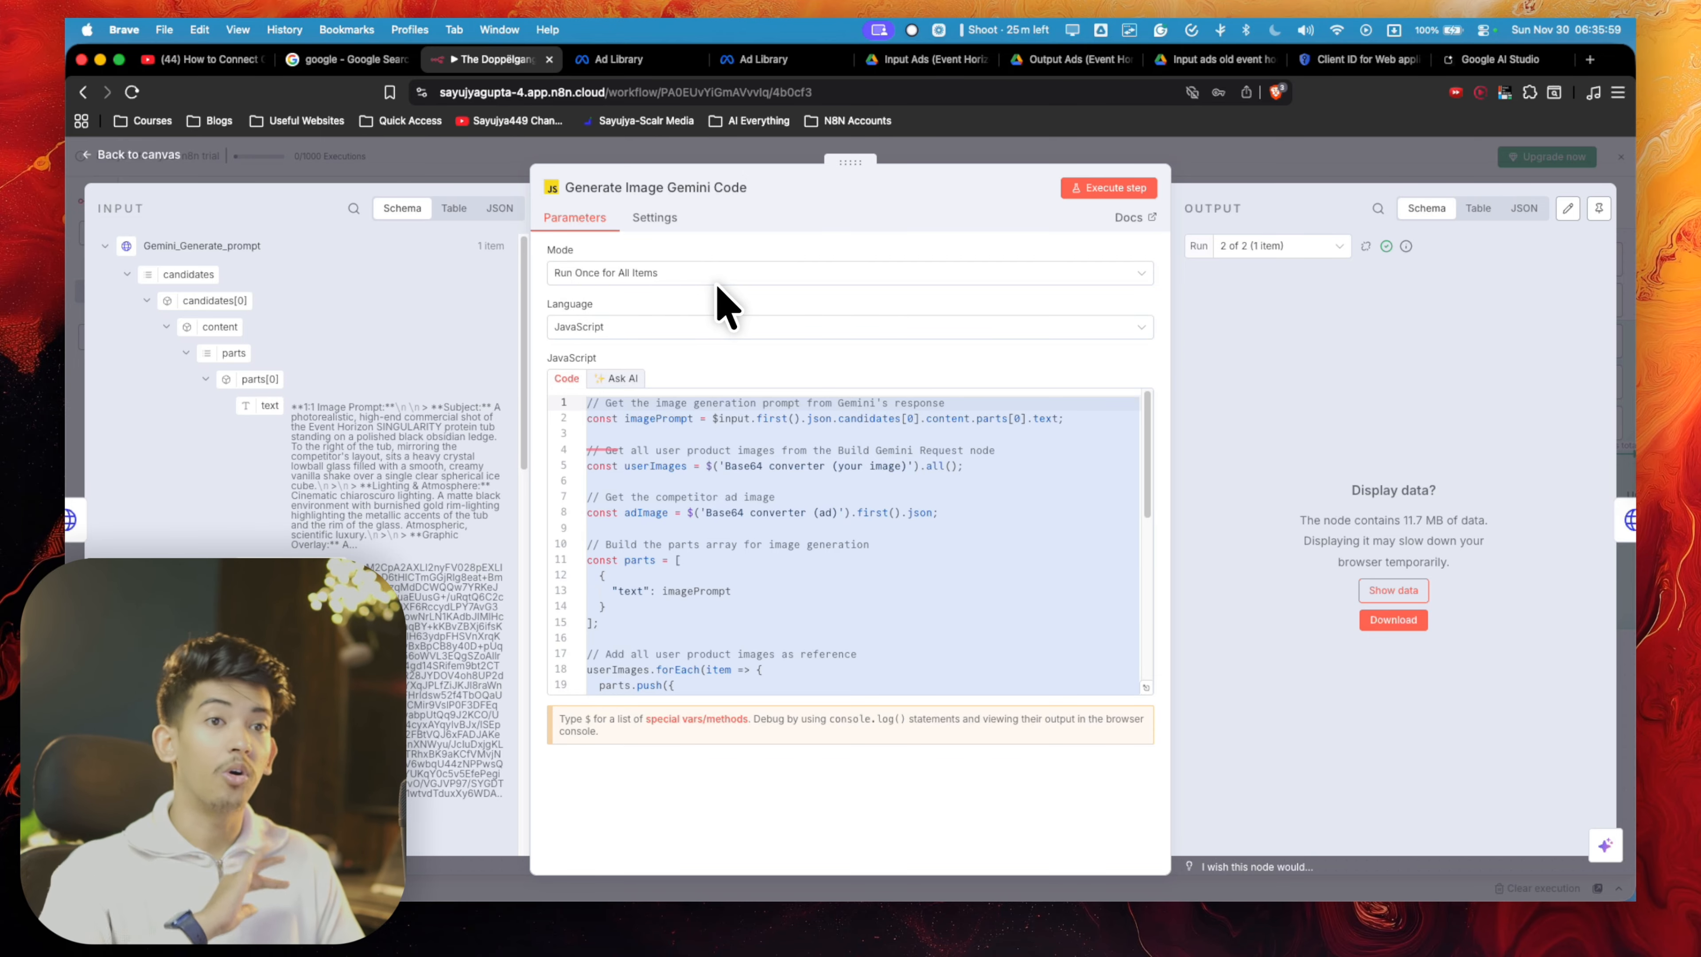
left_click(1238, 179)
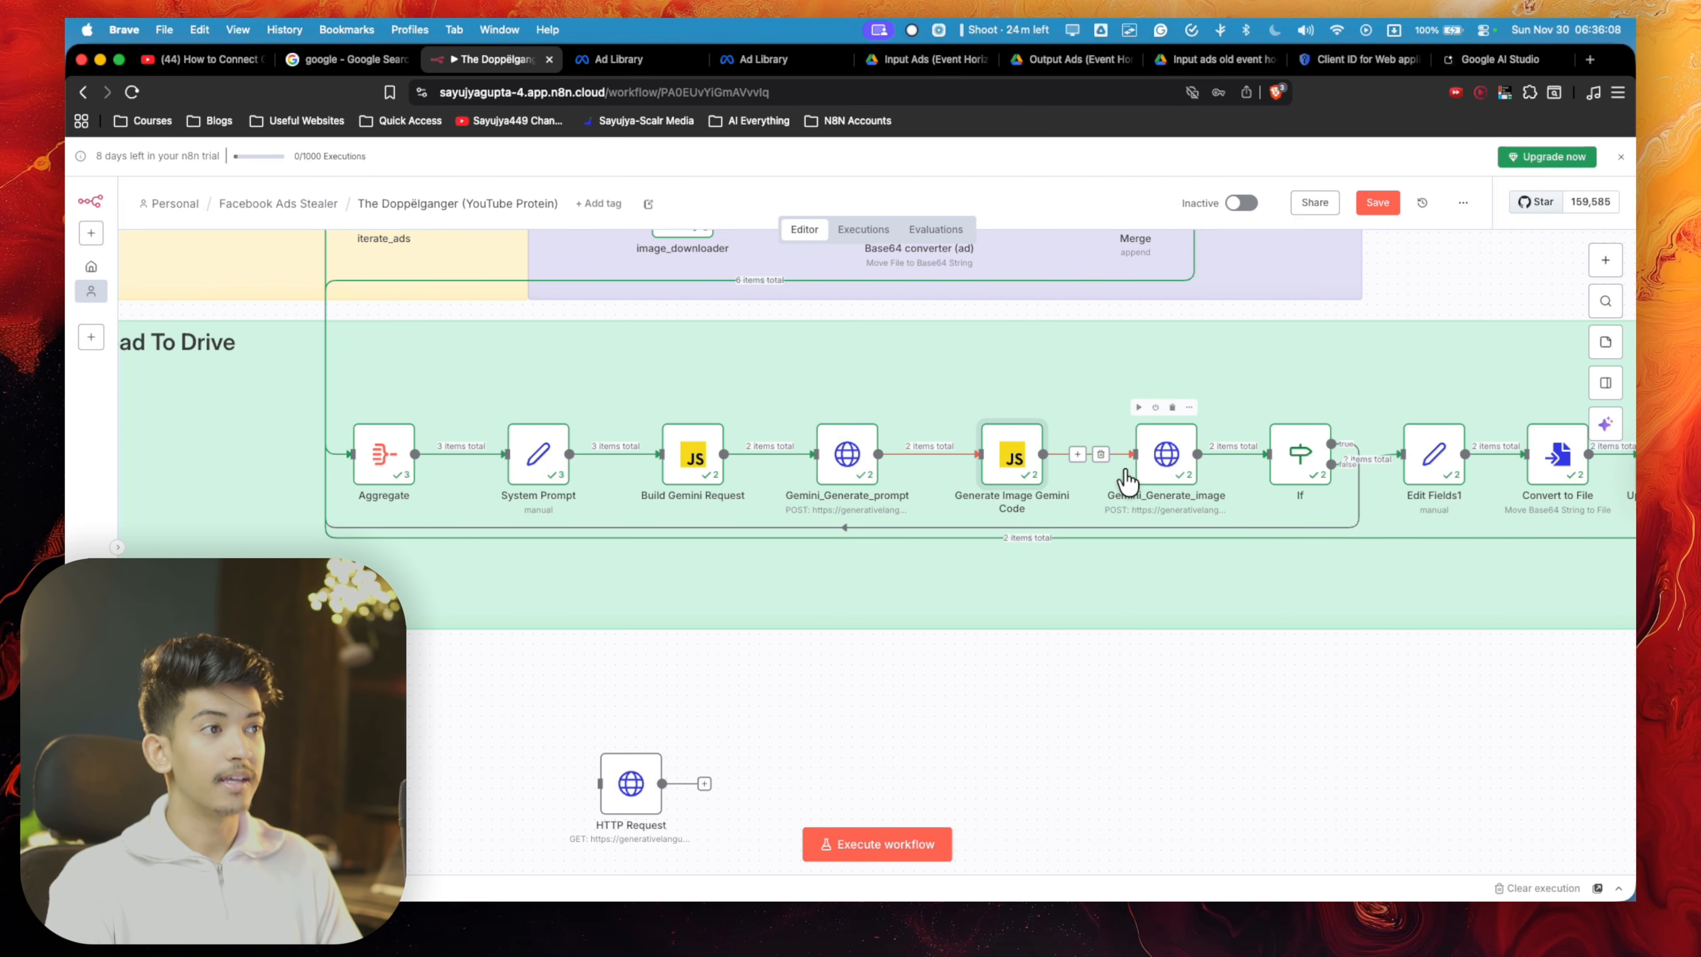
- Review the URL, credential and JSON body settings of the Gemini_Generate_image node
double_click(1165, 463)
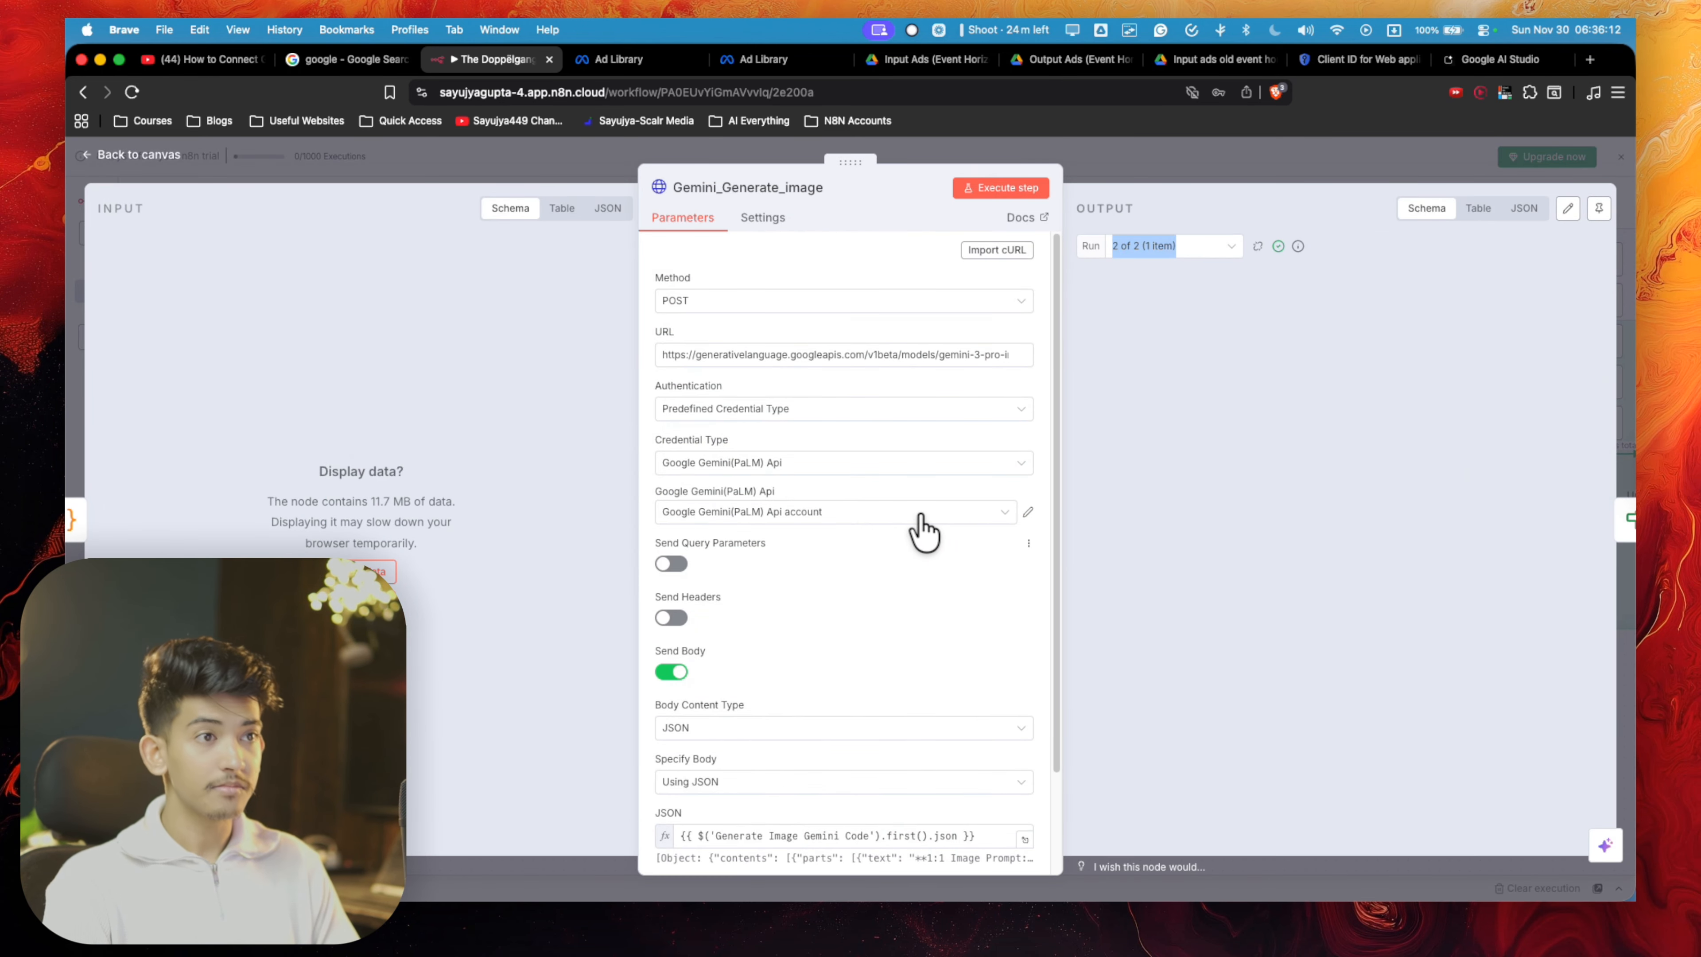
scroll(790, 402, "down", 1)
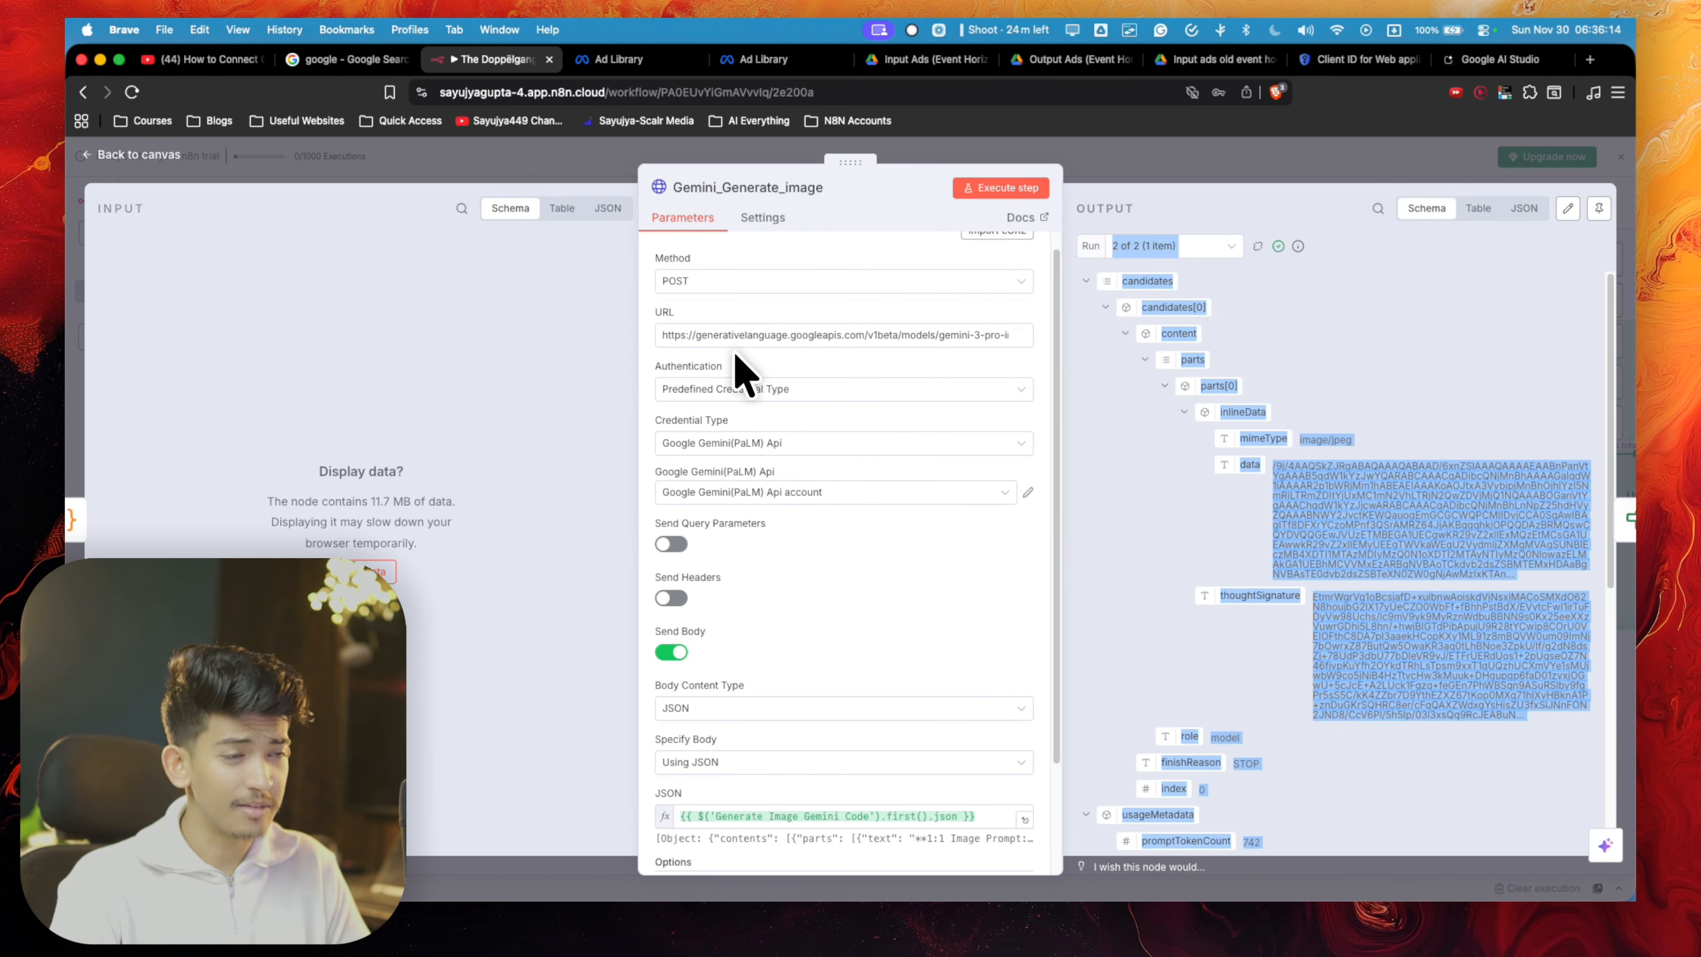
scroll(689, 589, "down", 5)
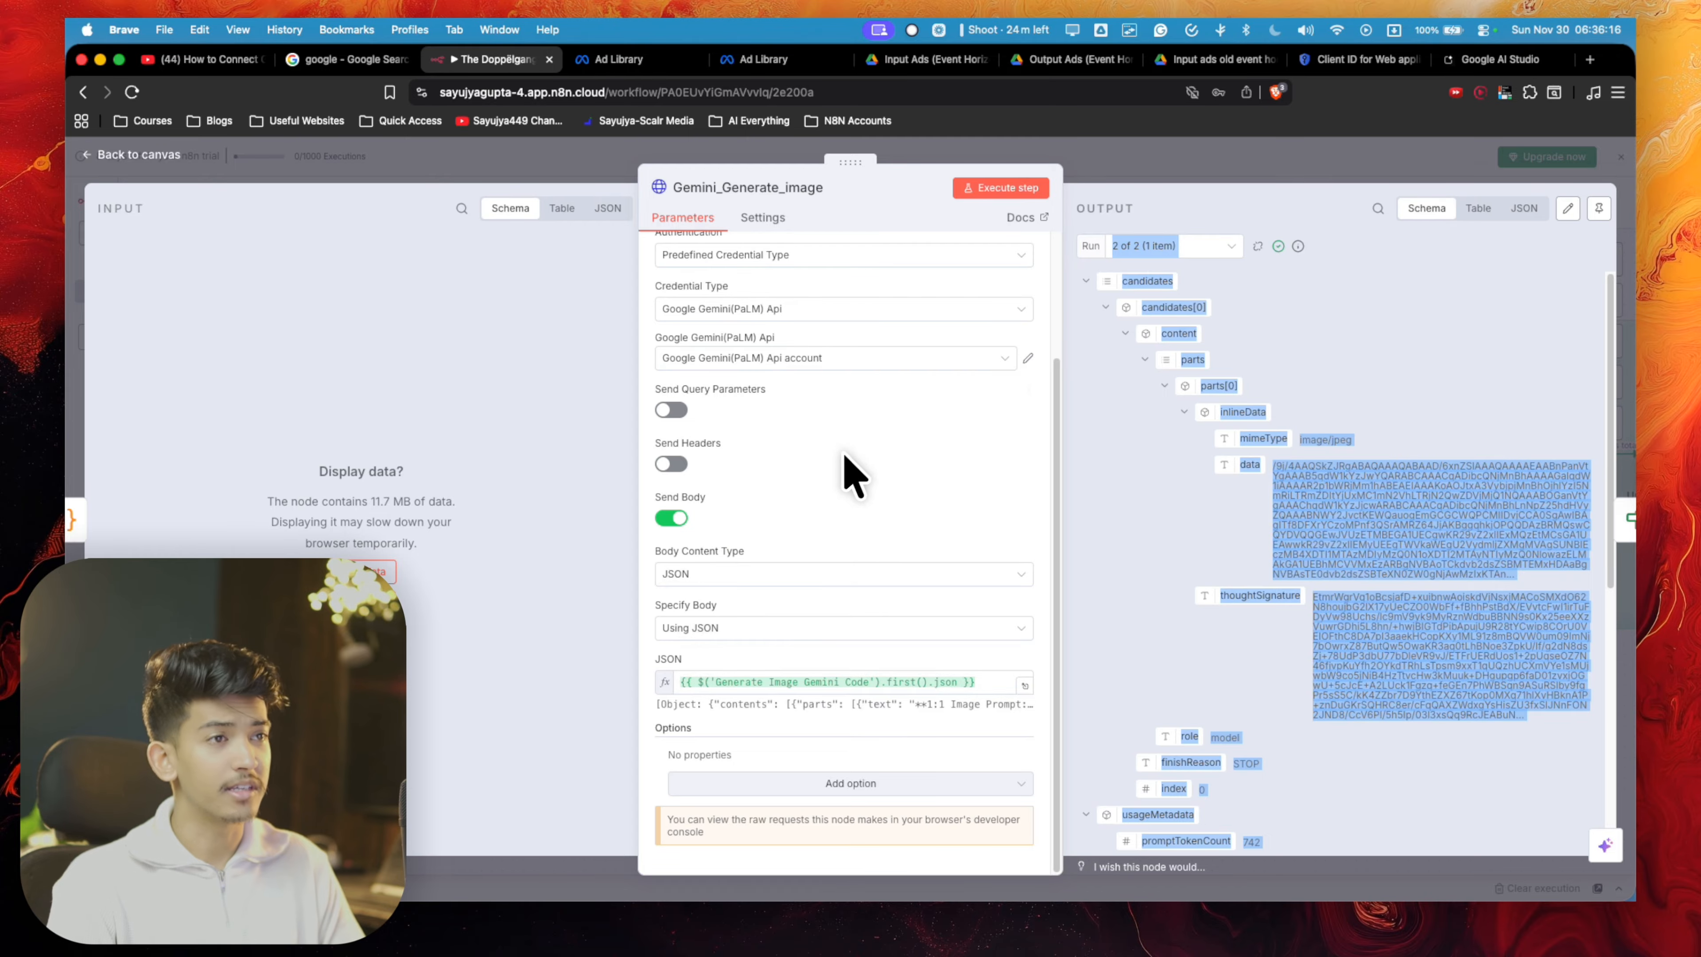
left_click(1339, 194)
key("Escape")
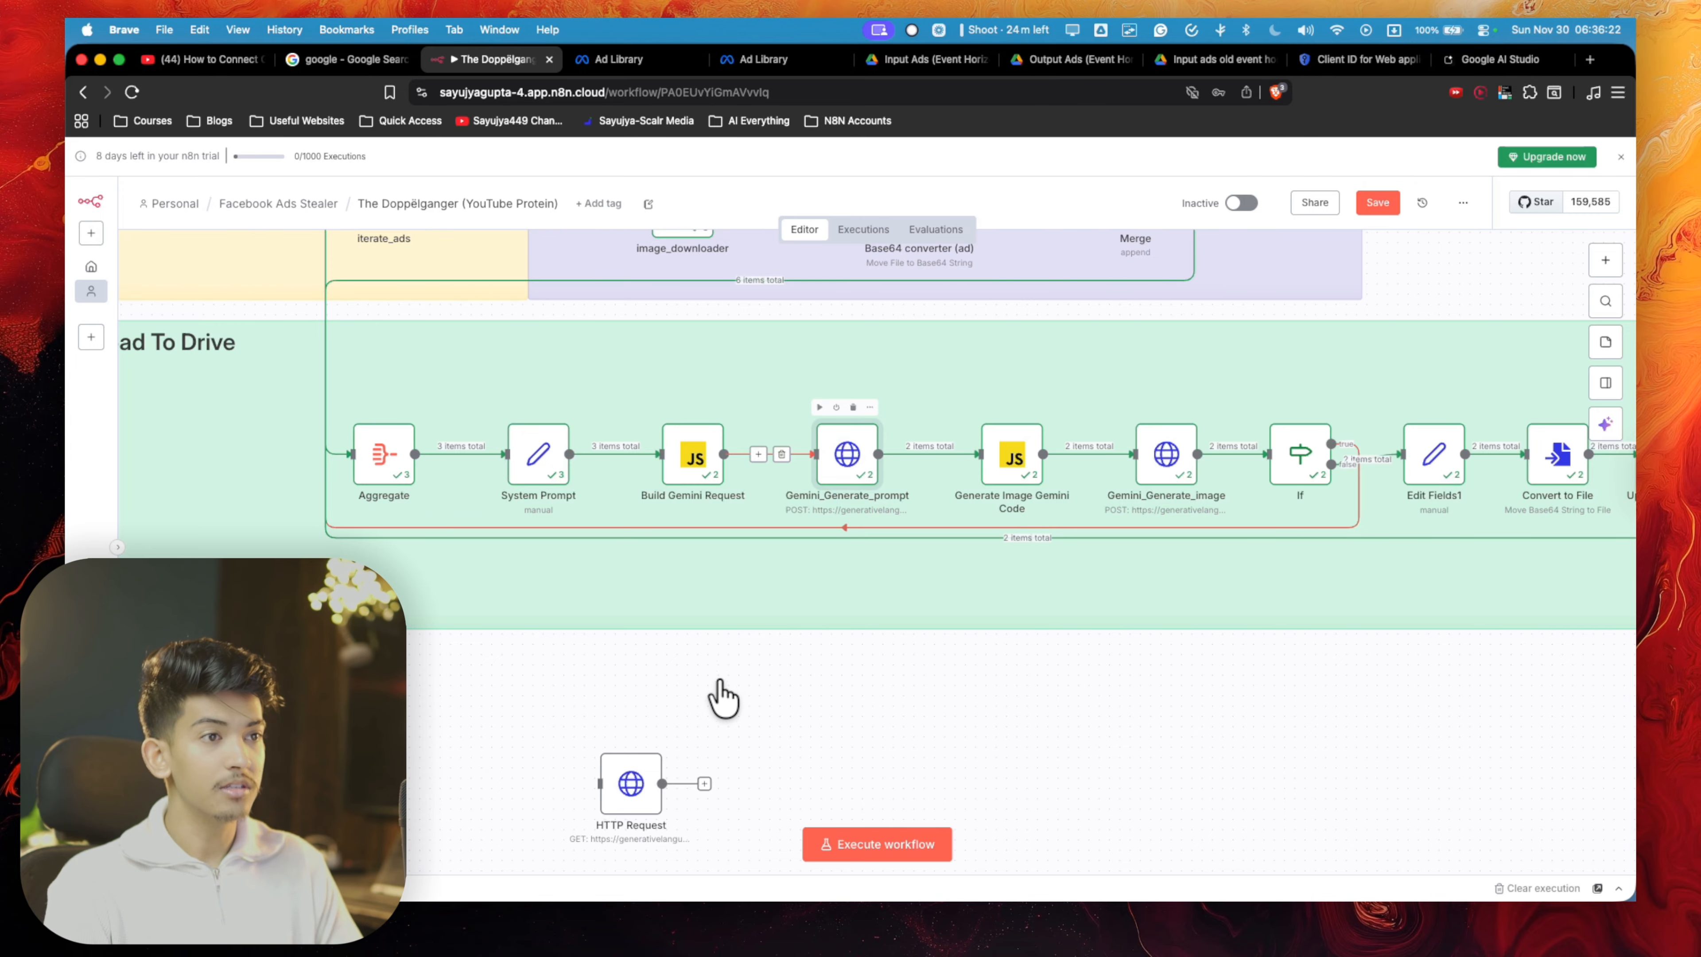
- Enable Send Body in the HTTP Request node and specify the body using JSON
double_click(605, 794)
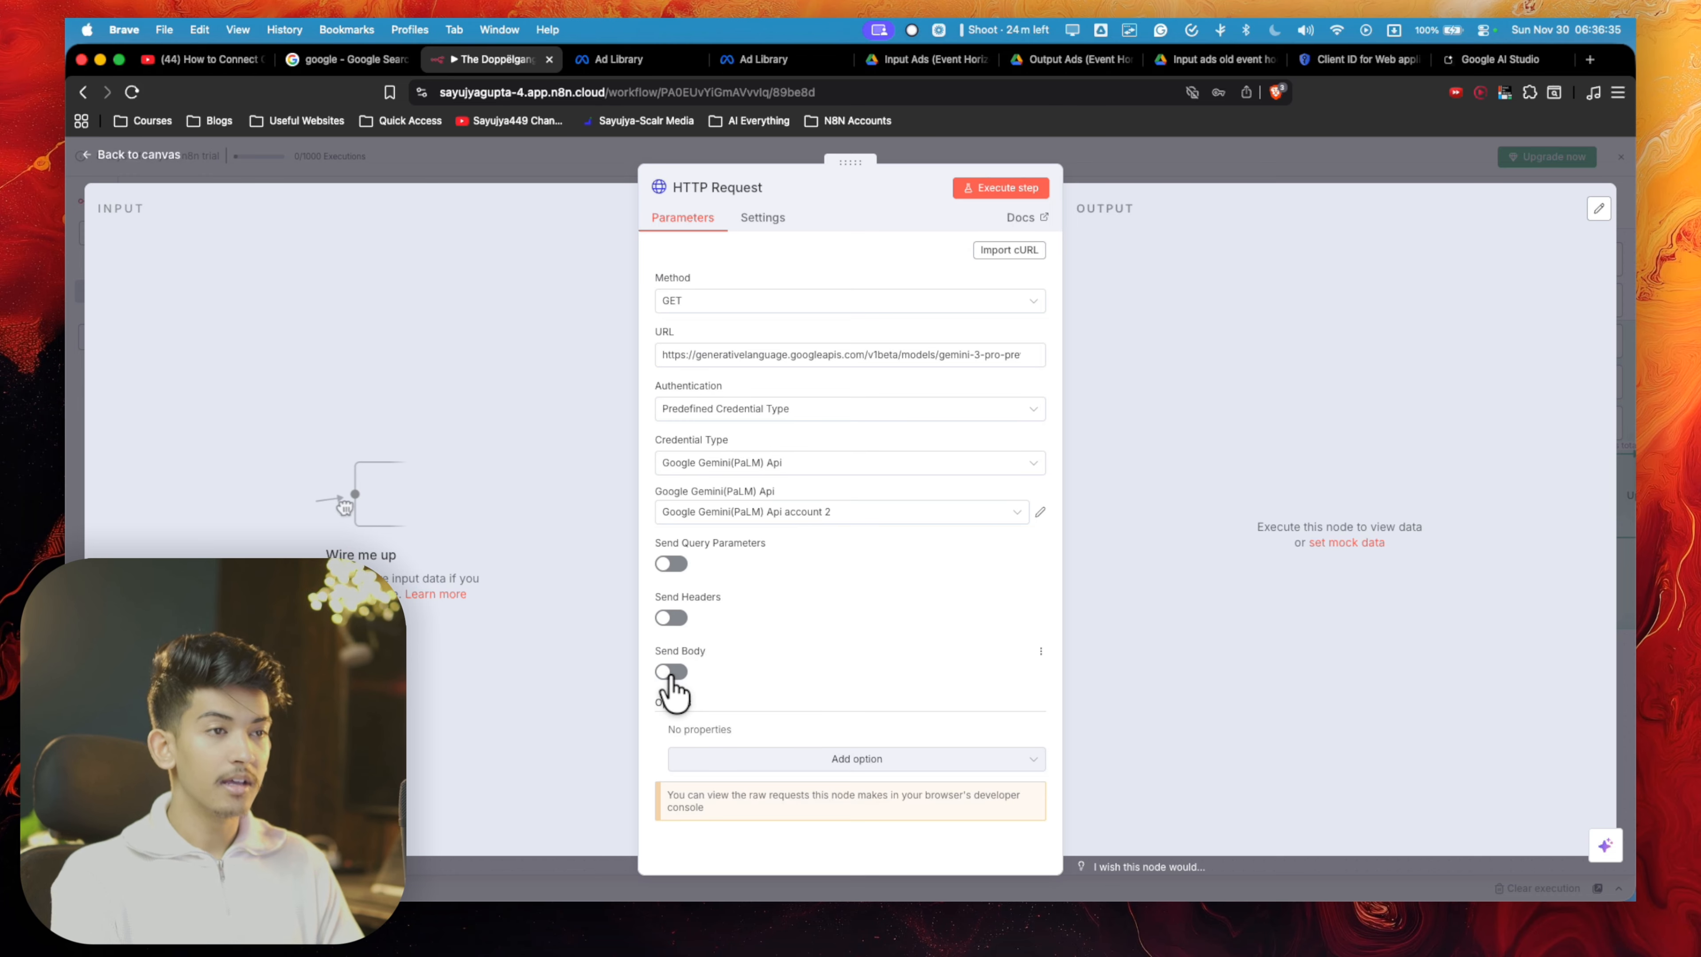
left_click(684, 671)
left_click(736, 785)
left_click(730, 837)
- Set the HTTP Request's JSON body to the expression {{ $json }}
scroll(730, 737, "down", 5)
left_click(729, 669)
type("{{ ")
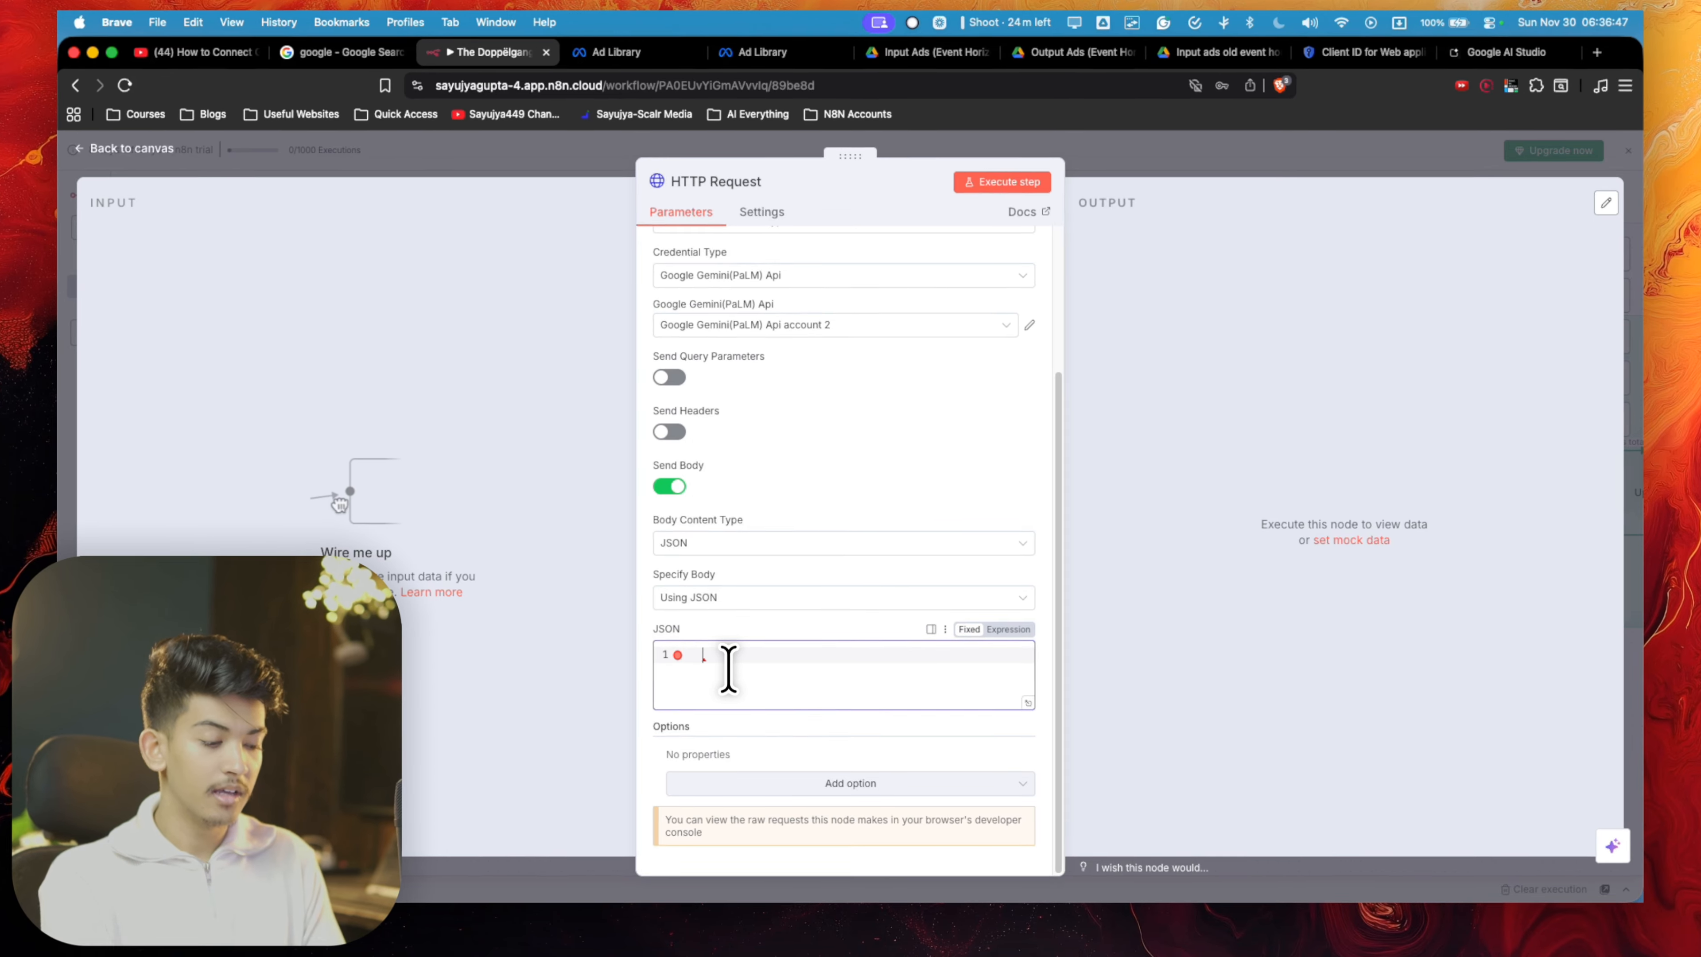
type("$j")
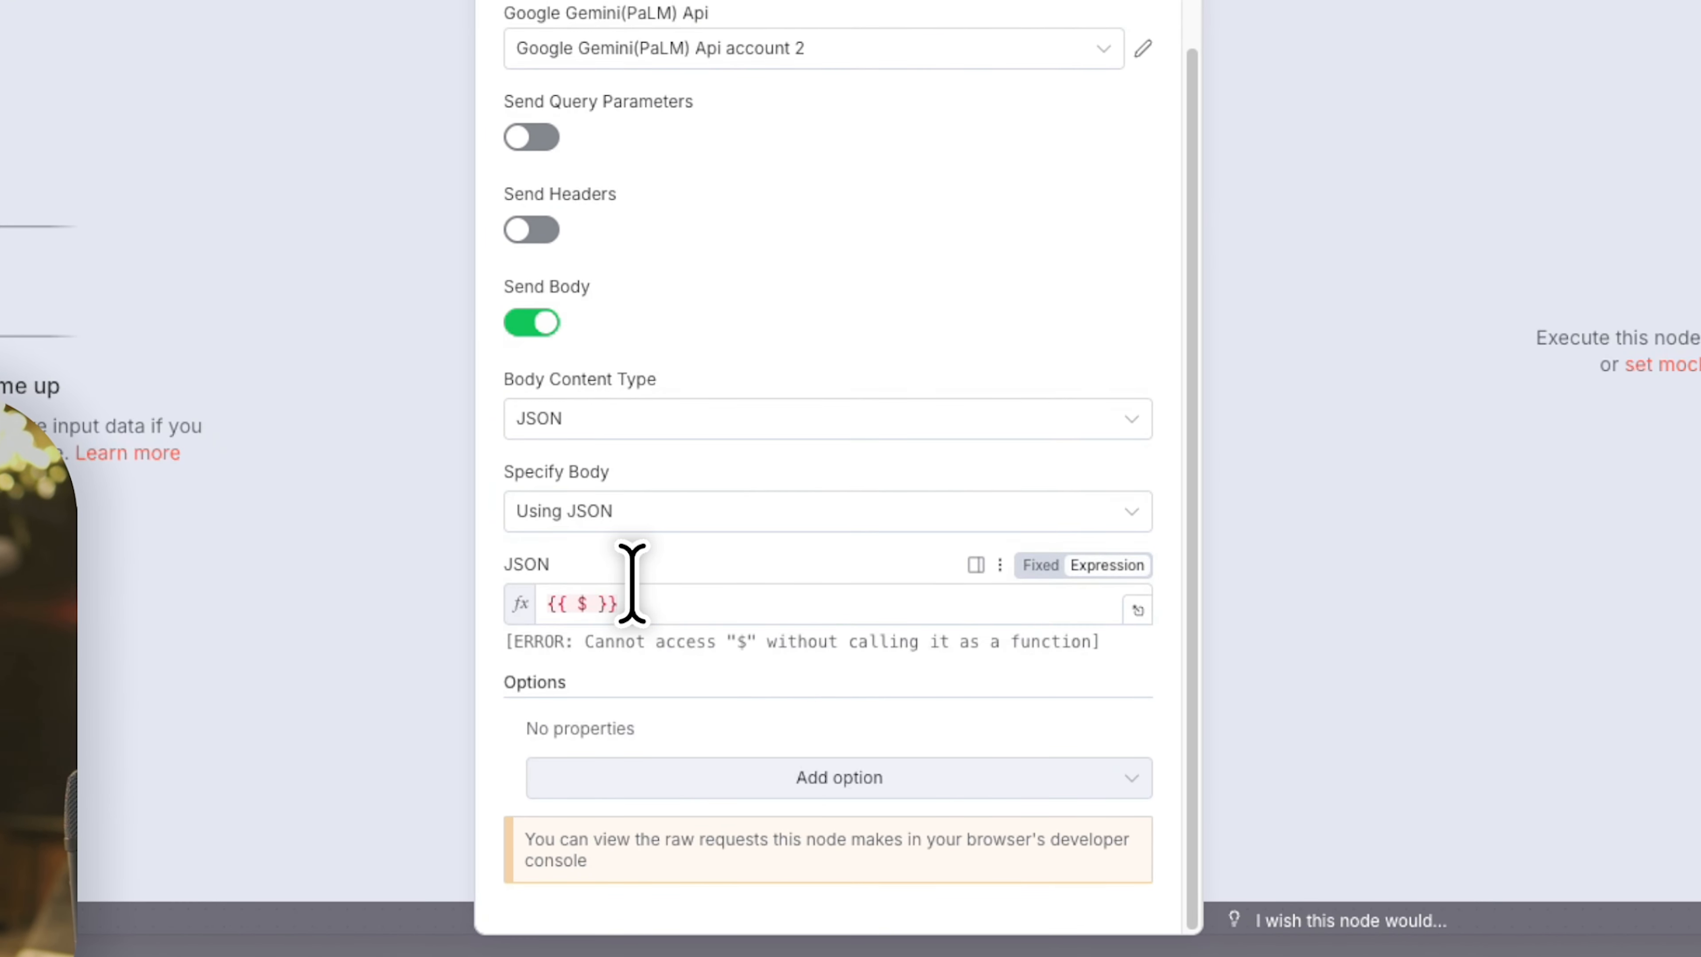
type("son")
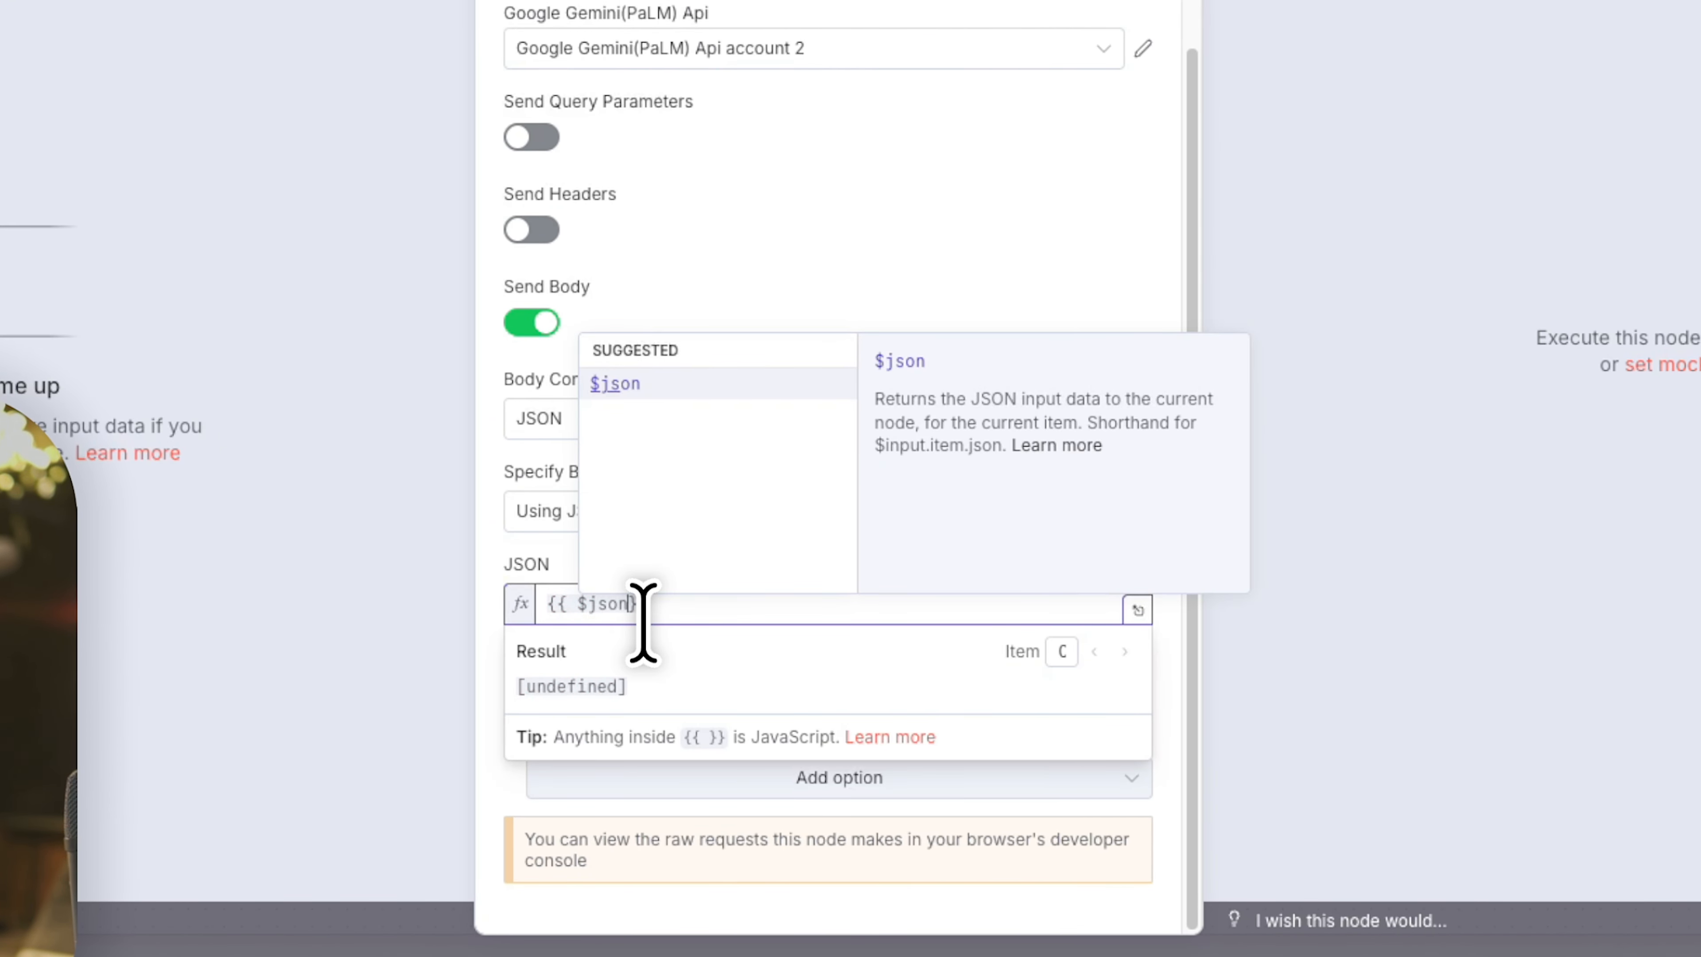
left_click(823, 645)
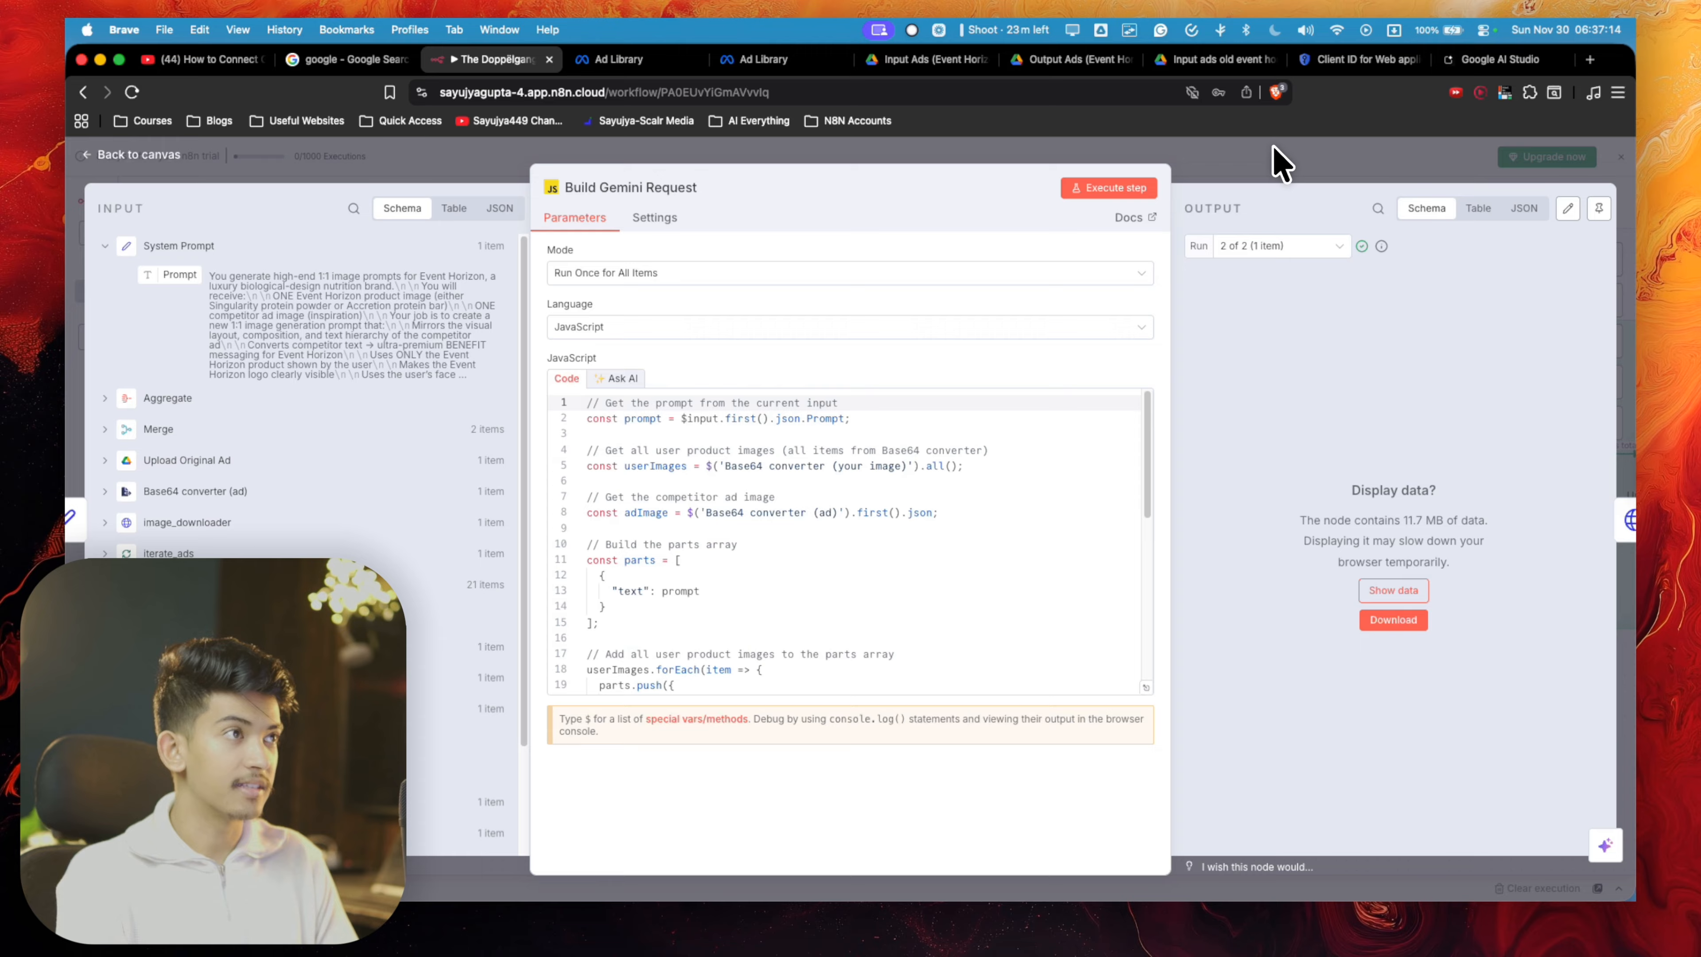
- Close the Build Gemini Request node and review the body settings of the Gemini_Generate_prompt node
left_click(1279, 159)
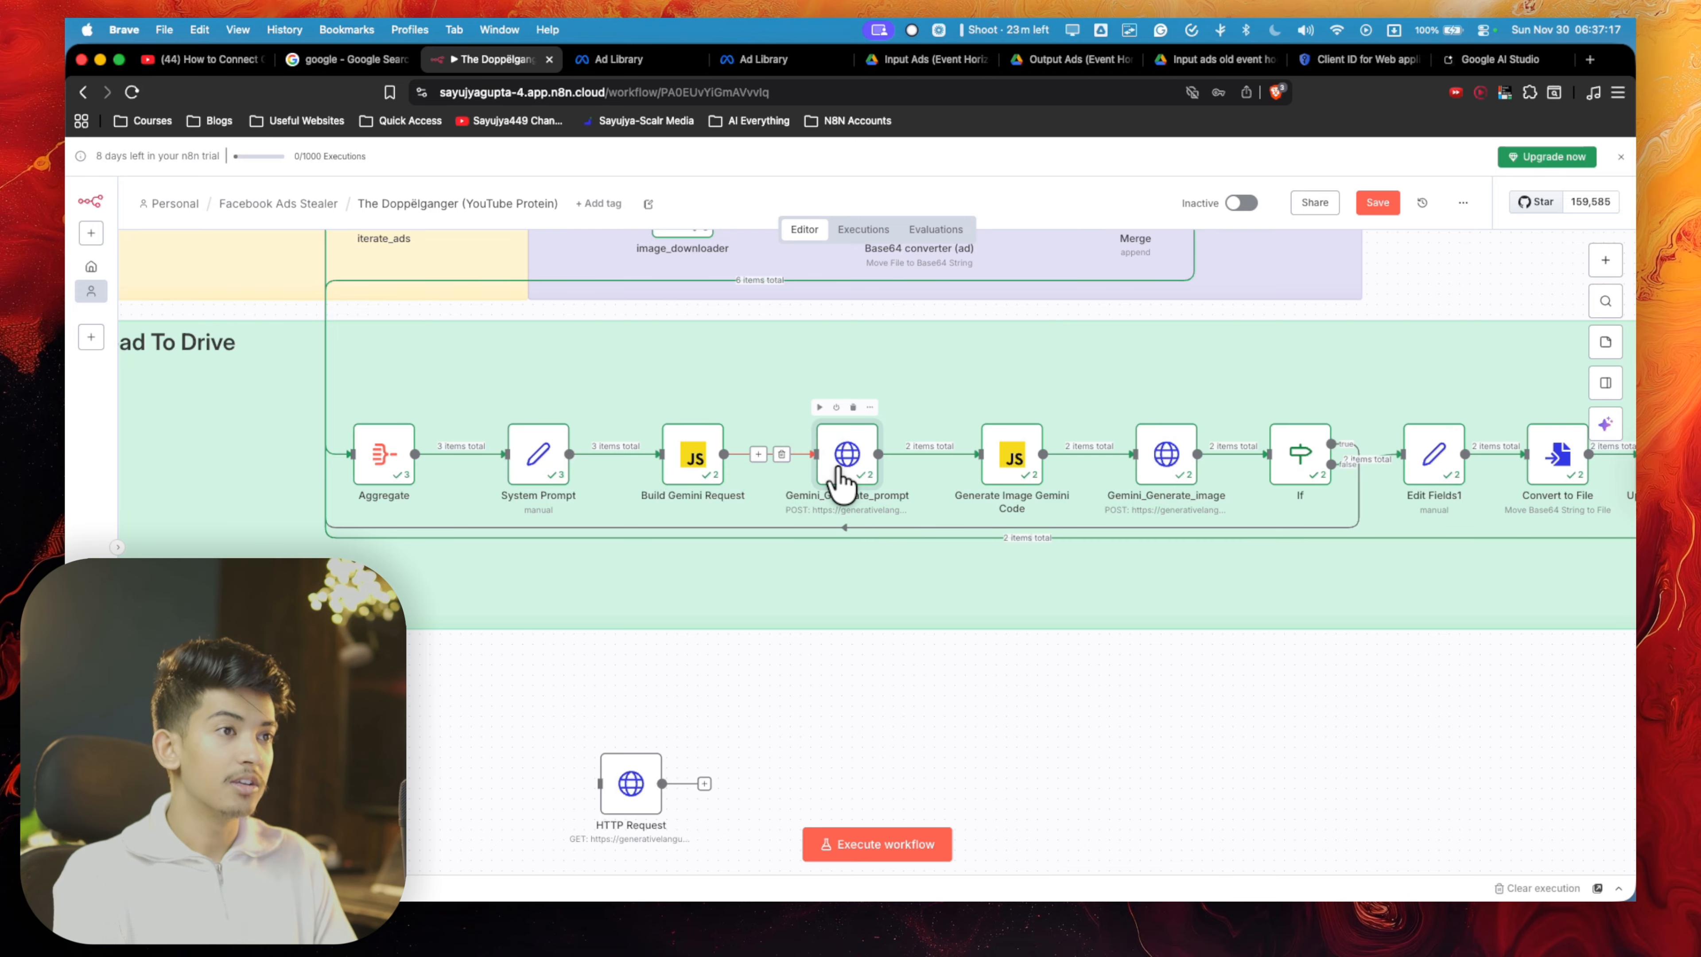
key("Return")
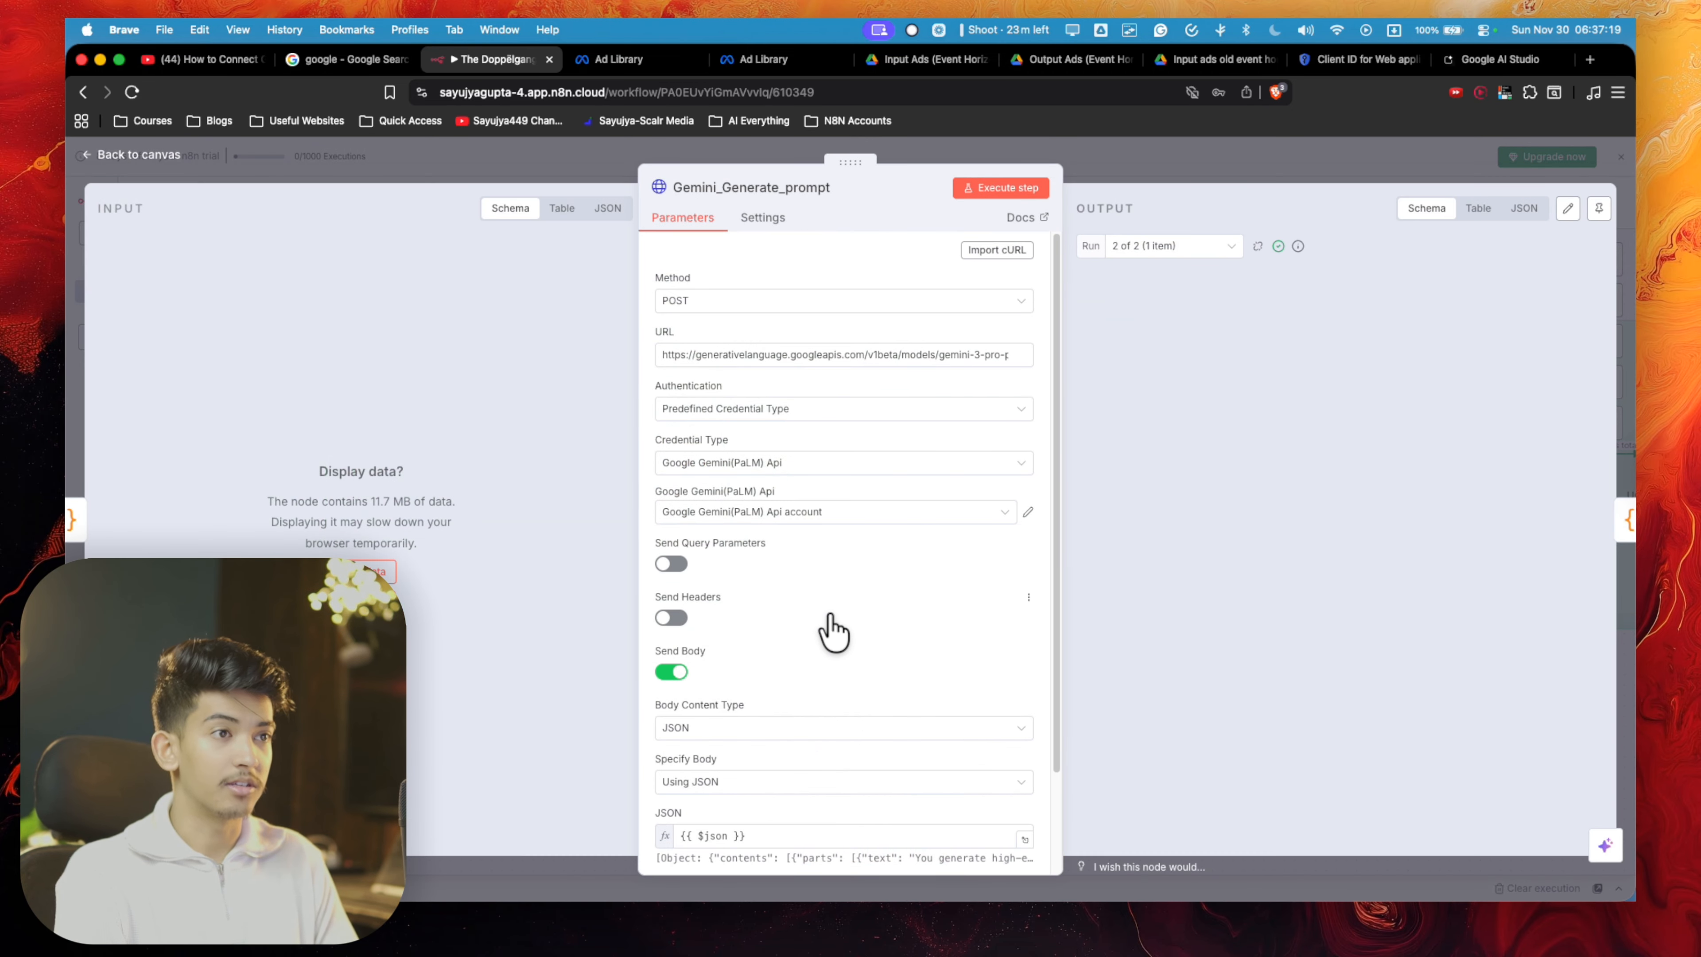
scroll(824, 627, "down", 4)
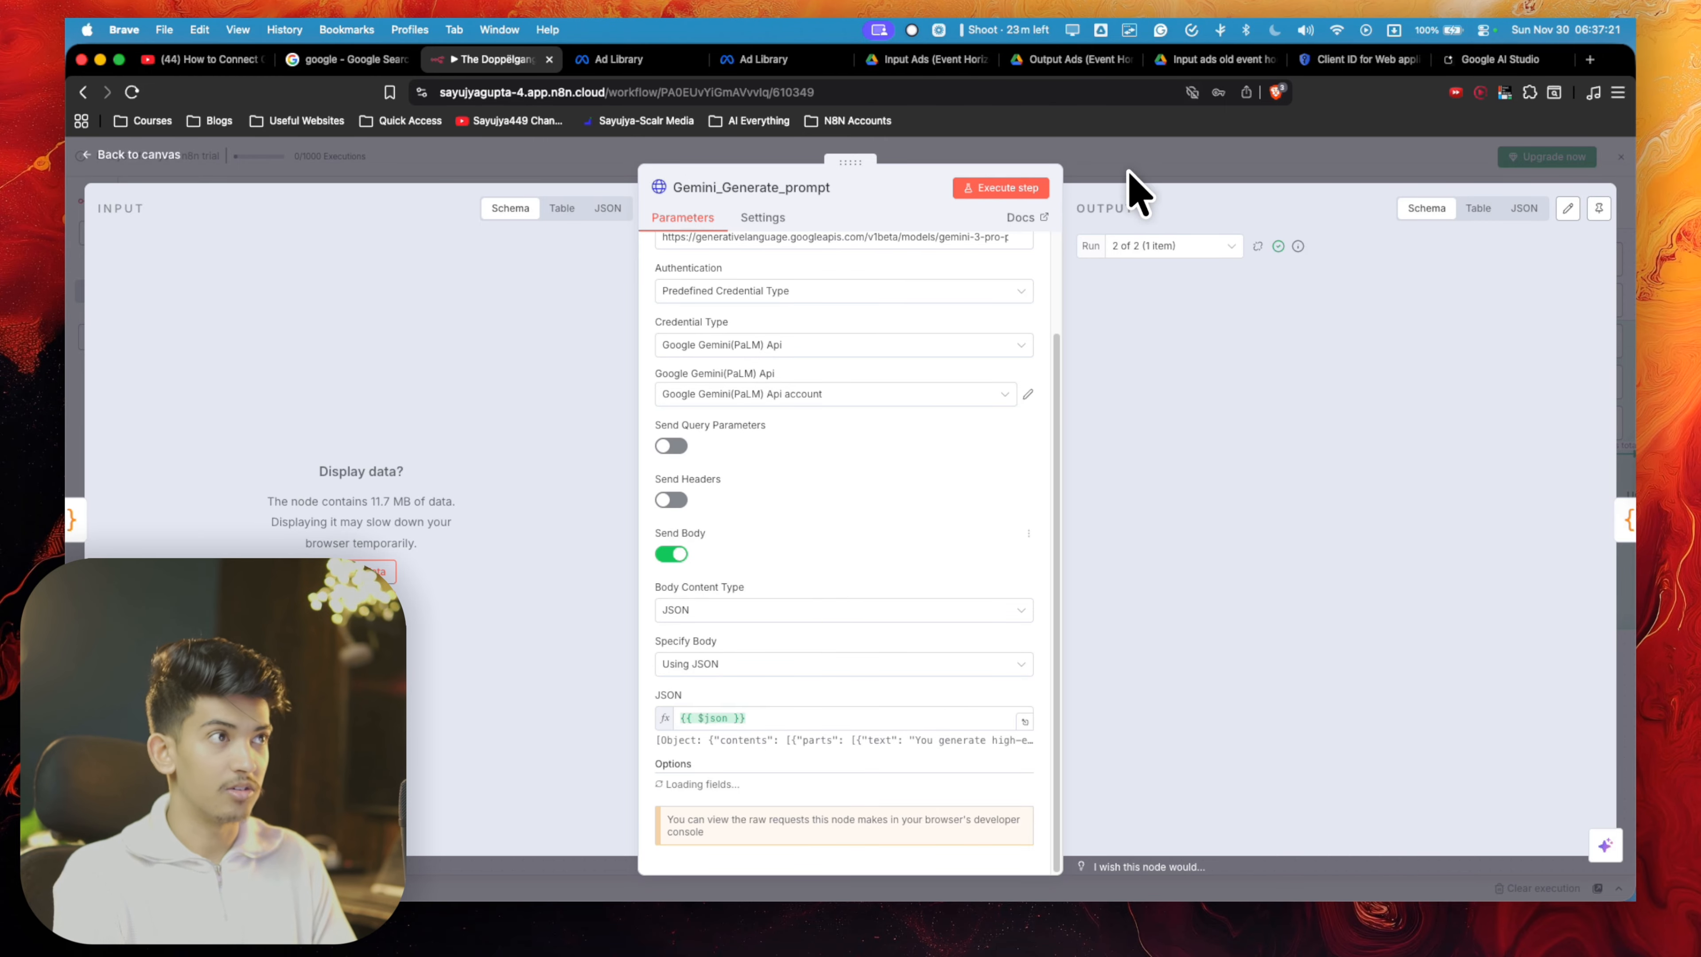
- Close the Gemini_Generate_prompt node and review the JSON body expression of the Gemini_Generate_image node
left_click(1166, 165)
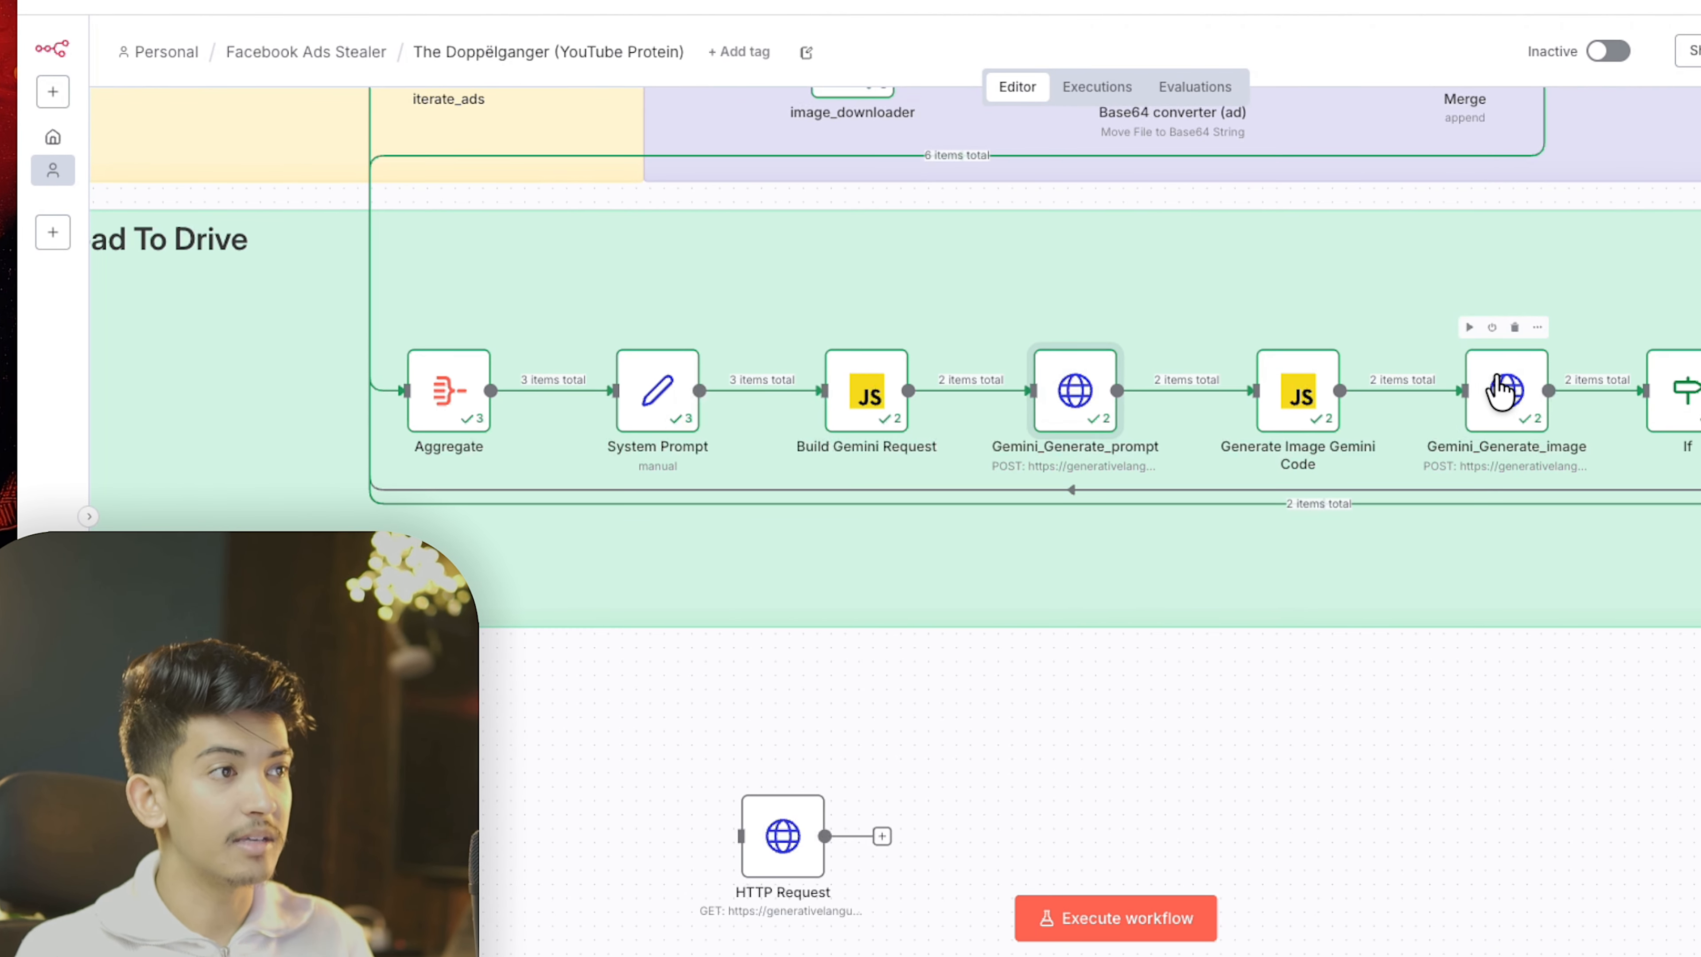
double_click(1328, 423)
left_click(1074, 721)
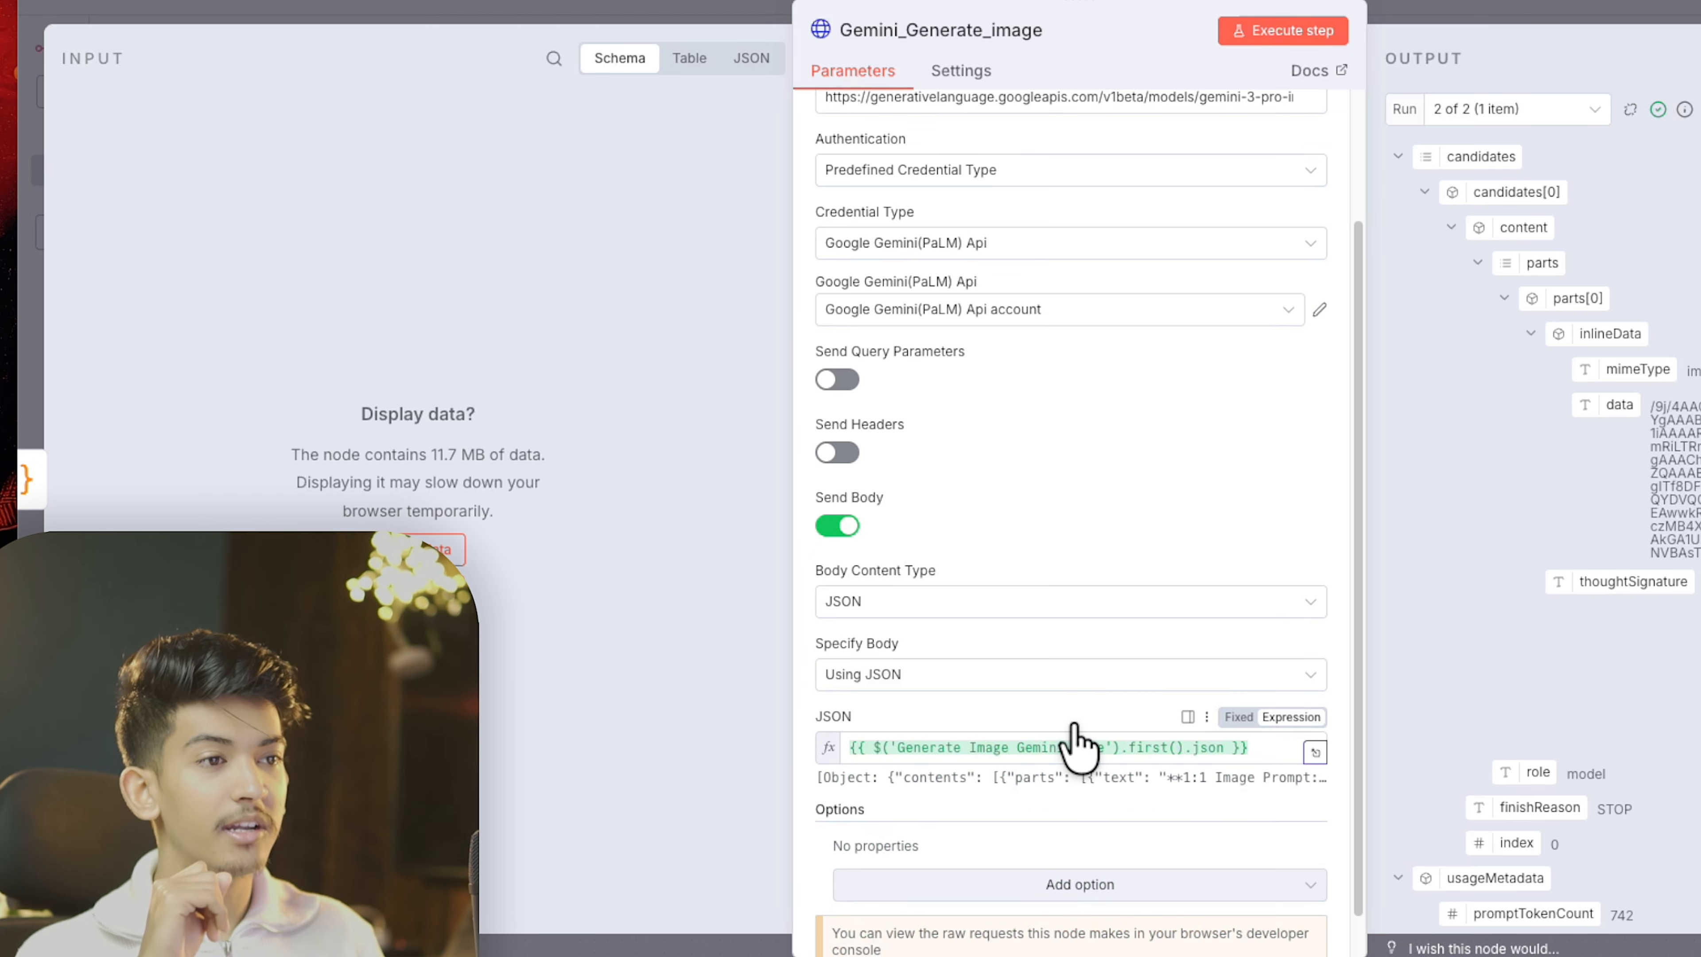
key("Escape")
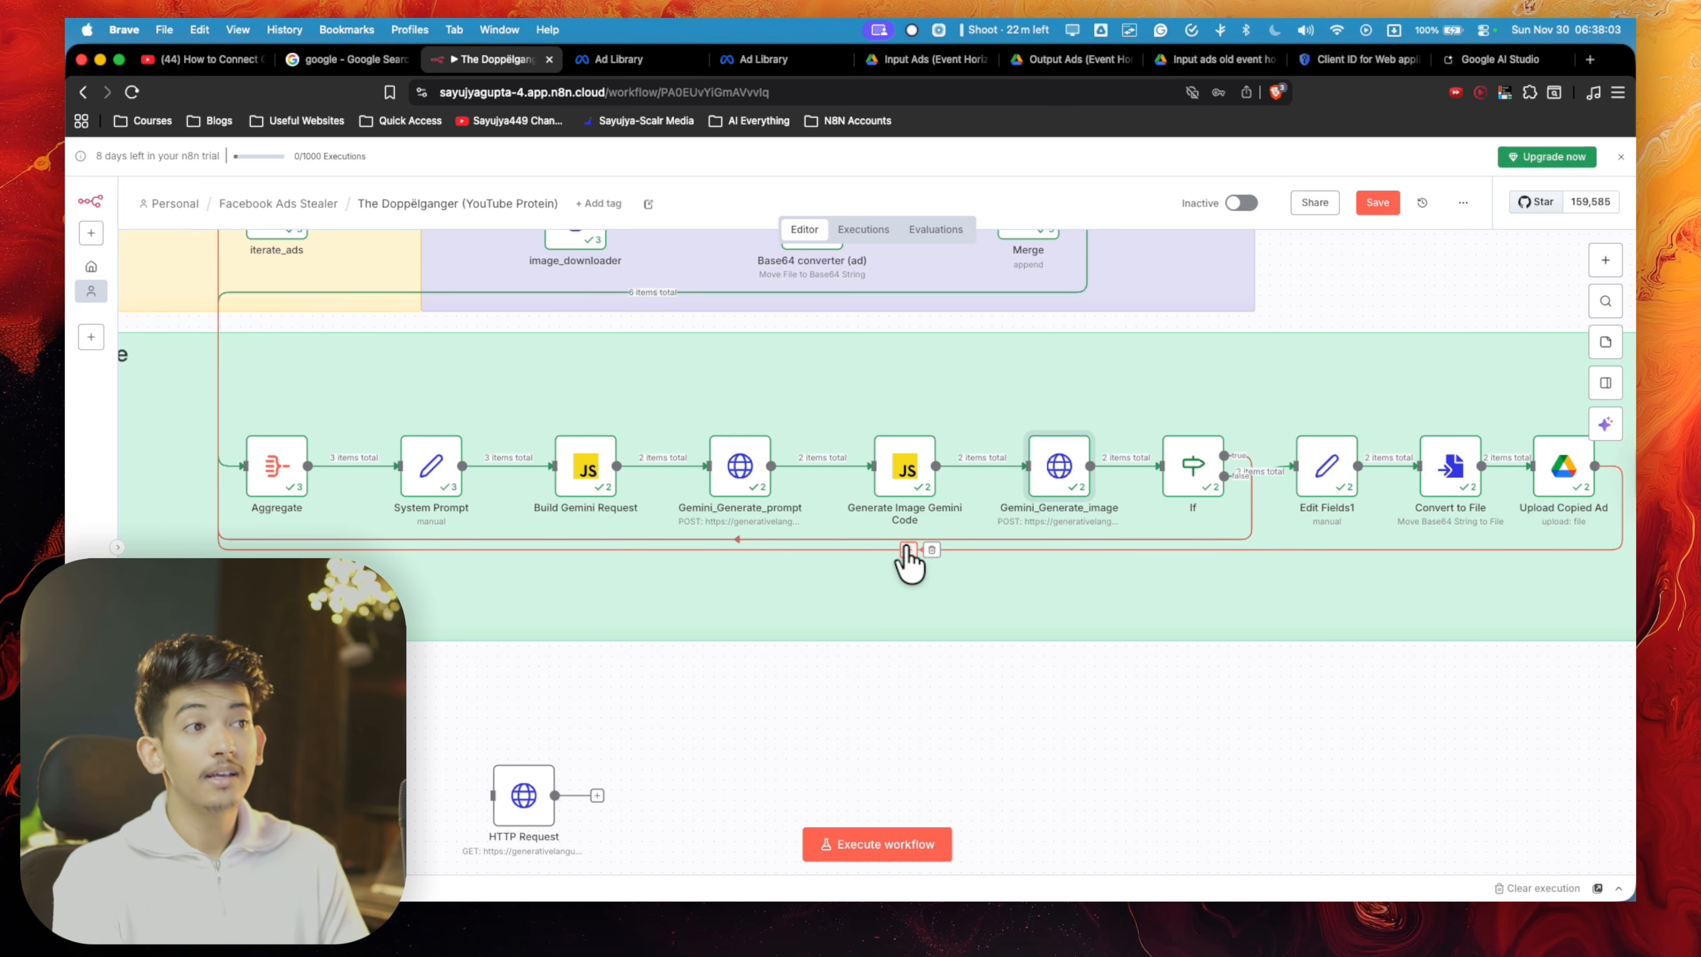
- Look into the If node, then review the request settings of the Gemini_Generate_image node
scroll(907, 562, "down", 5)
scroll(908, 562, "up", 5)
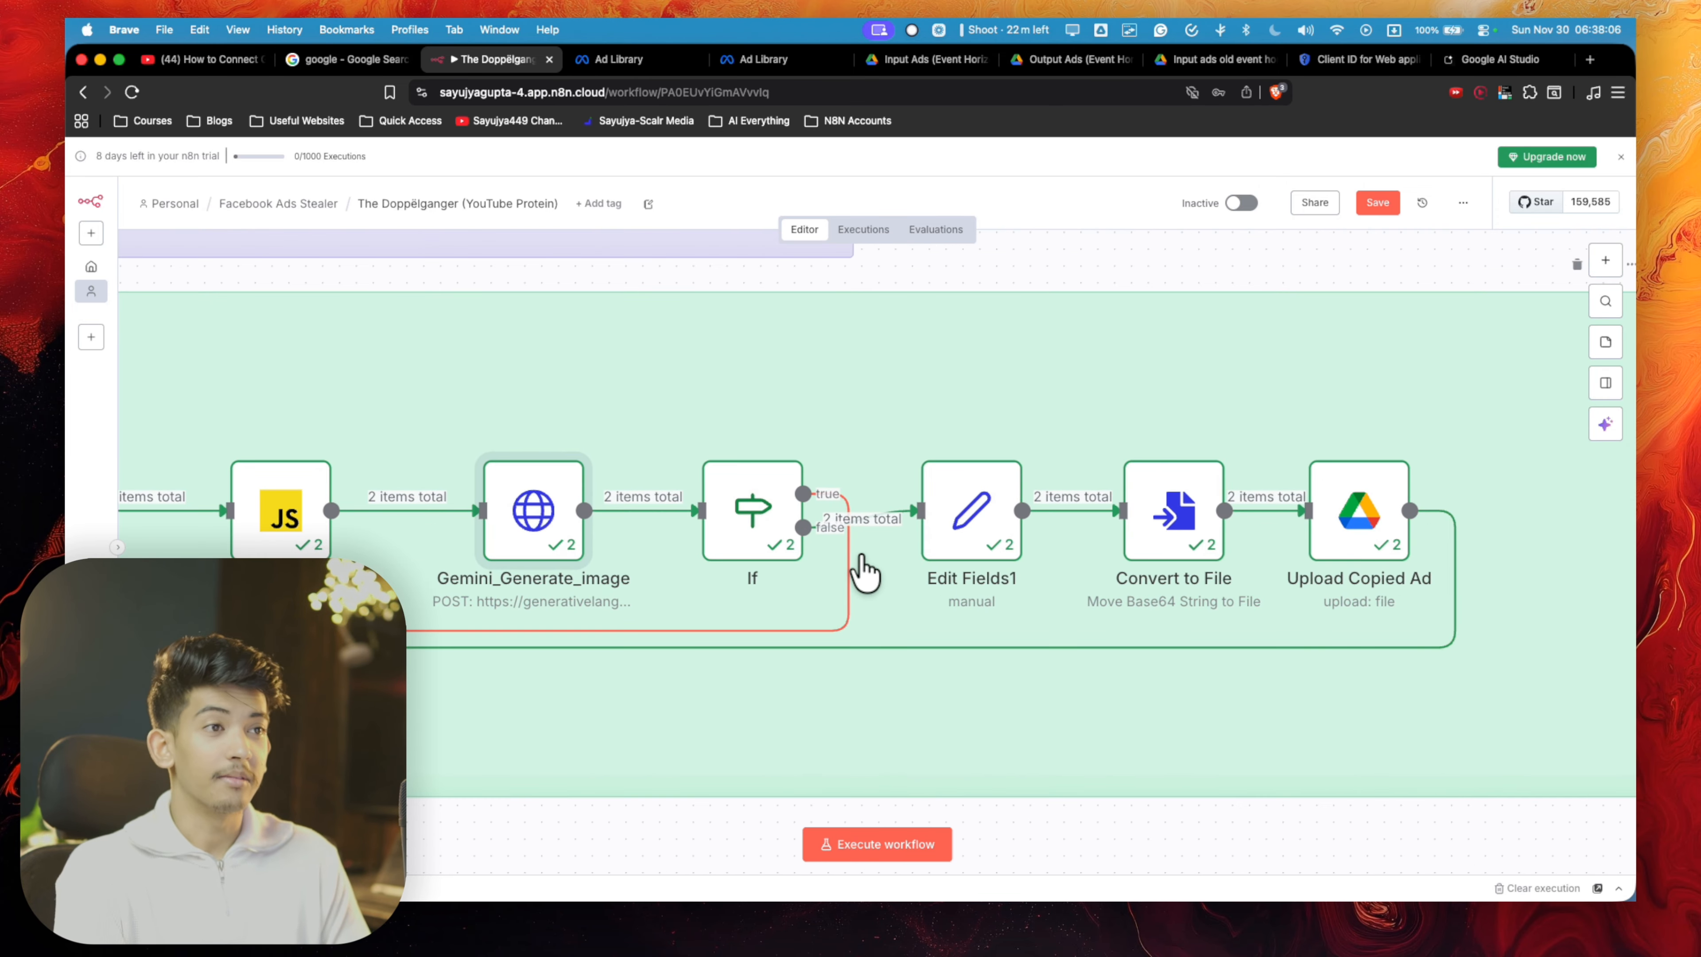
double_click(753, 540)
key("Escape")
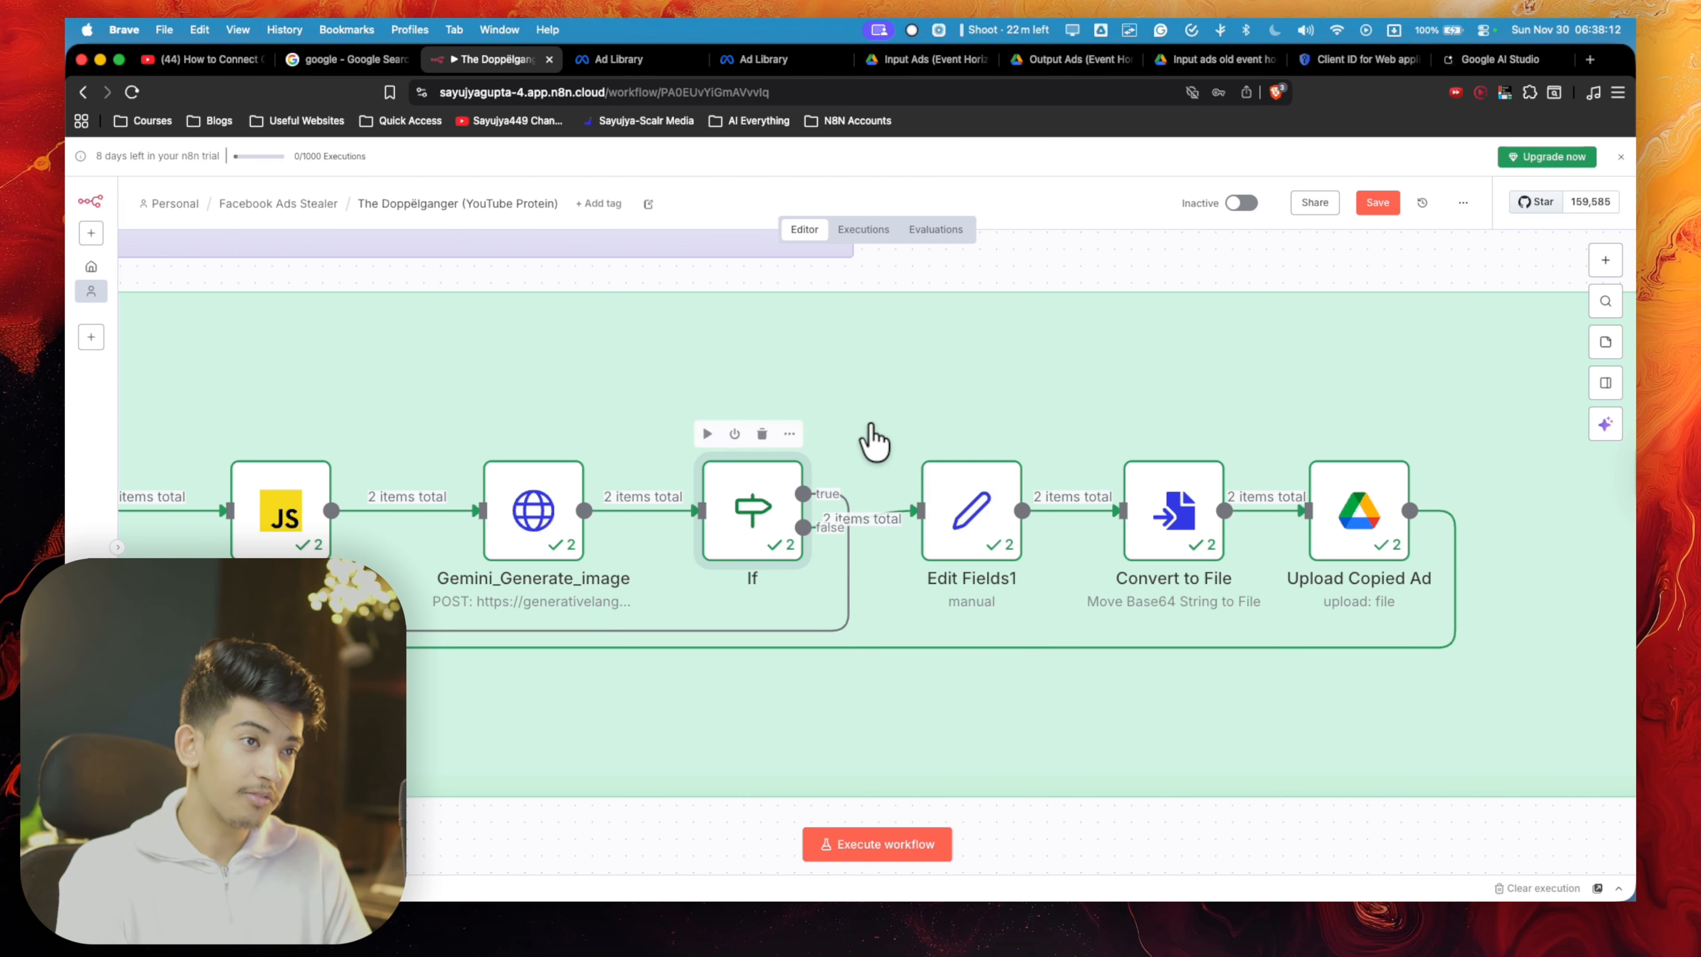
double_click(519, 546)
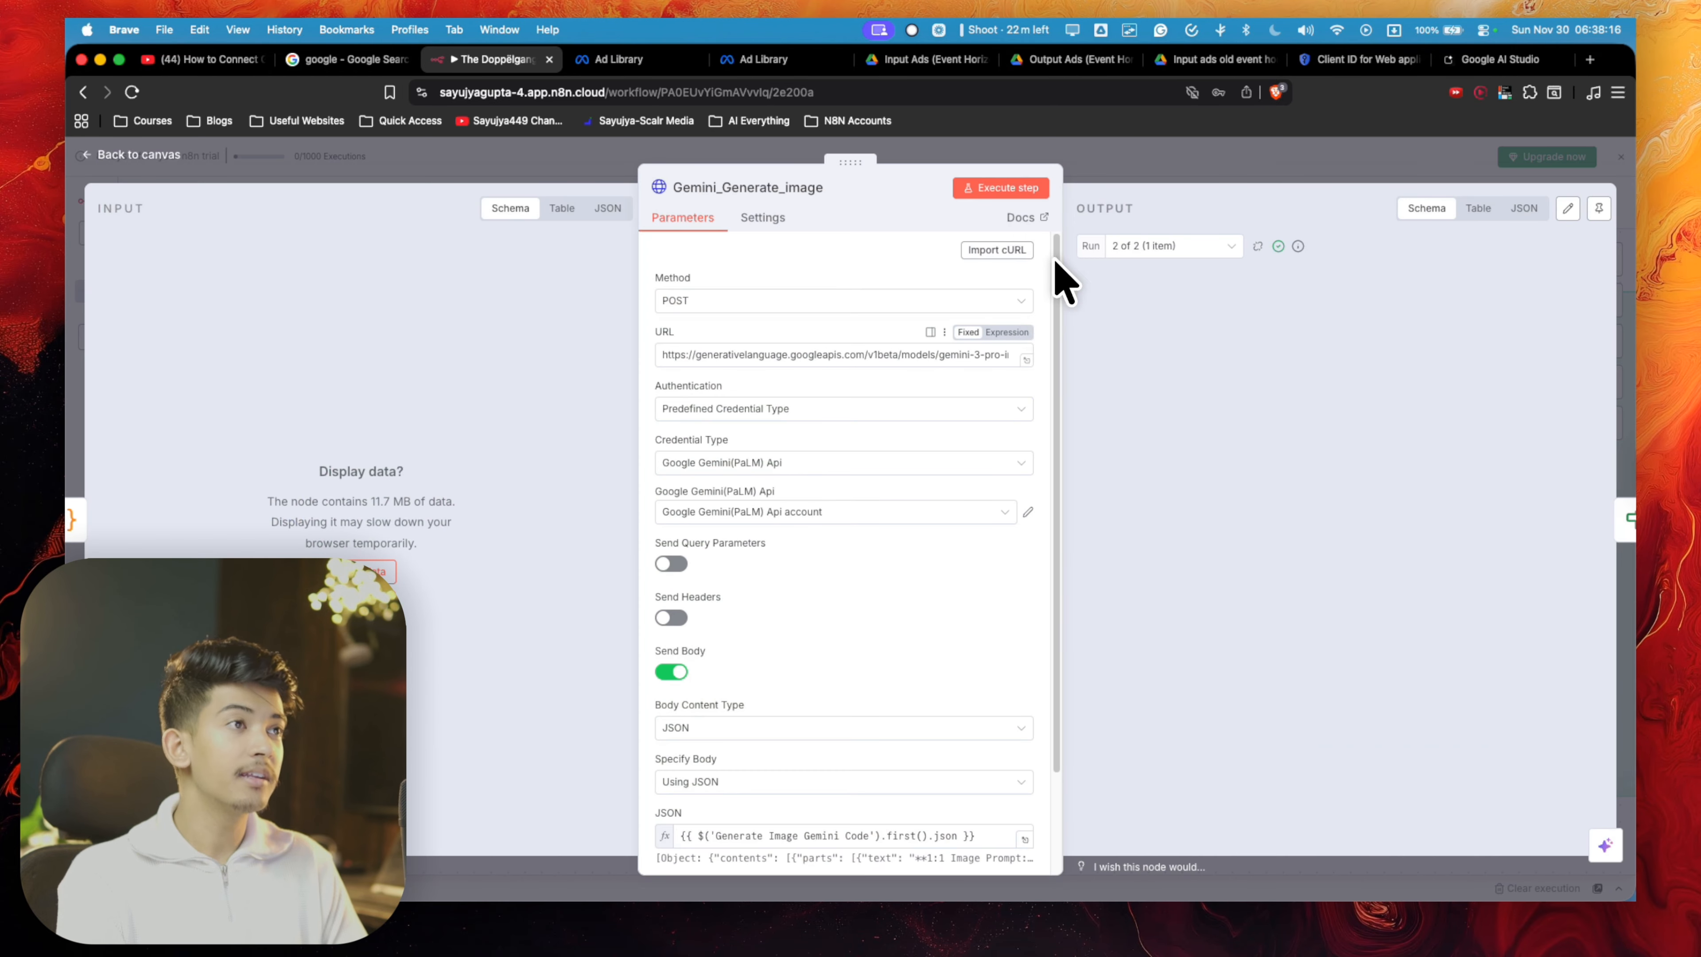
left_click(1167, 142)
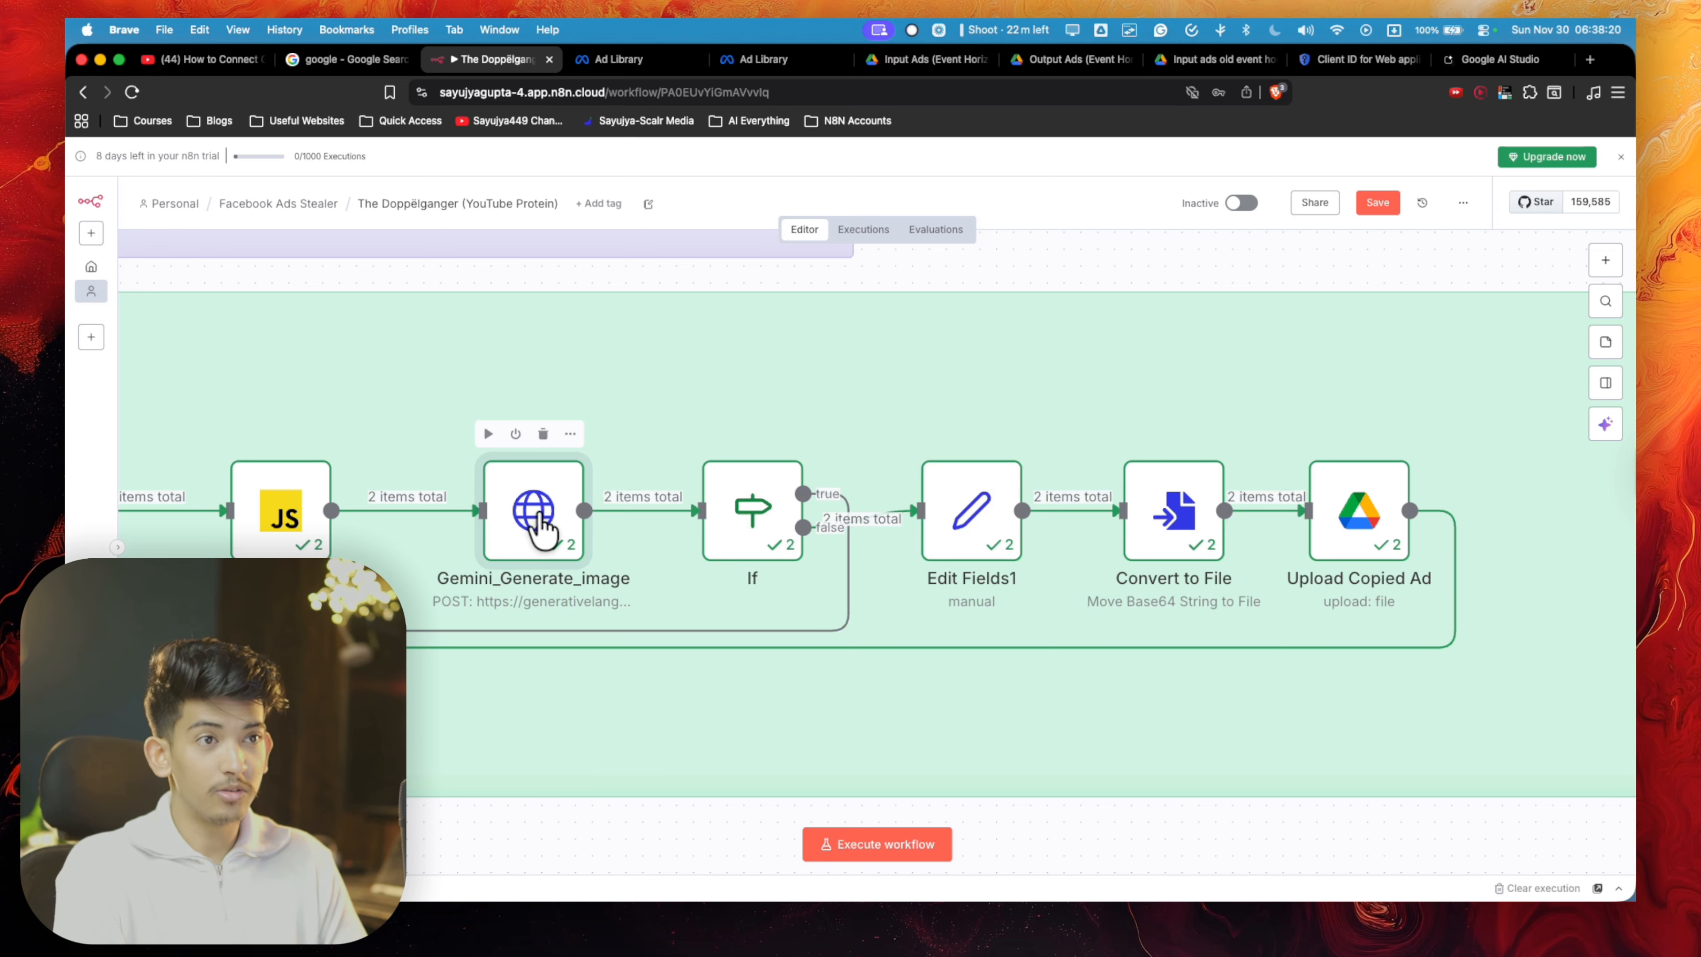
- Inspect the inlineData.data expression used in the If node's condition in the expression editor
double_click(792, 528)
left_click(1167, 142)
double_click(761, 506)
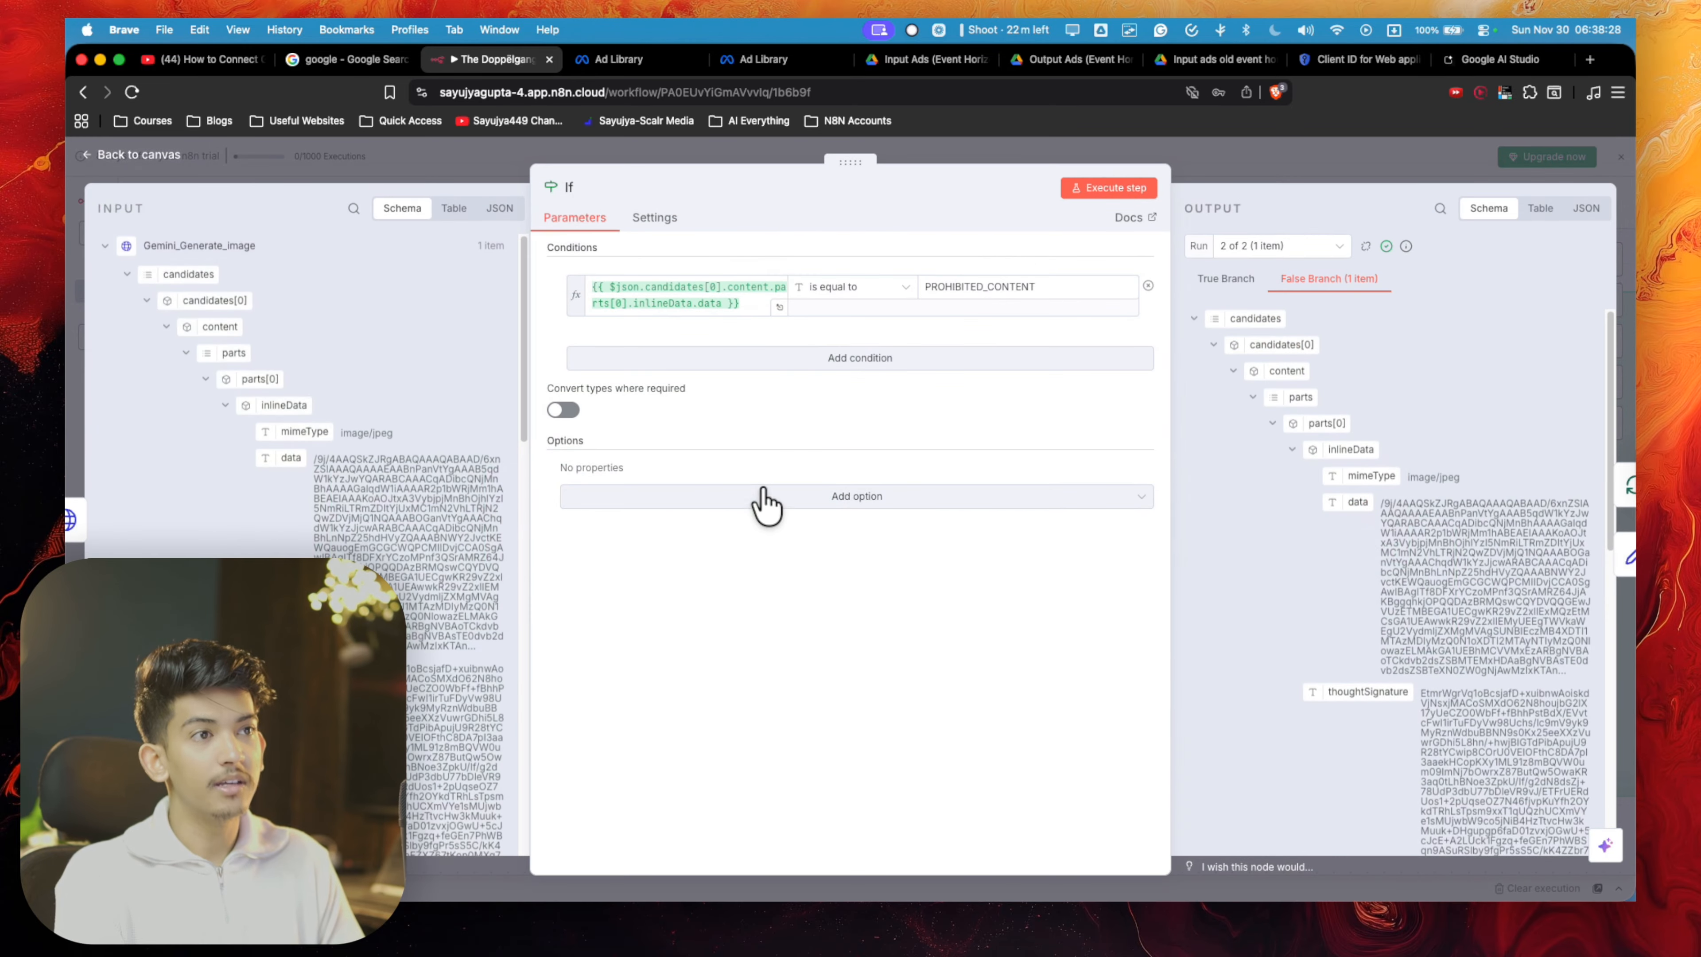
left_click(776, 307)
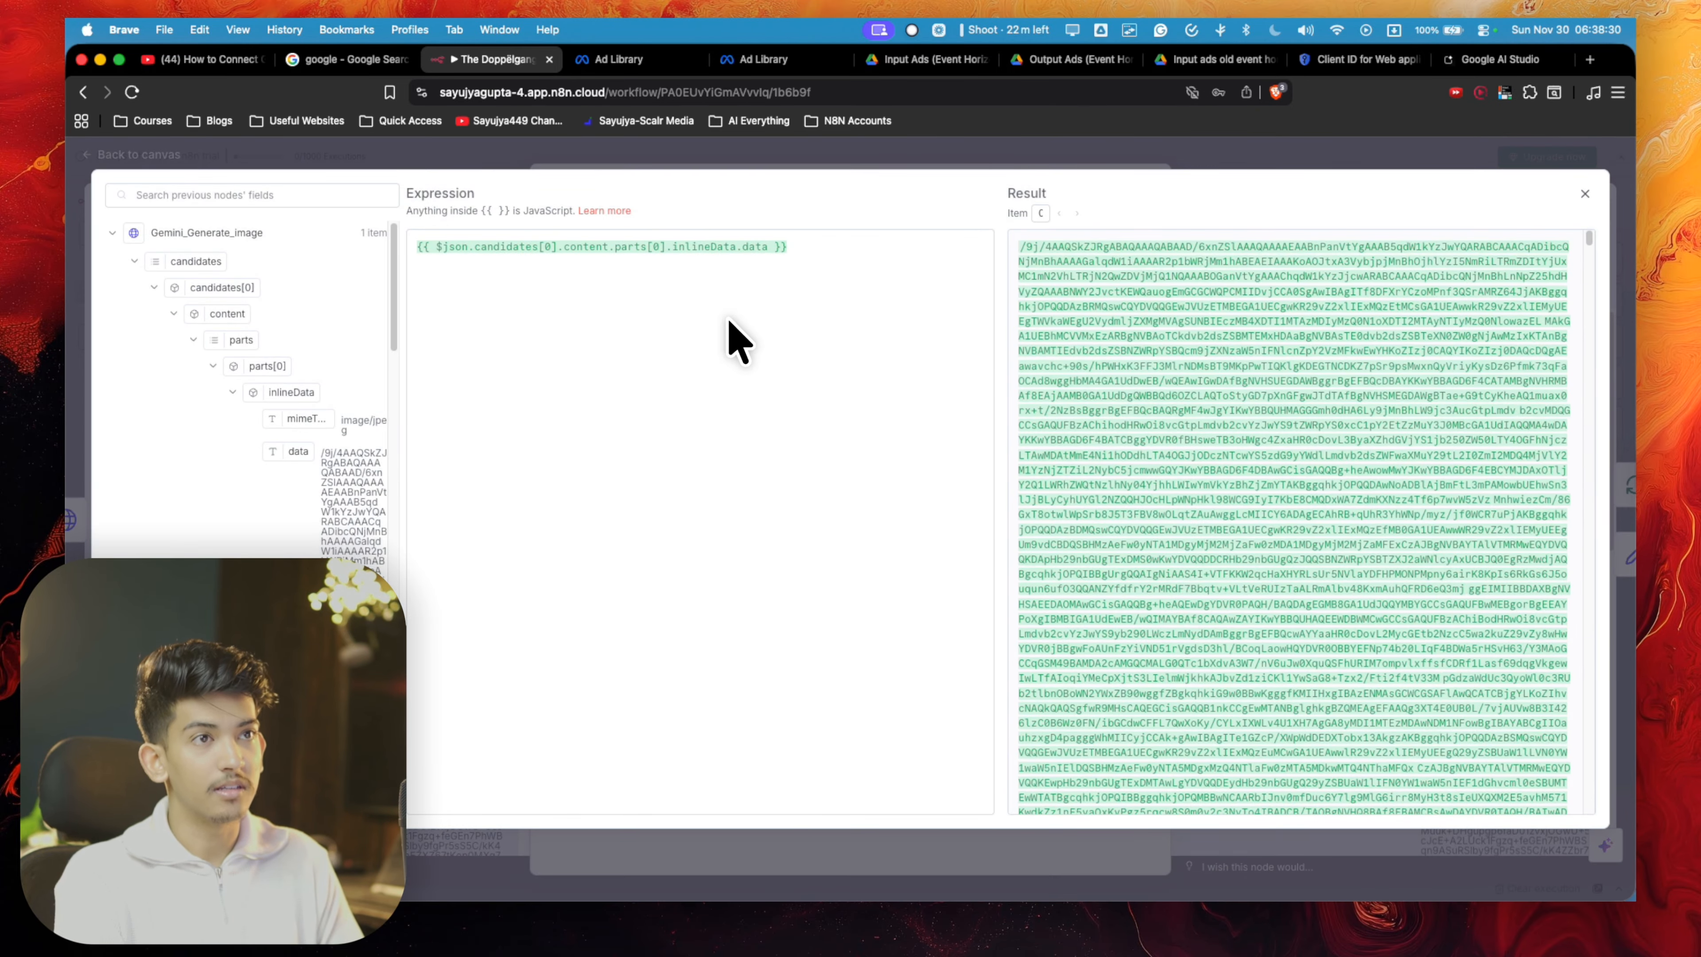
key("Escape")
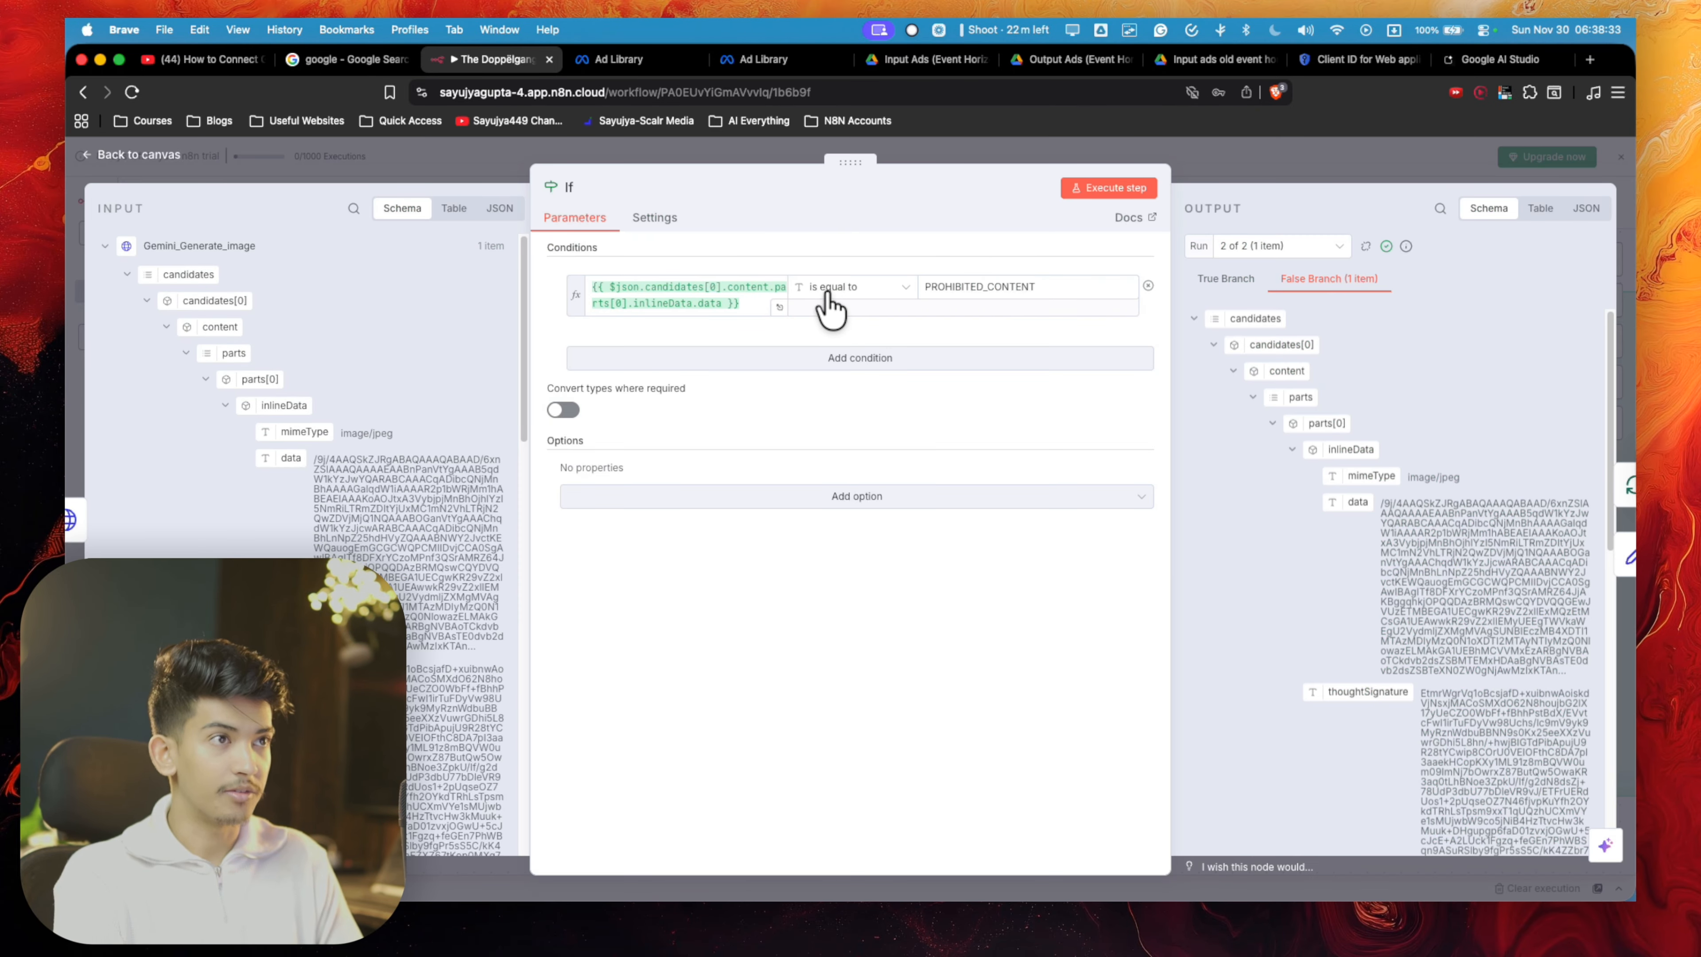
- Check the If condition's available comparison operators and its PROHIBITED_CONTENT comparison value, then close the node
left_click(820, 290)
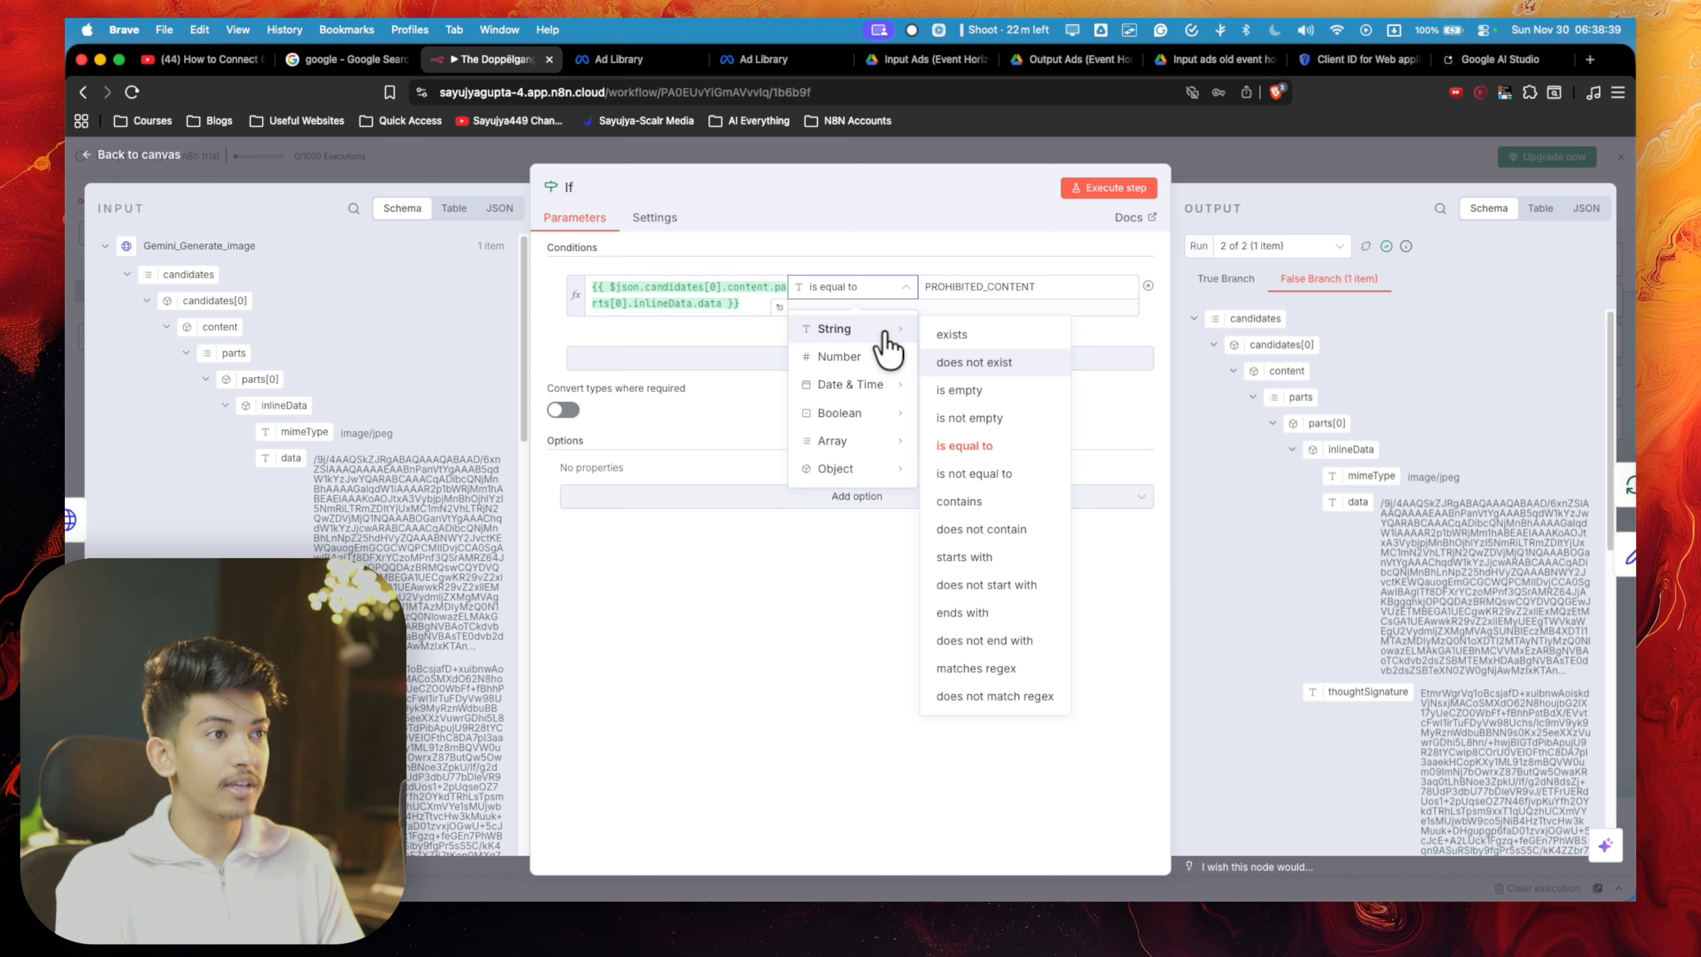
mouse_move(864, 357)
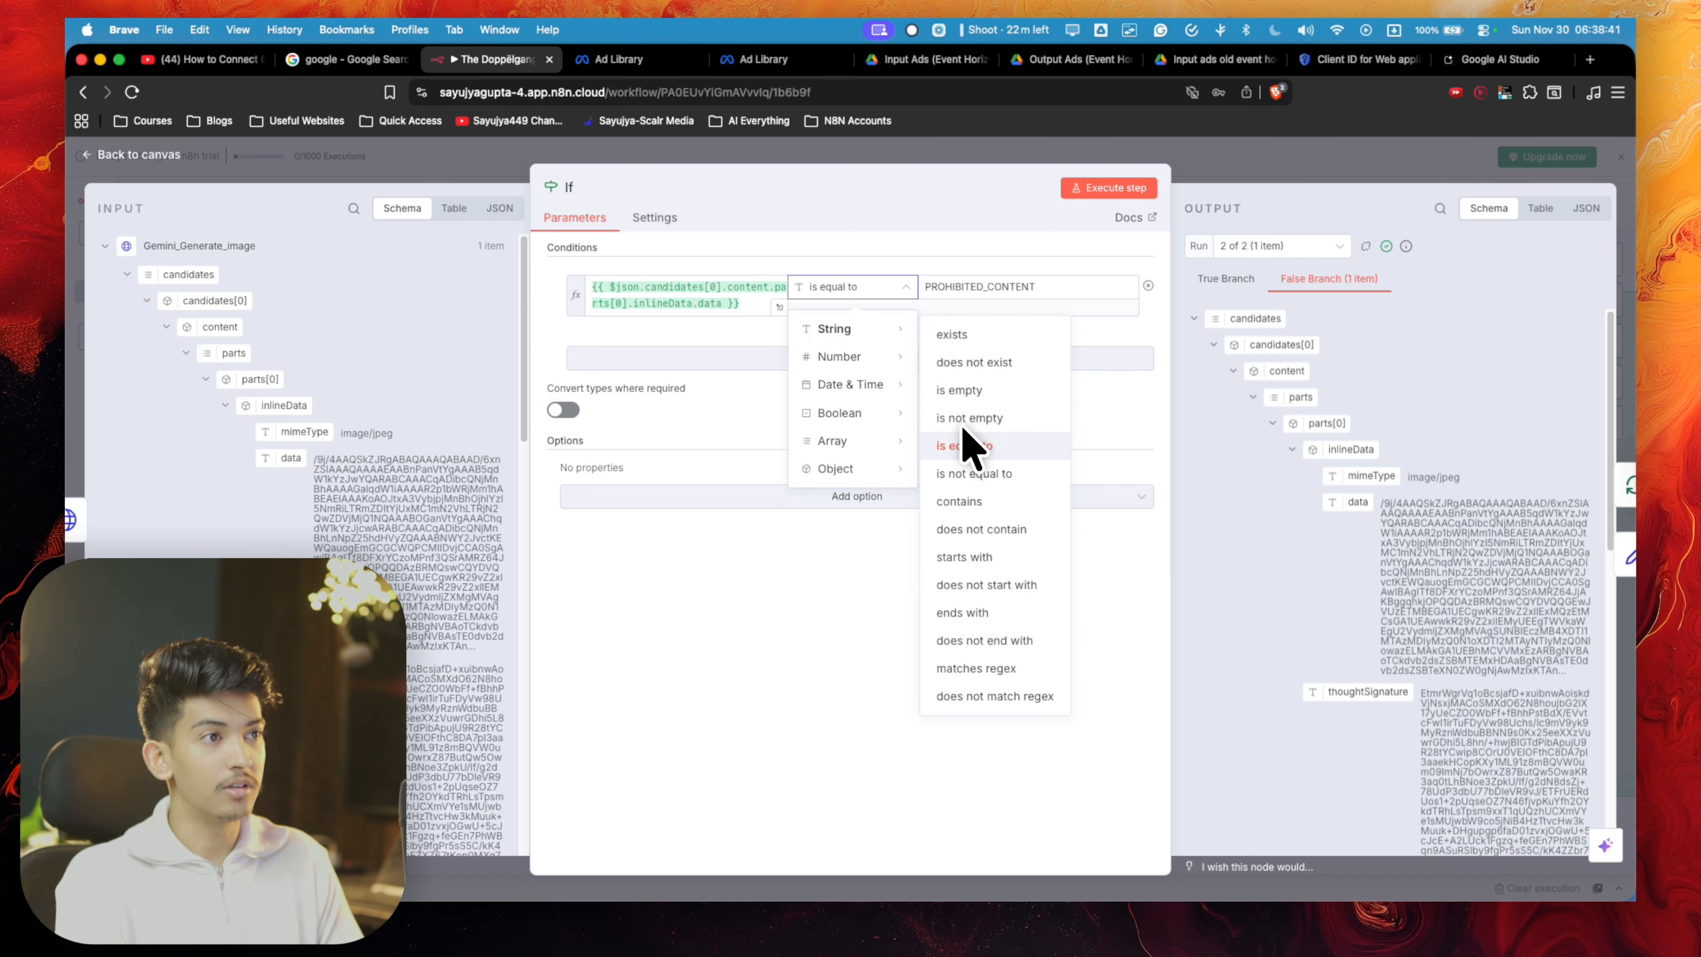
left_click(935, 287)
double_click(935, 286)
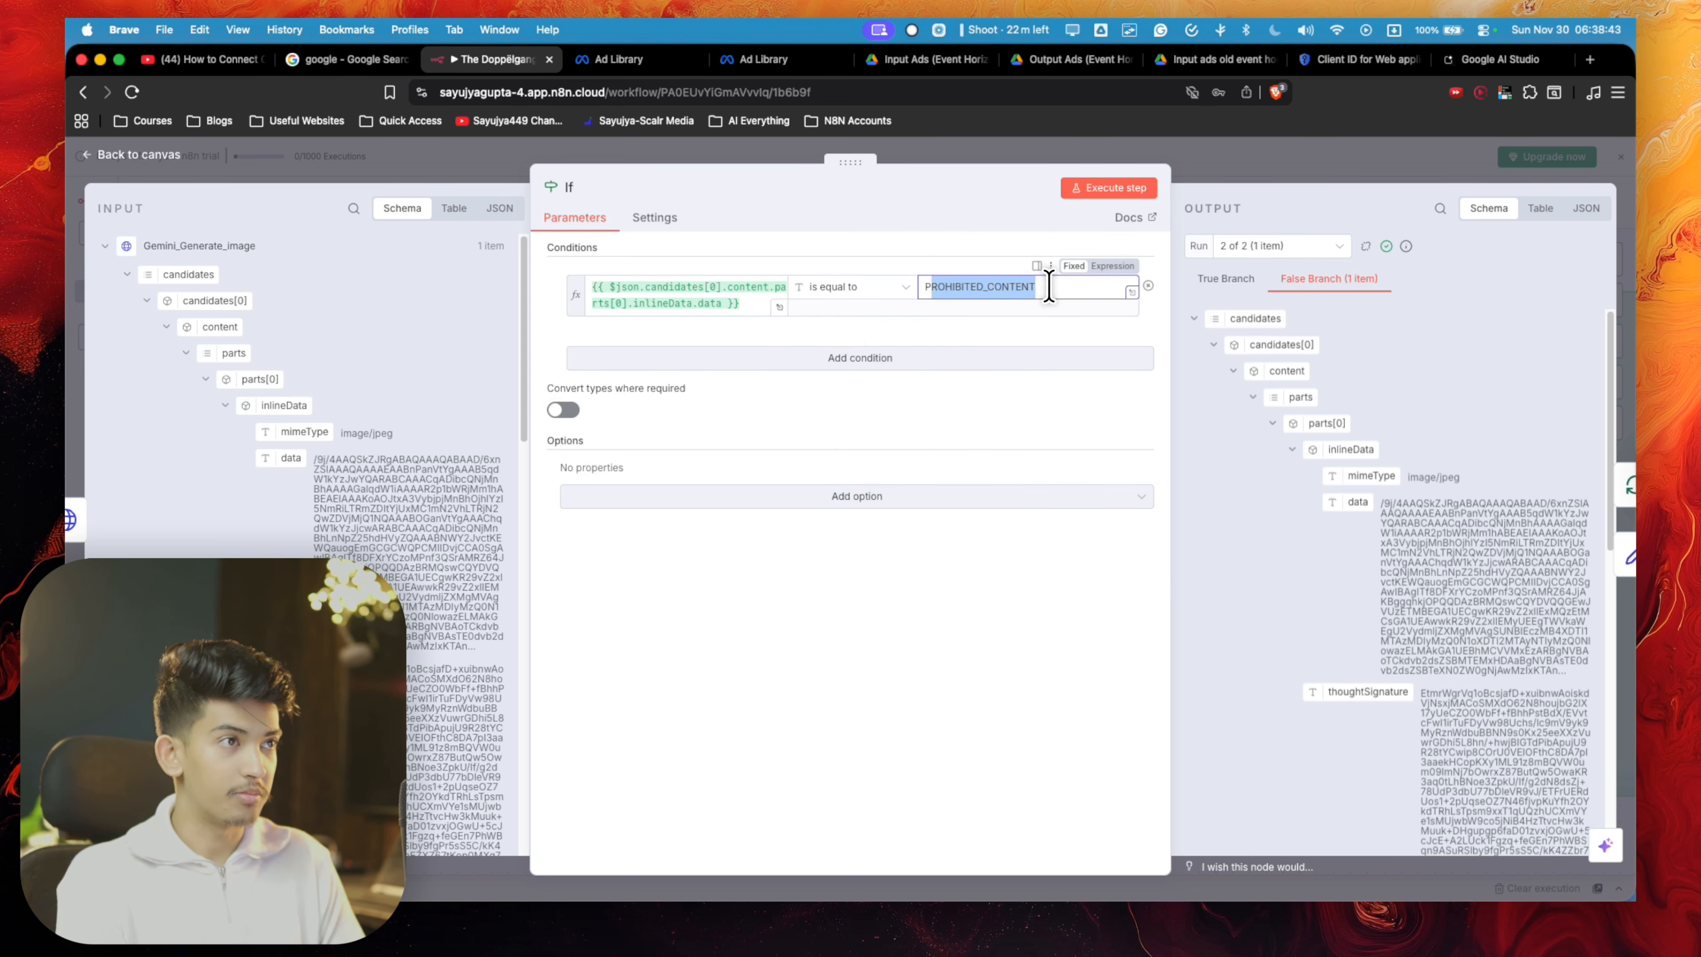
left_click_drag(1031, 287, 951, 295)
key("Escape")
- Examine the workflow's connections from the ad loop through image generation and view the Edit Fields1 node's settings
scroll(927, 526, "down", 8)
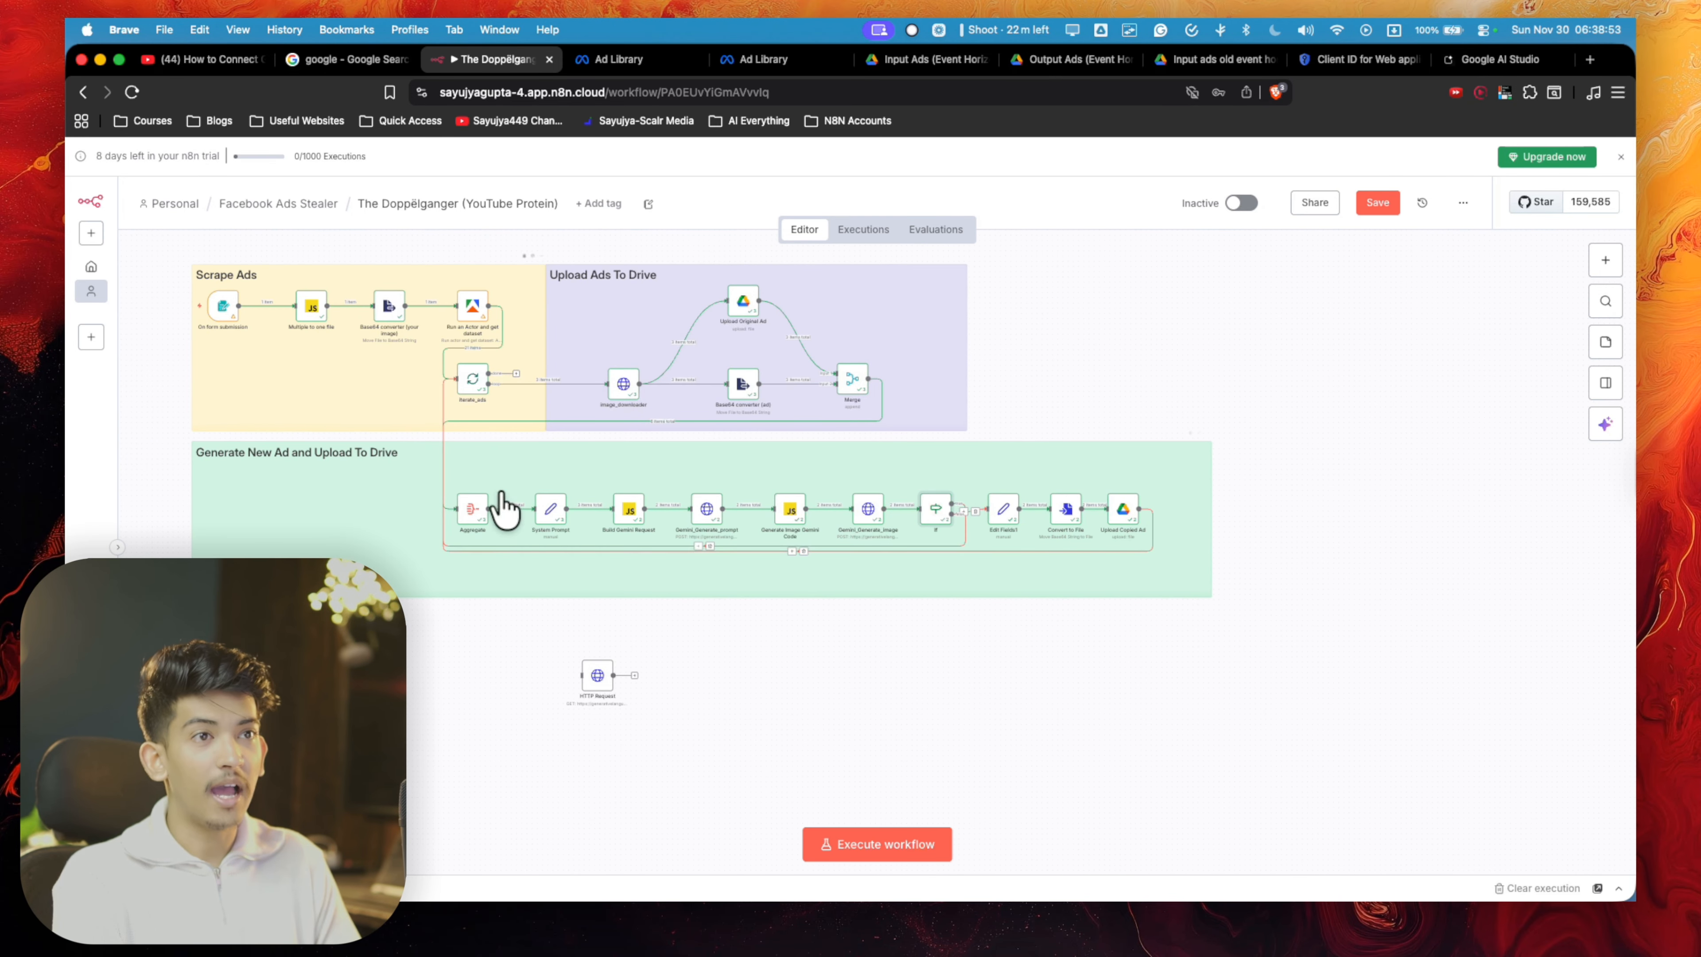
scroll(456, 385, "up", 5)
scroll(529, 389, "down", 5)
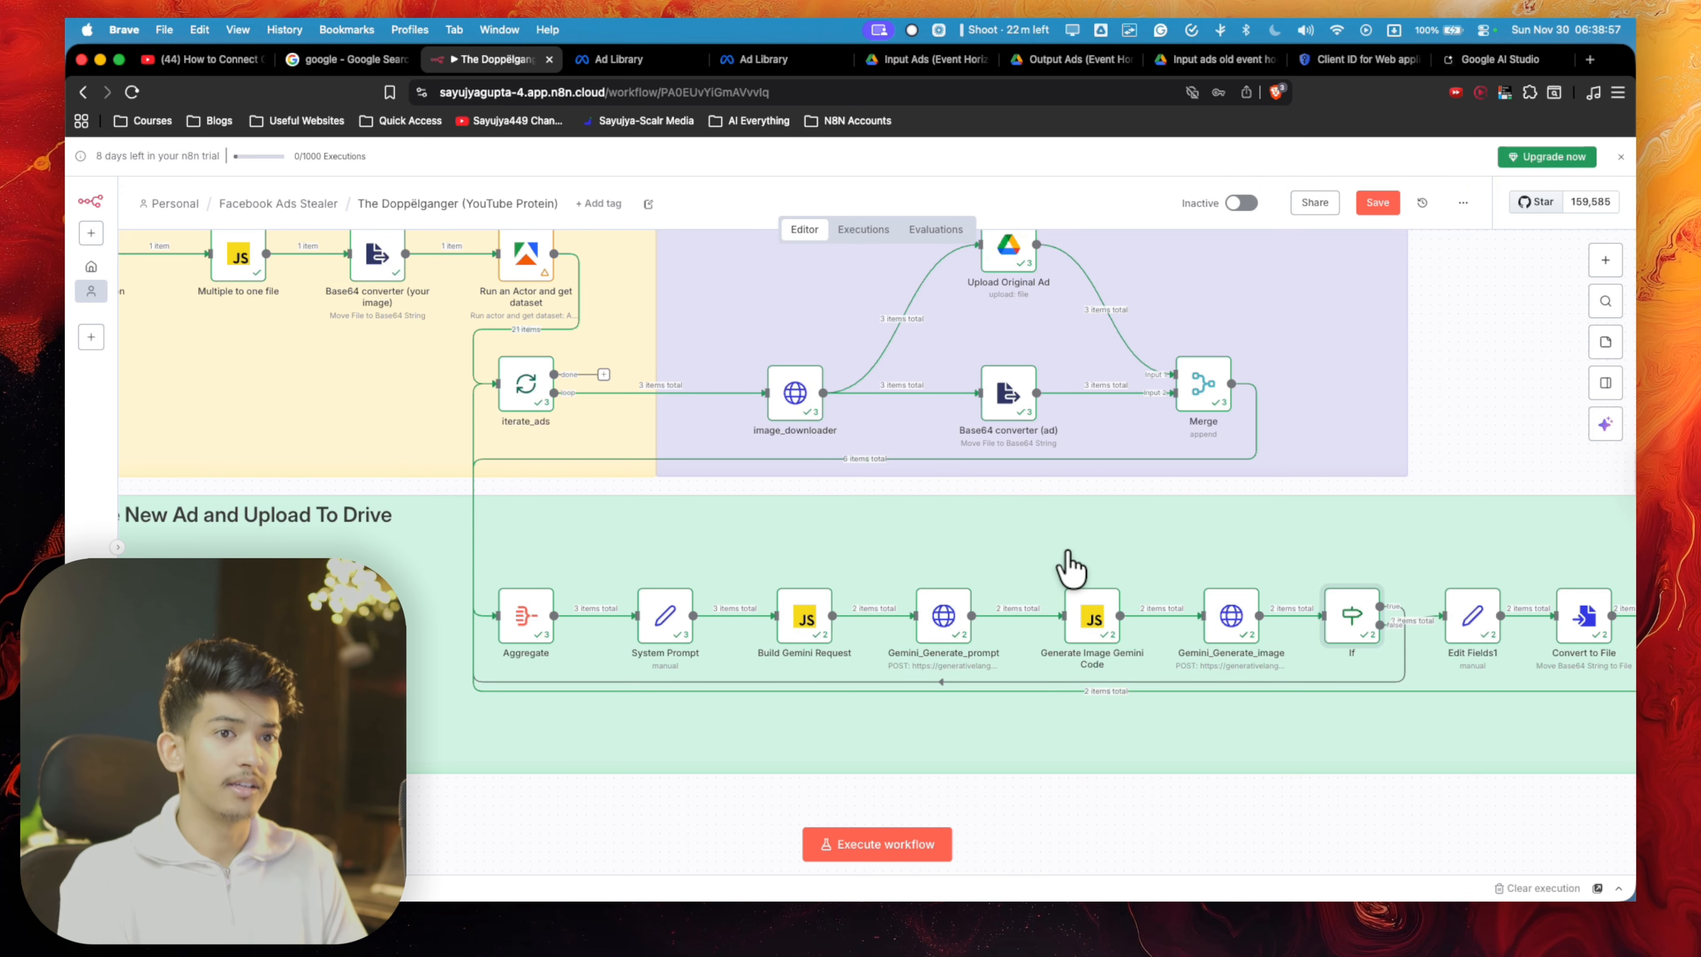
scroll(1061, 569, "right", 5)
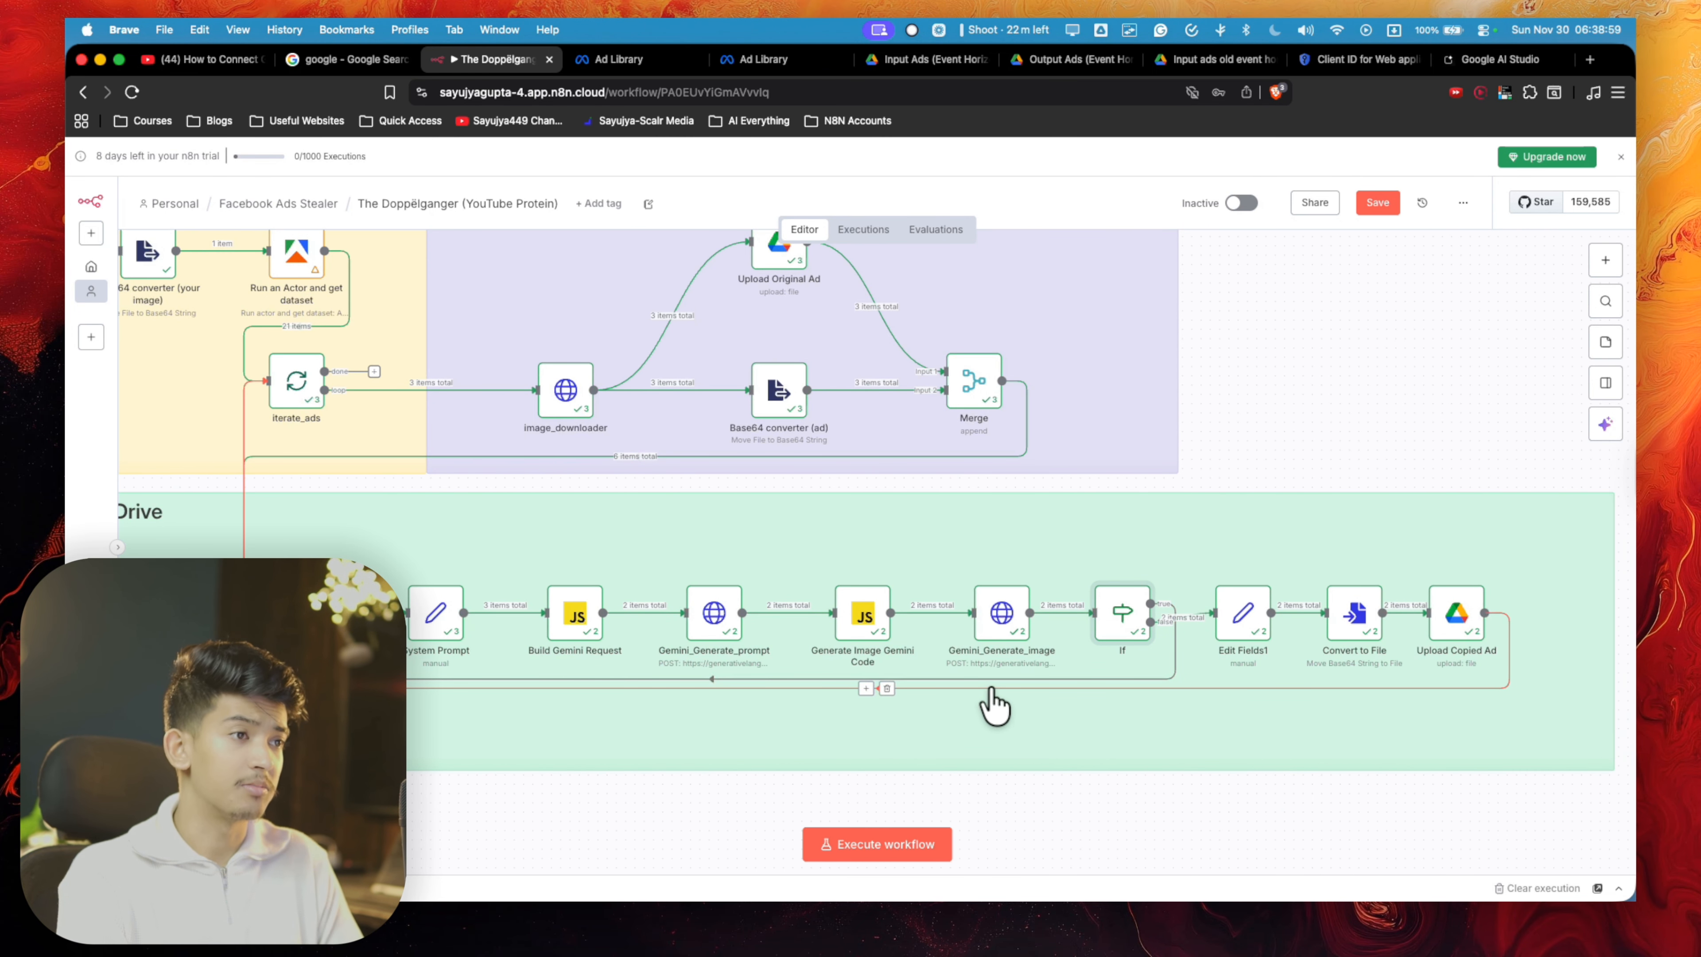
scroll(1102, 626, "up", 5)
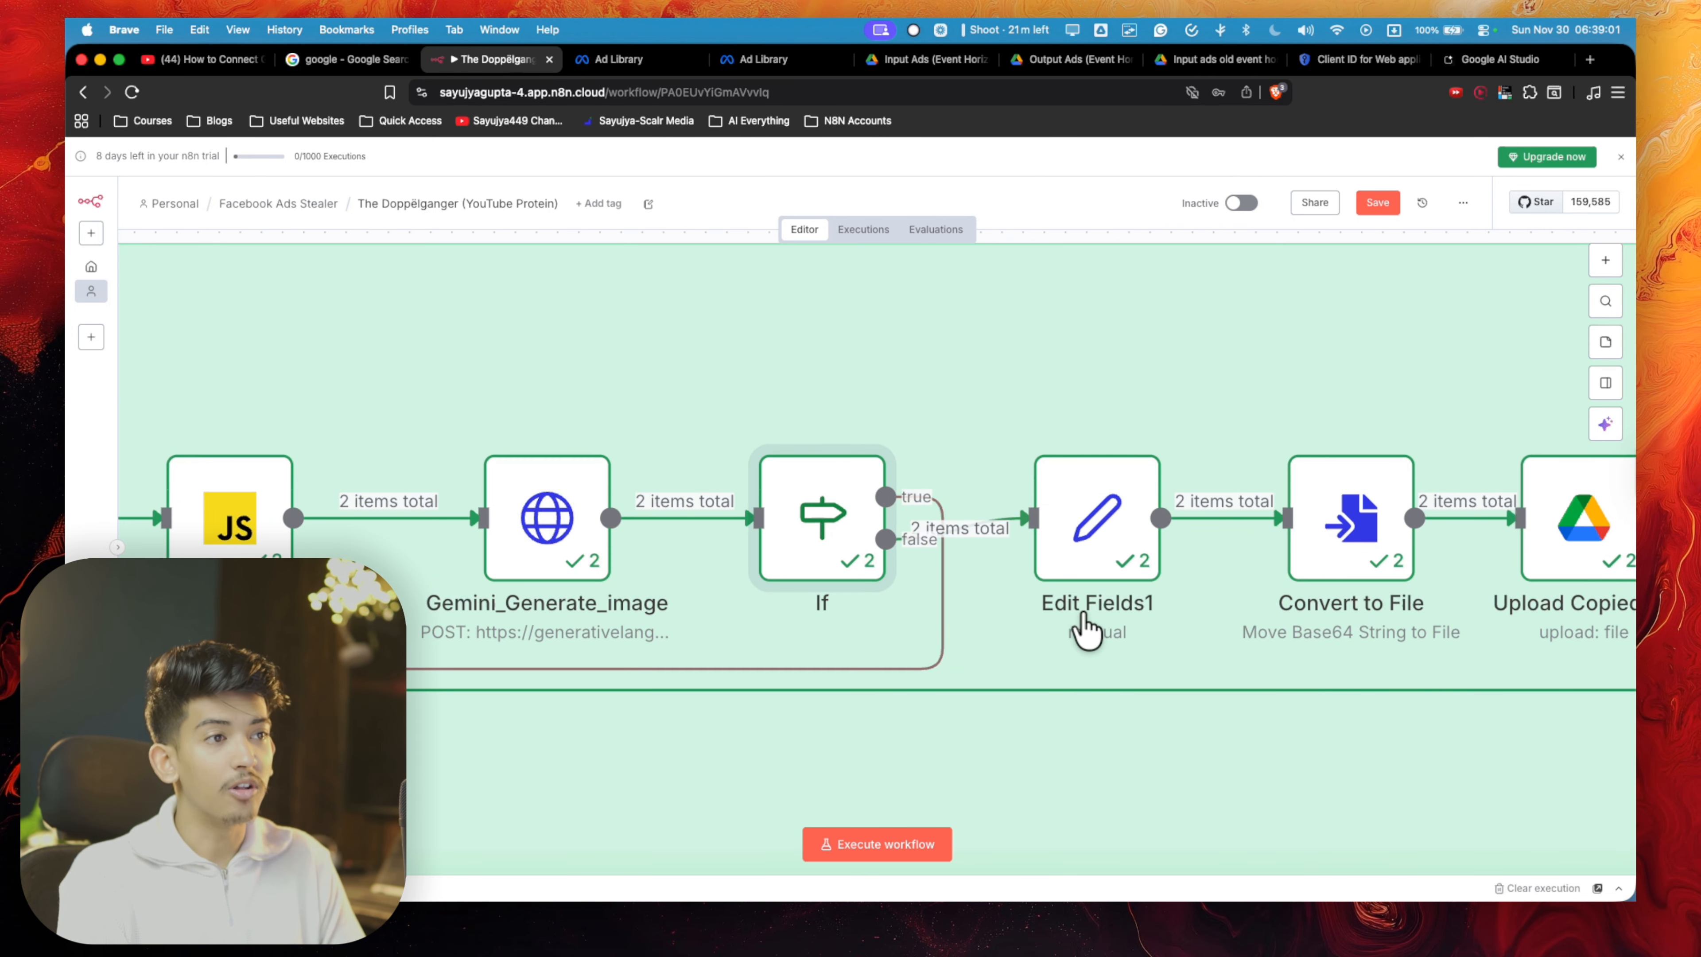
scroll(1138, 526, "right", 5)
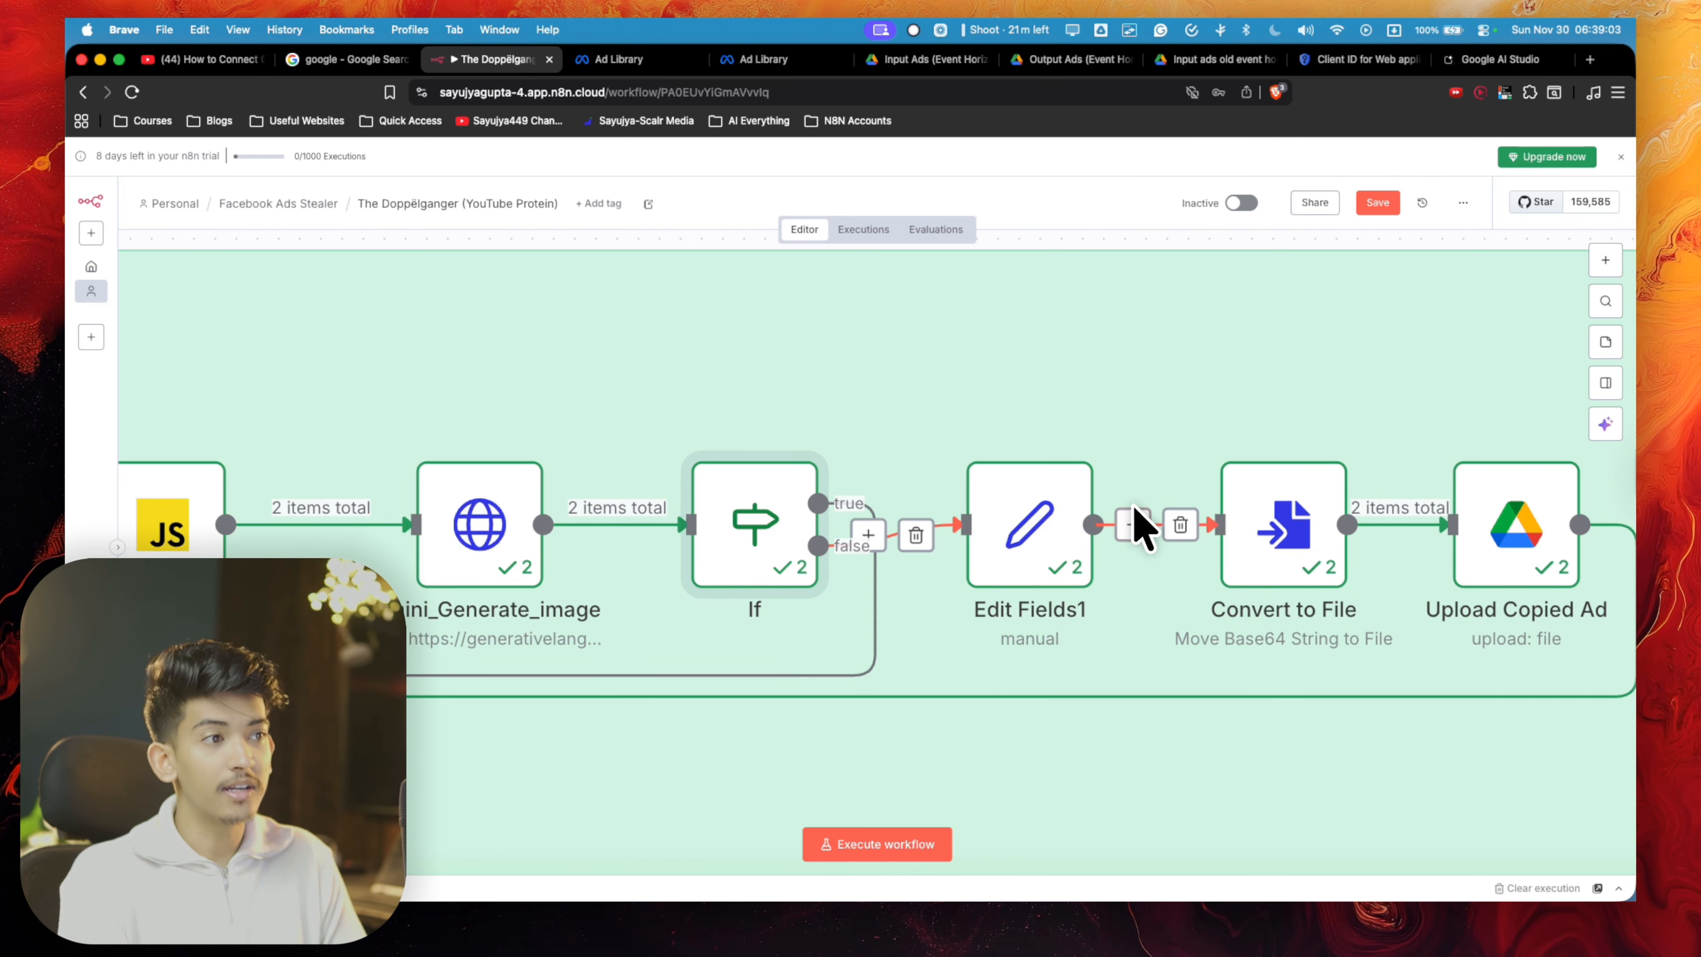
scroll(971, 563, "down", 5)
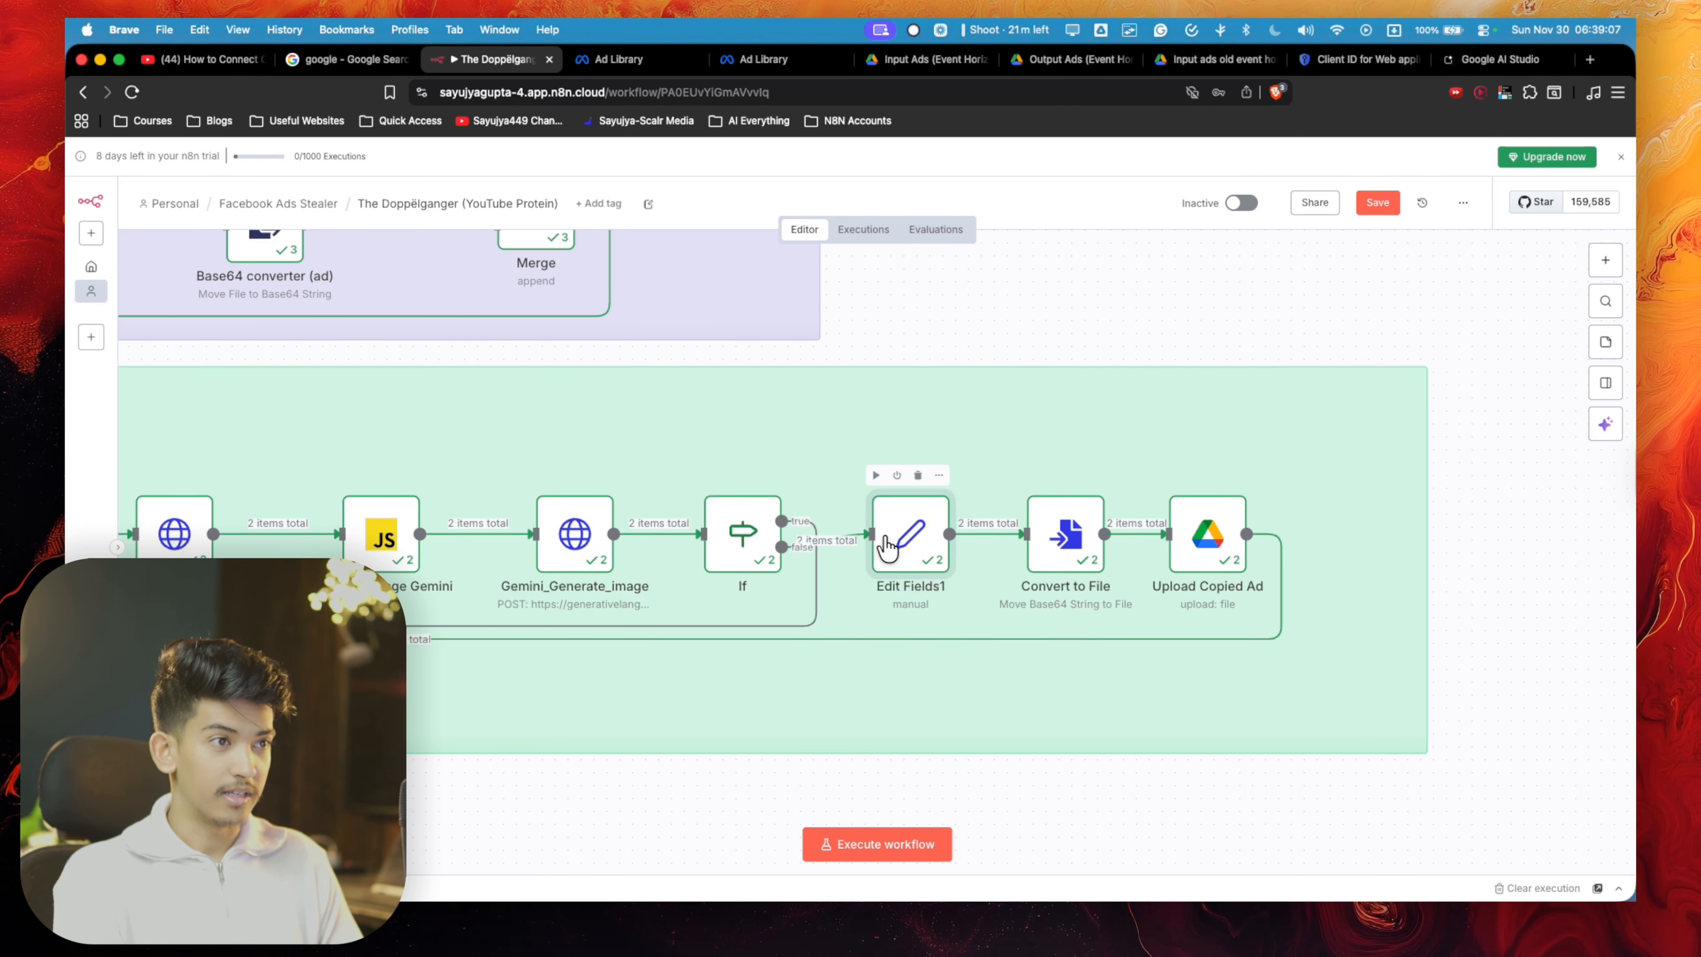
double_click(909, 536)
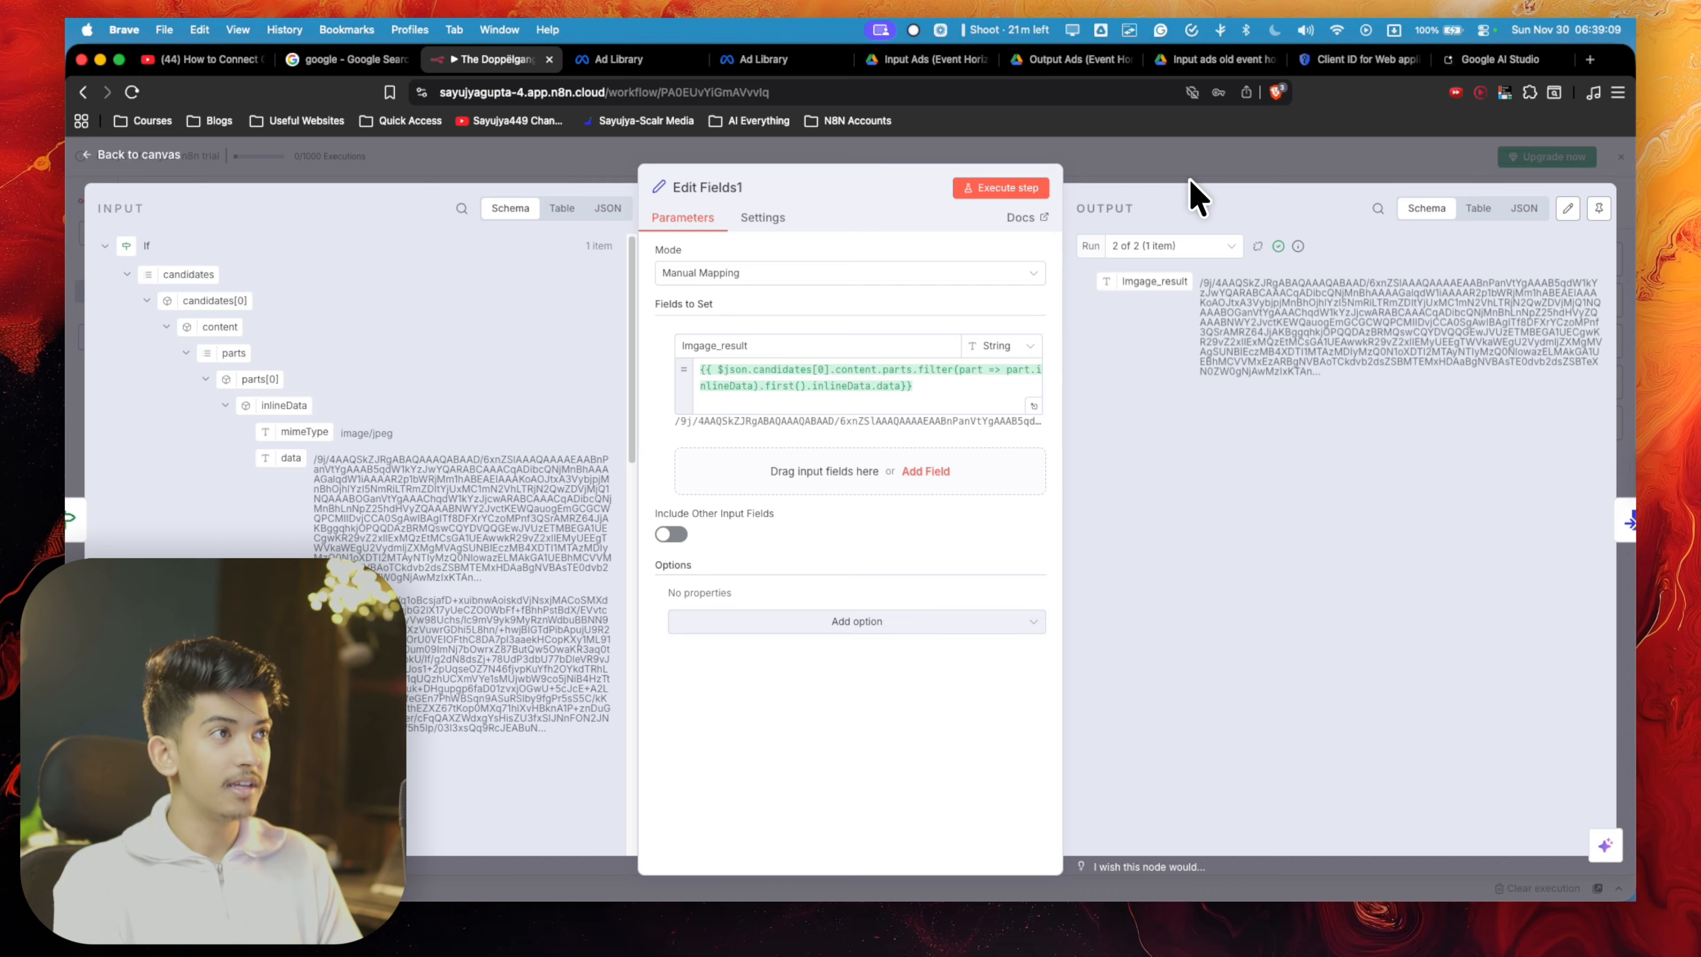
left_click(1189, 178)
- Search the node library for "edit" to show the Edit Fields node, then close the library
left_click(1606, 265)
type("je")
key("BackSpace")
key("BackSpace")
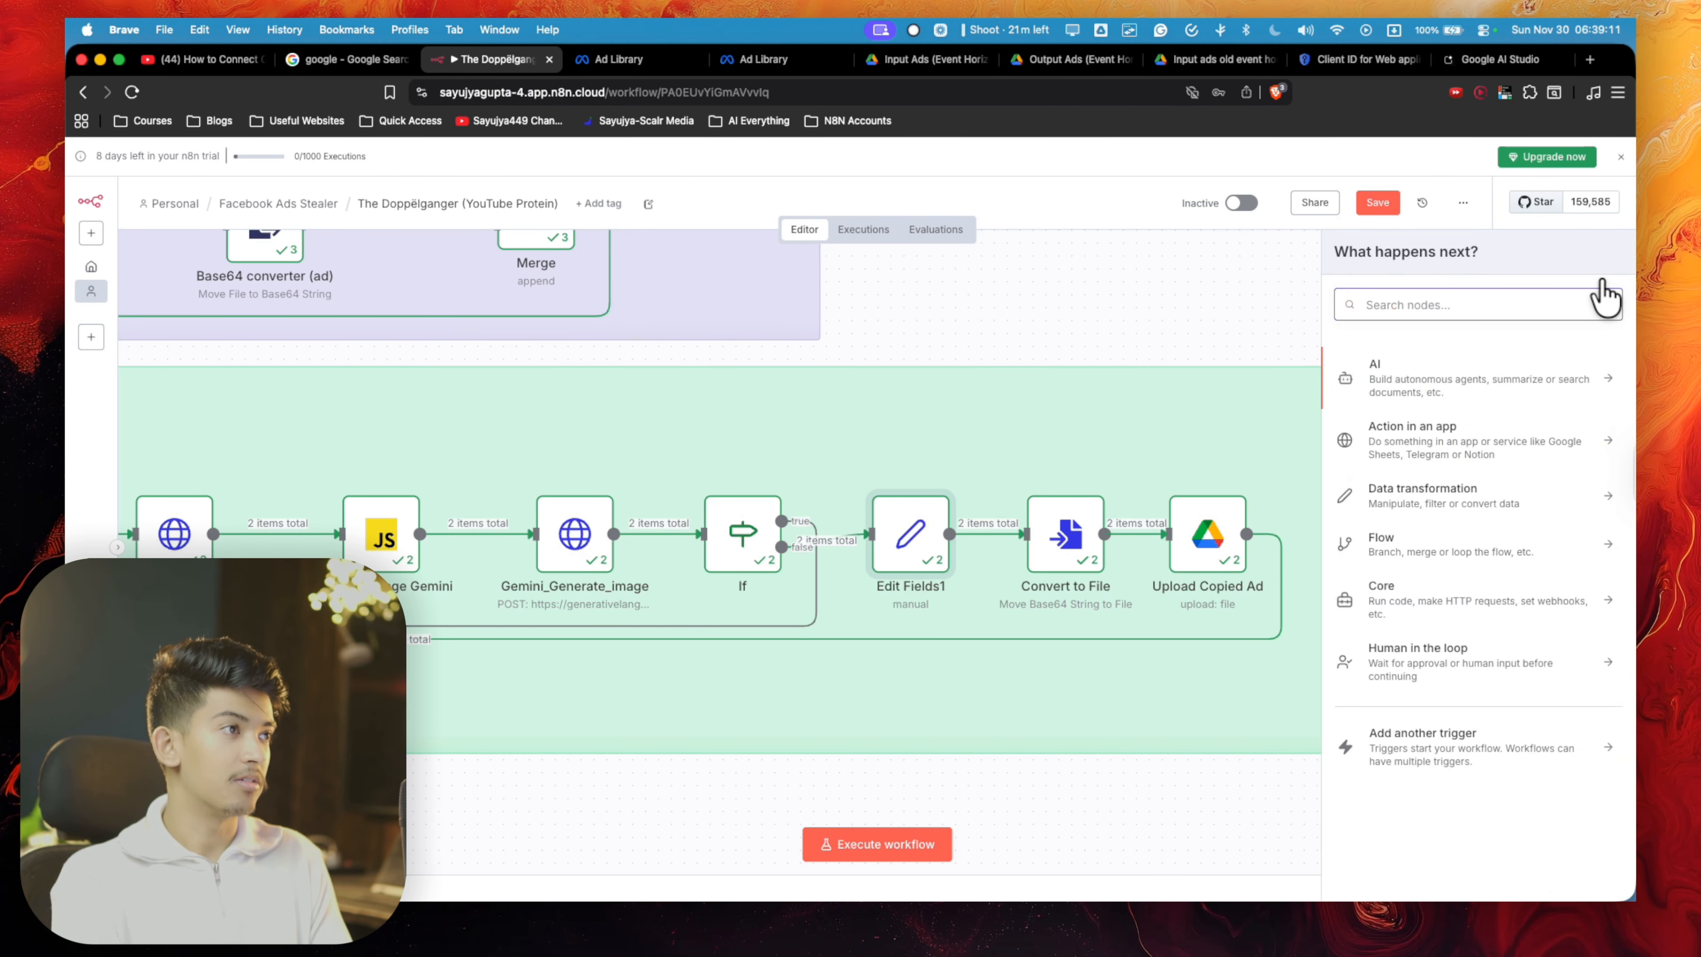
type("edit")
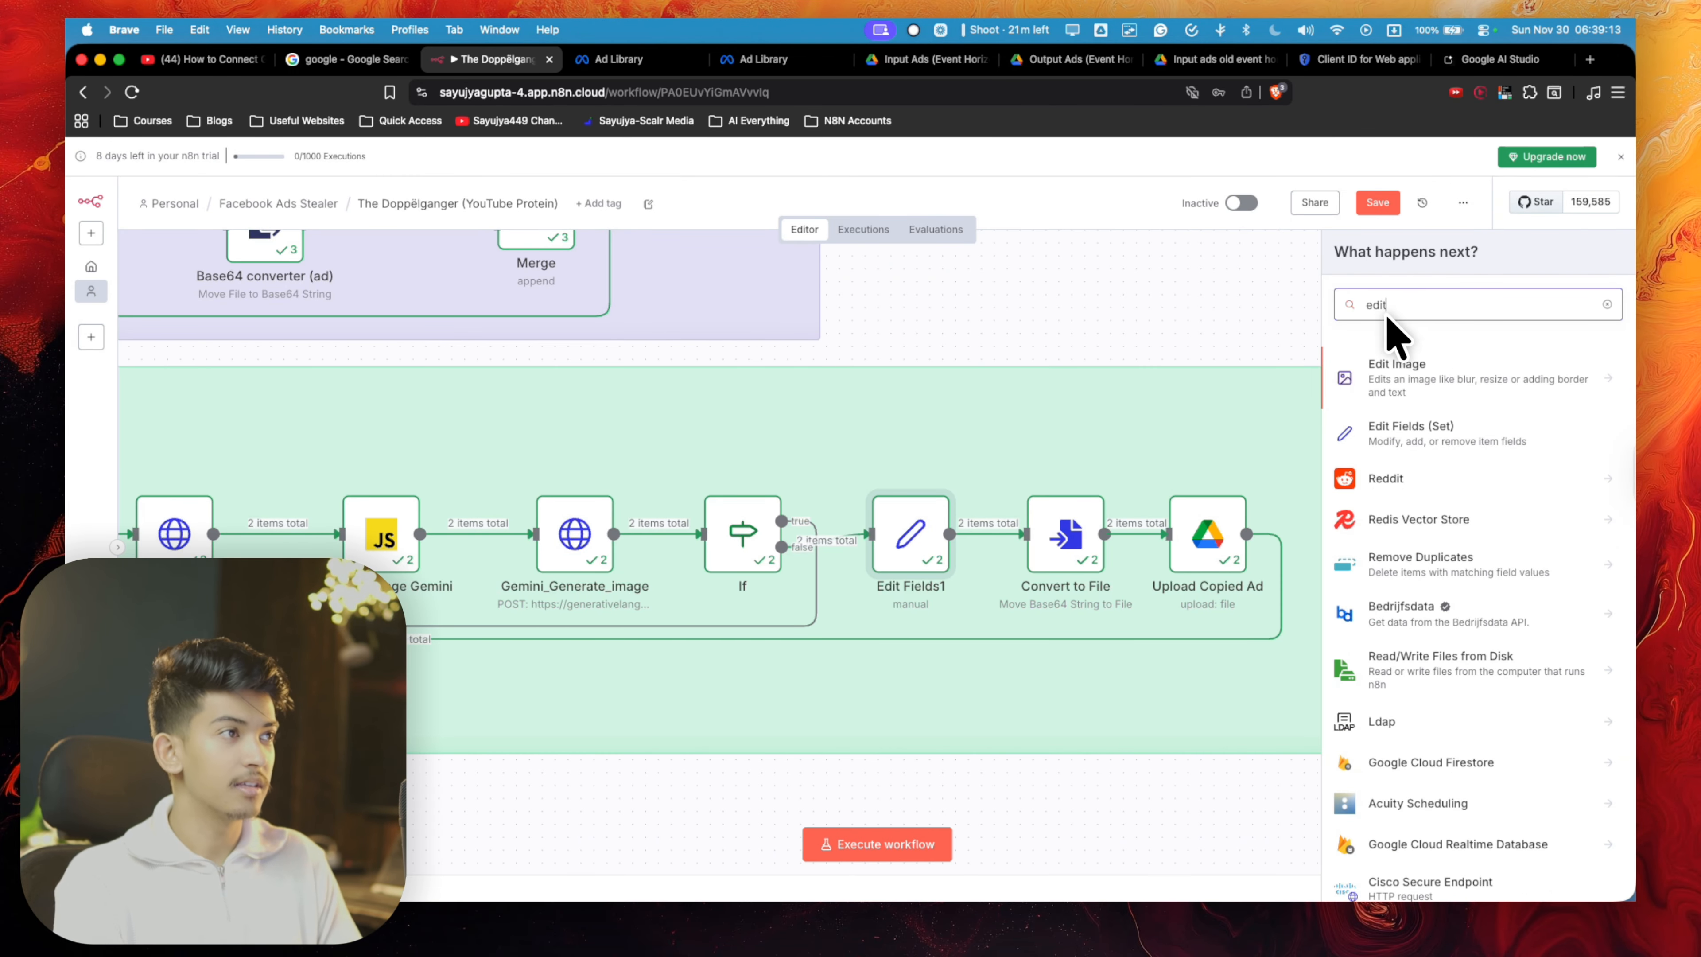
left_click(1607, 305)
left_click(1212, 332)
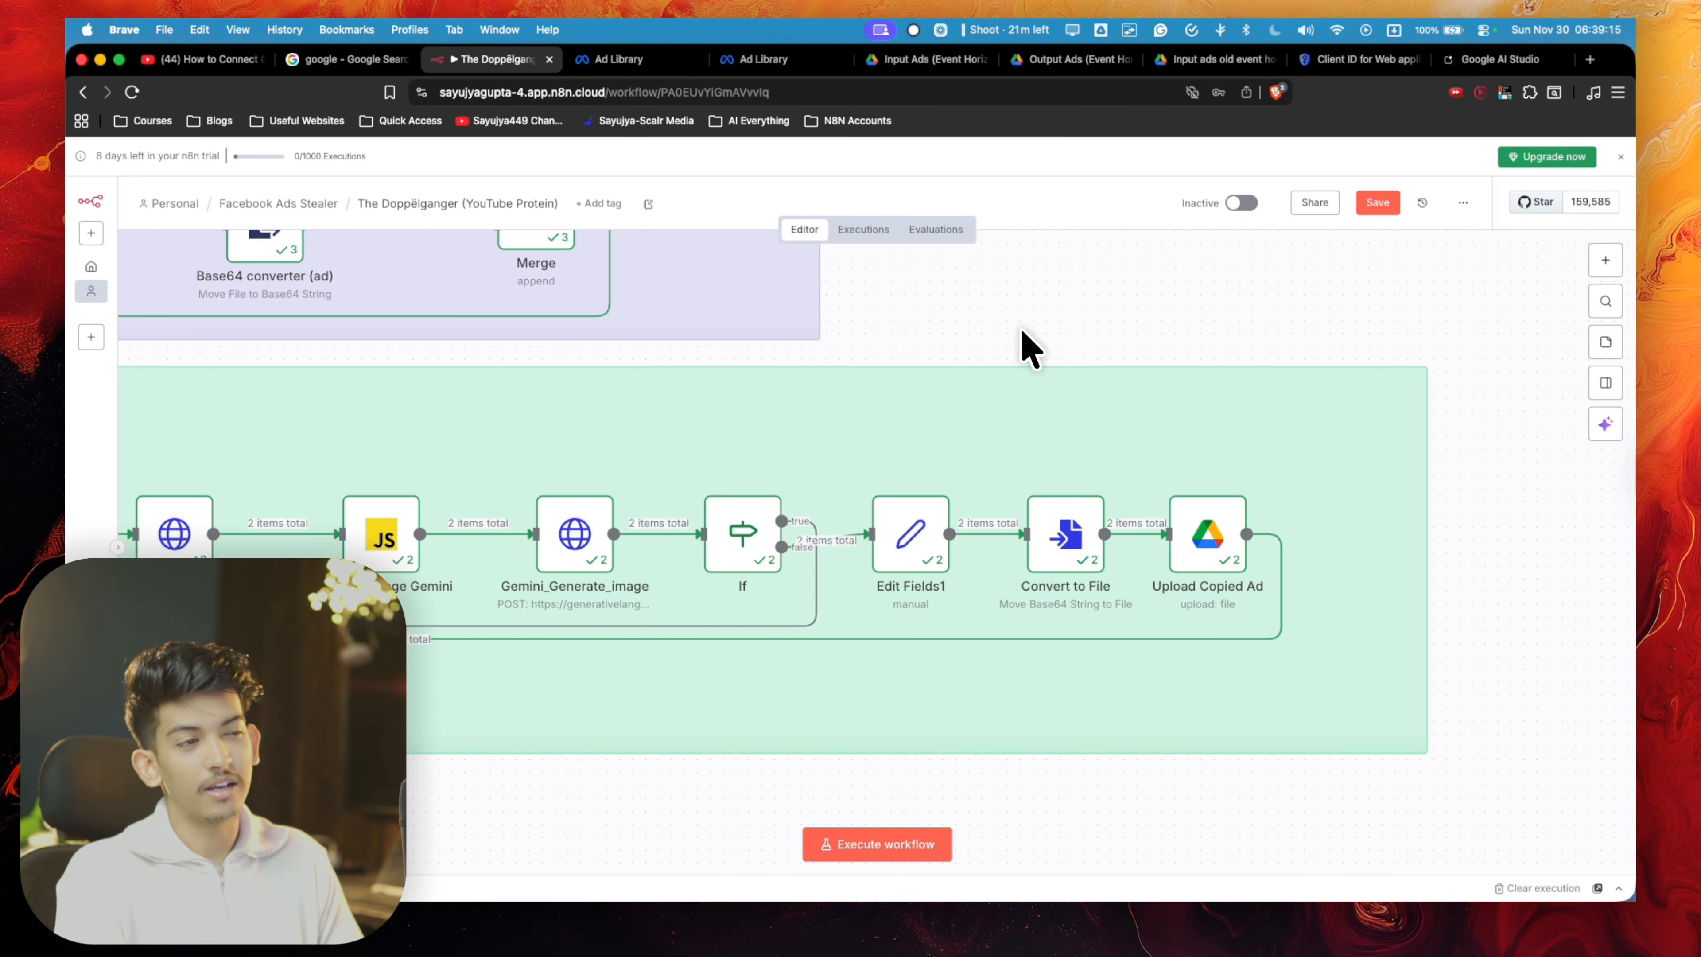
- Review the Imgage_result field's expression and output in the Edit Fields1 node
double_click(912, 516)
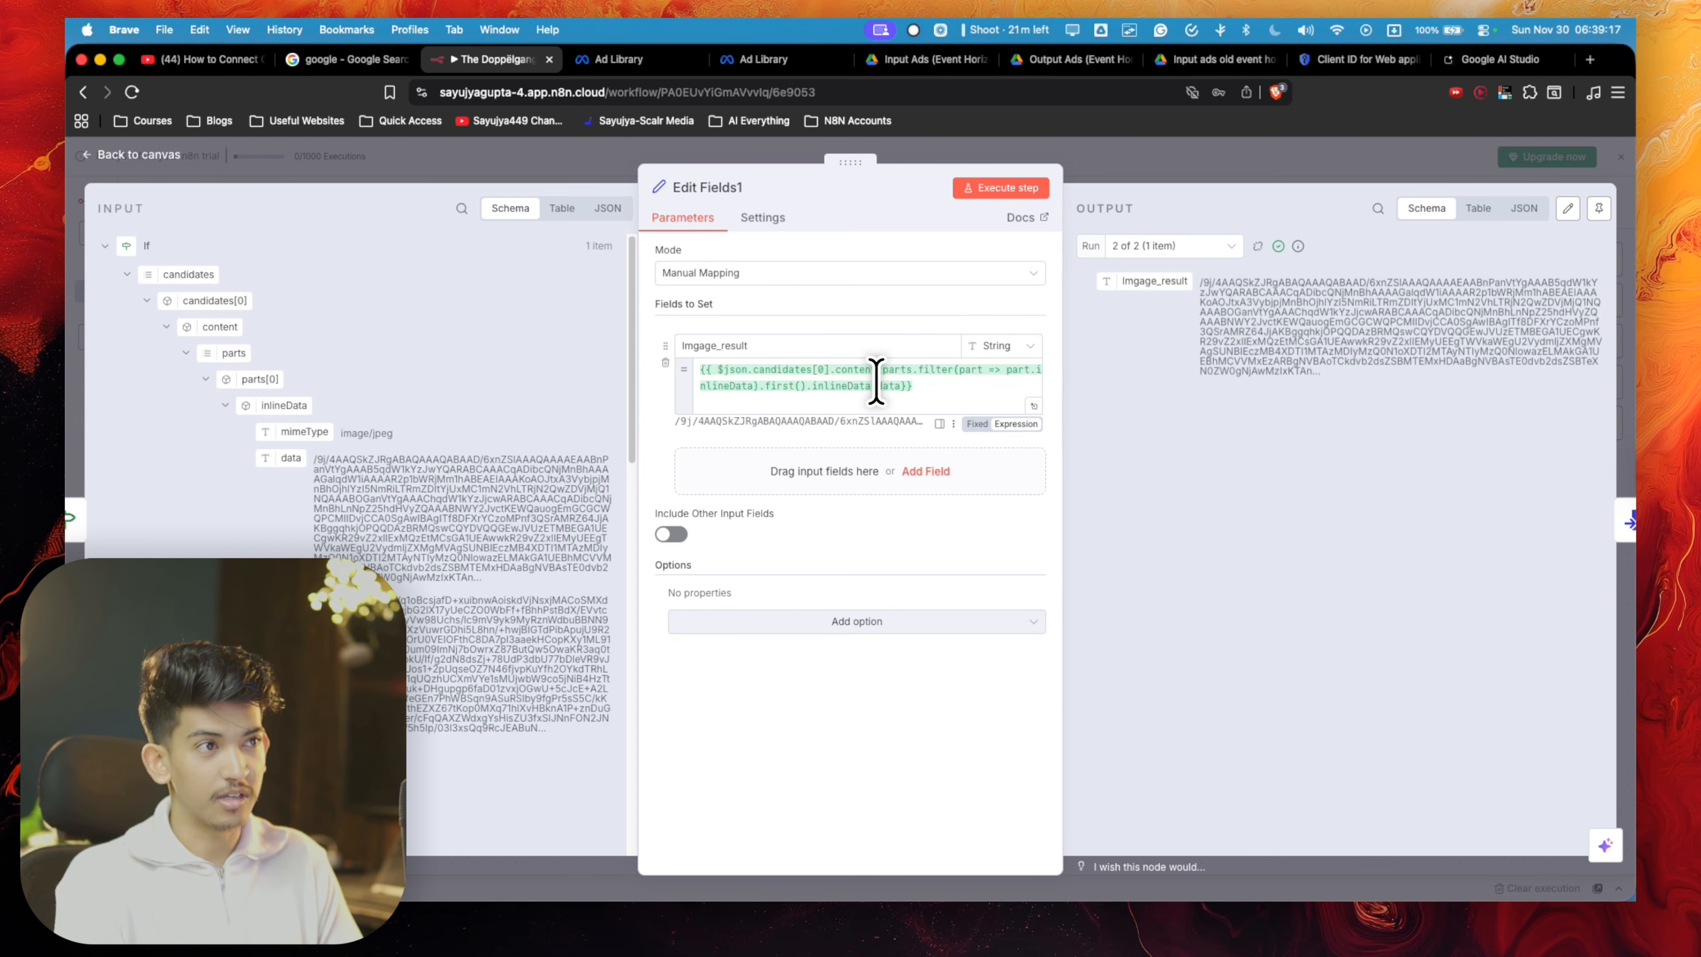
left_click(809, 392)
left_click(1035, 406)
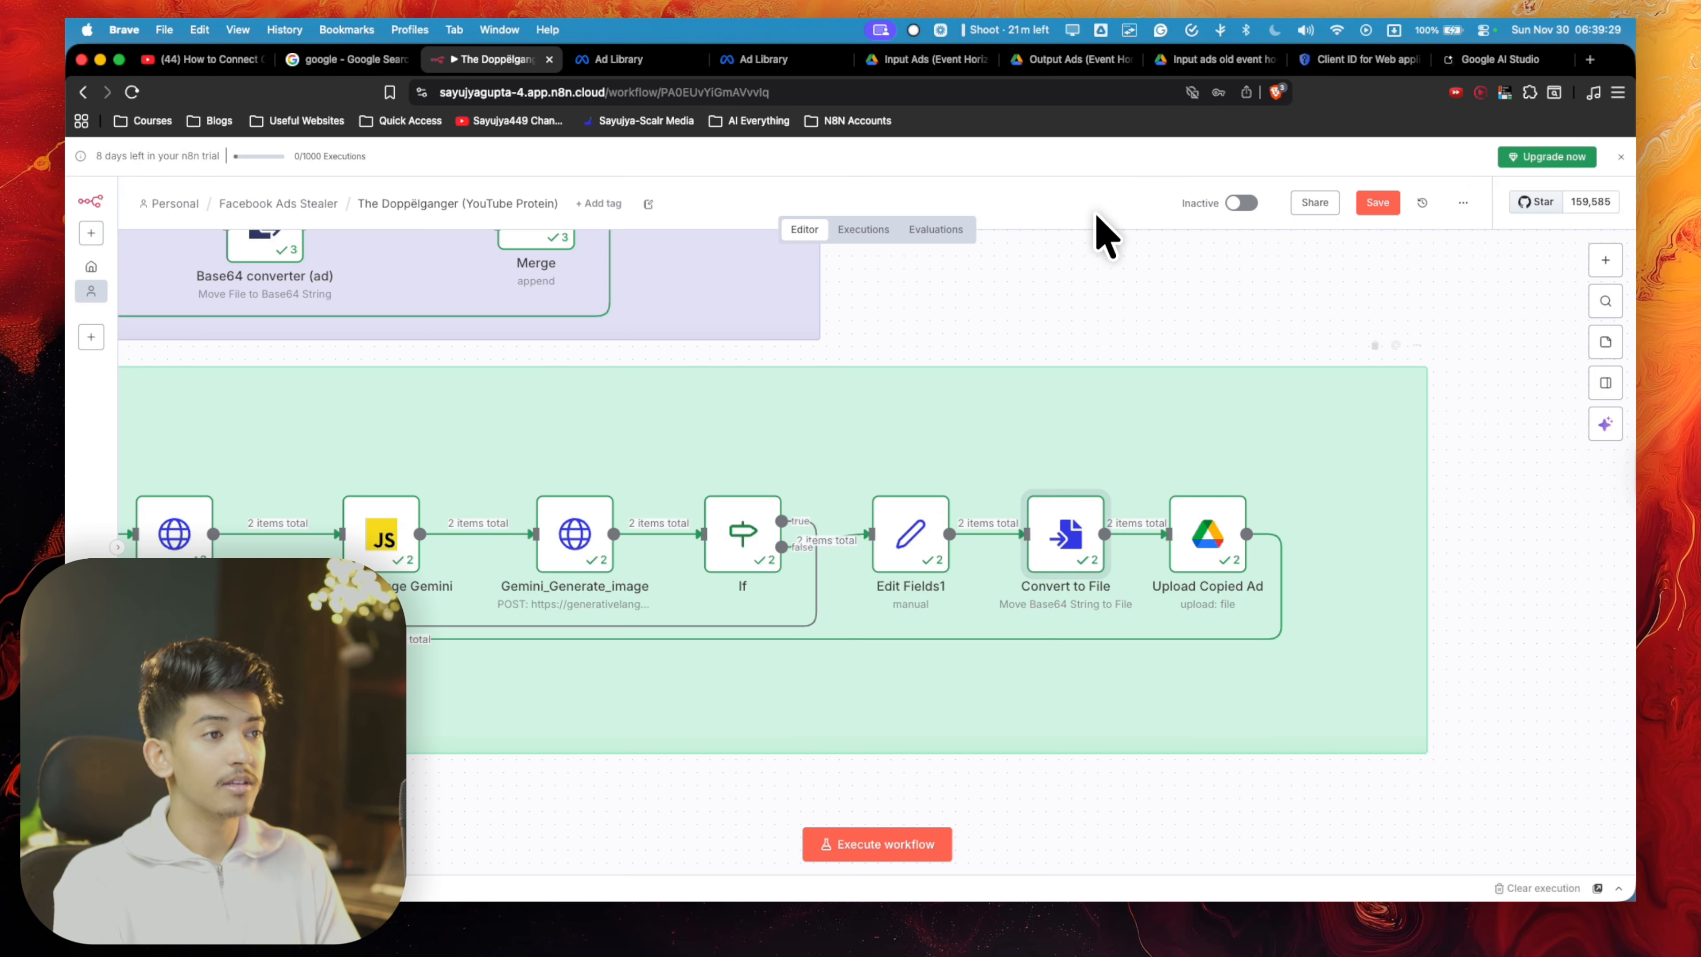
double_click(913, 549)
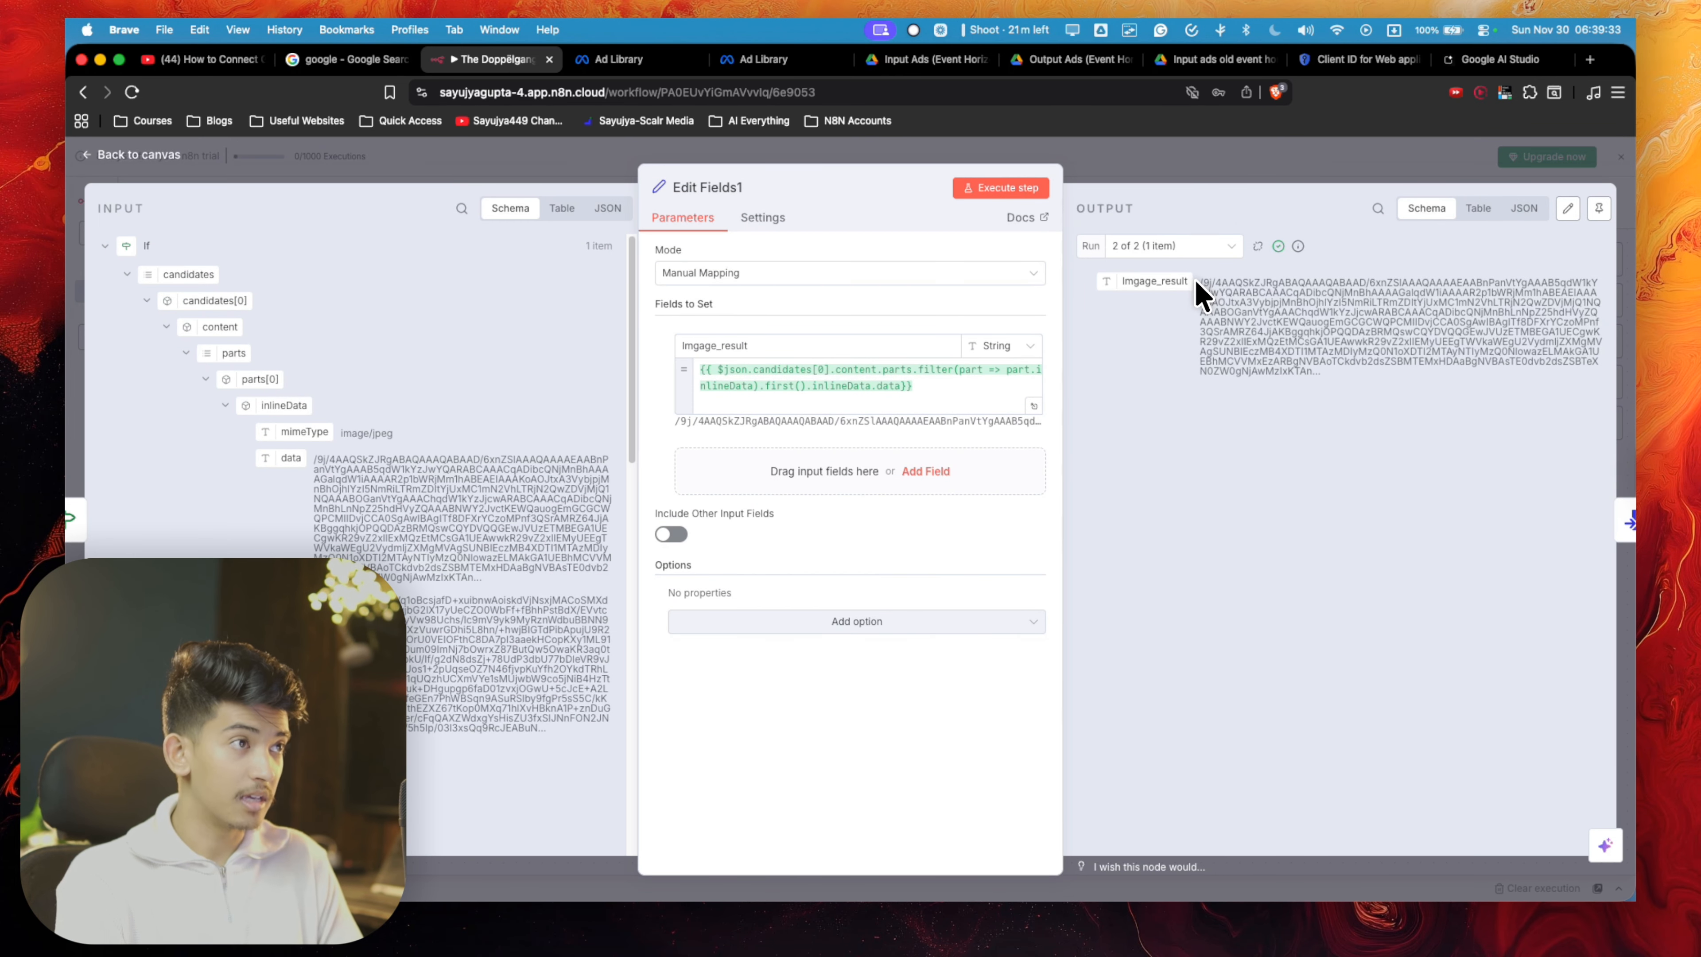
left_click_drag(1199, 283, 1333, 373)
left_click(1455, 169)
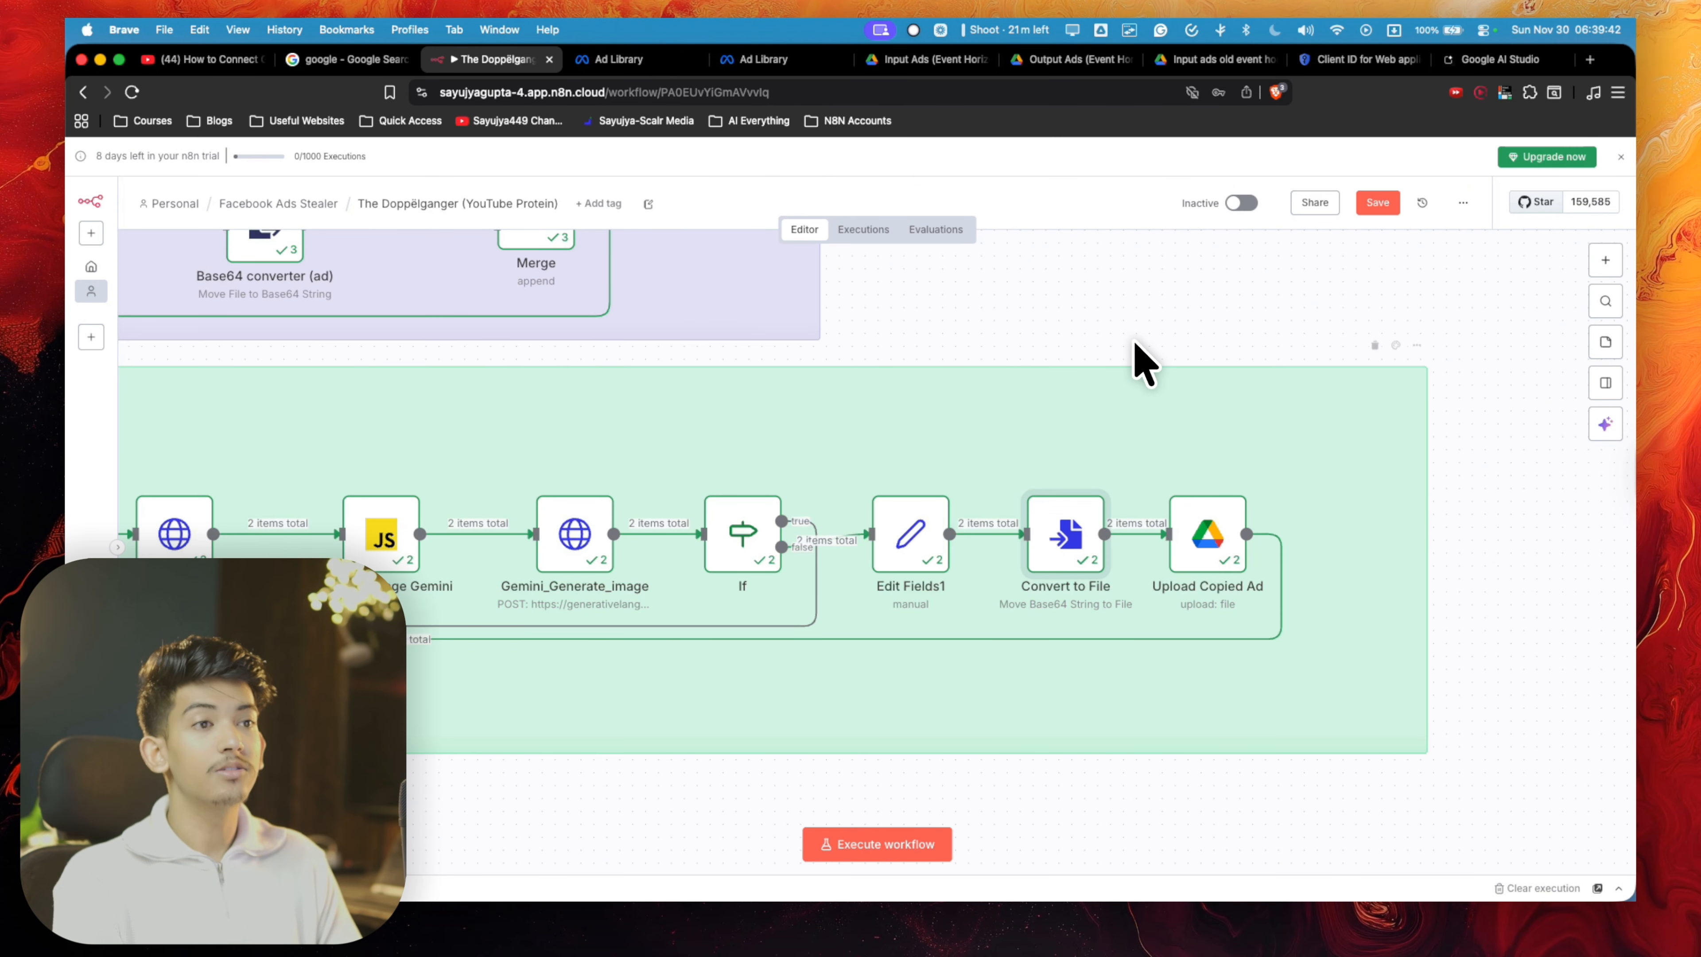
- Review the Convert to File node's Move Base64 String to File settings and its Imgage_result input
double_click(1055, 553)
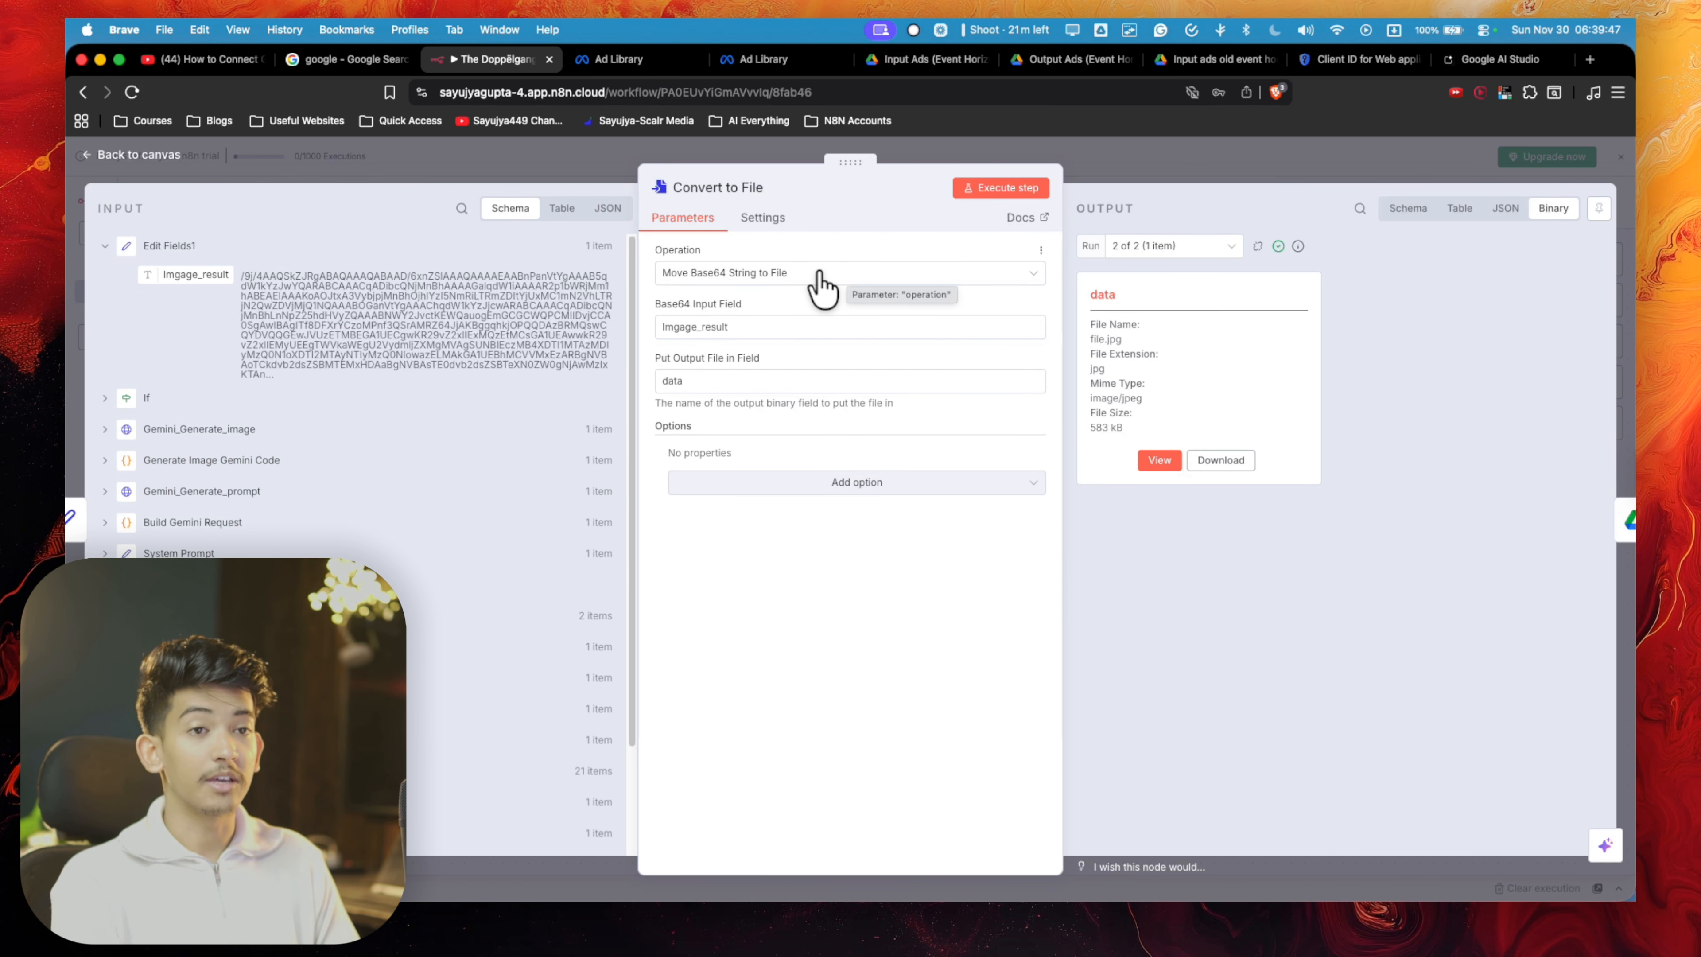
triple_click(472, 276)
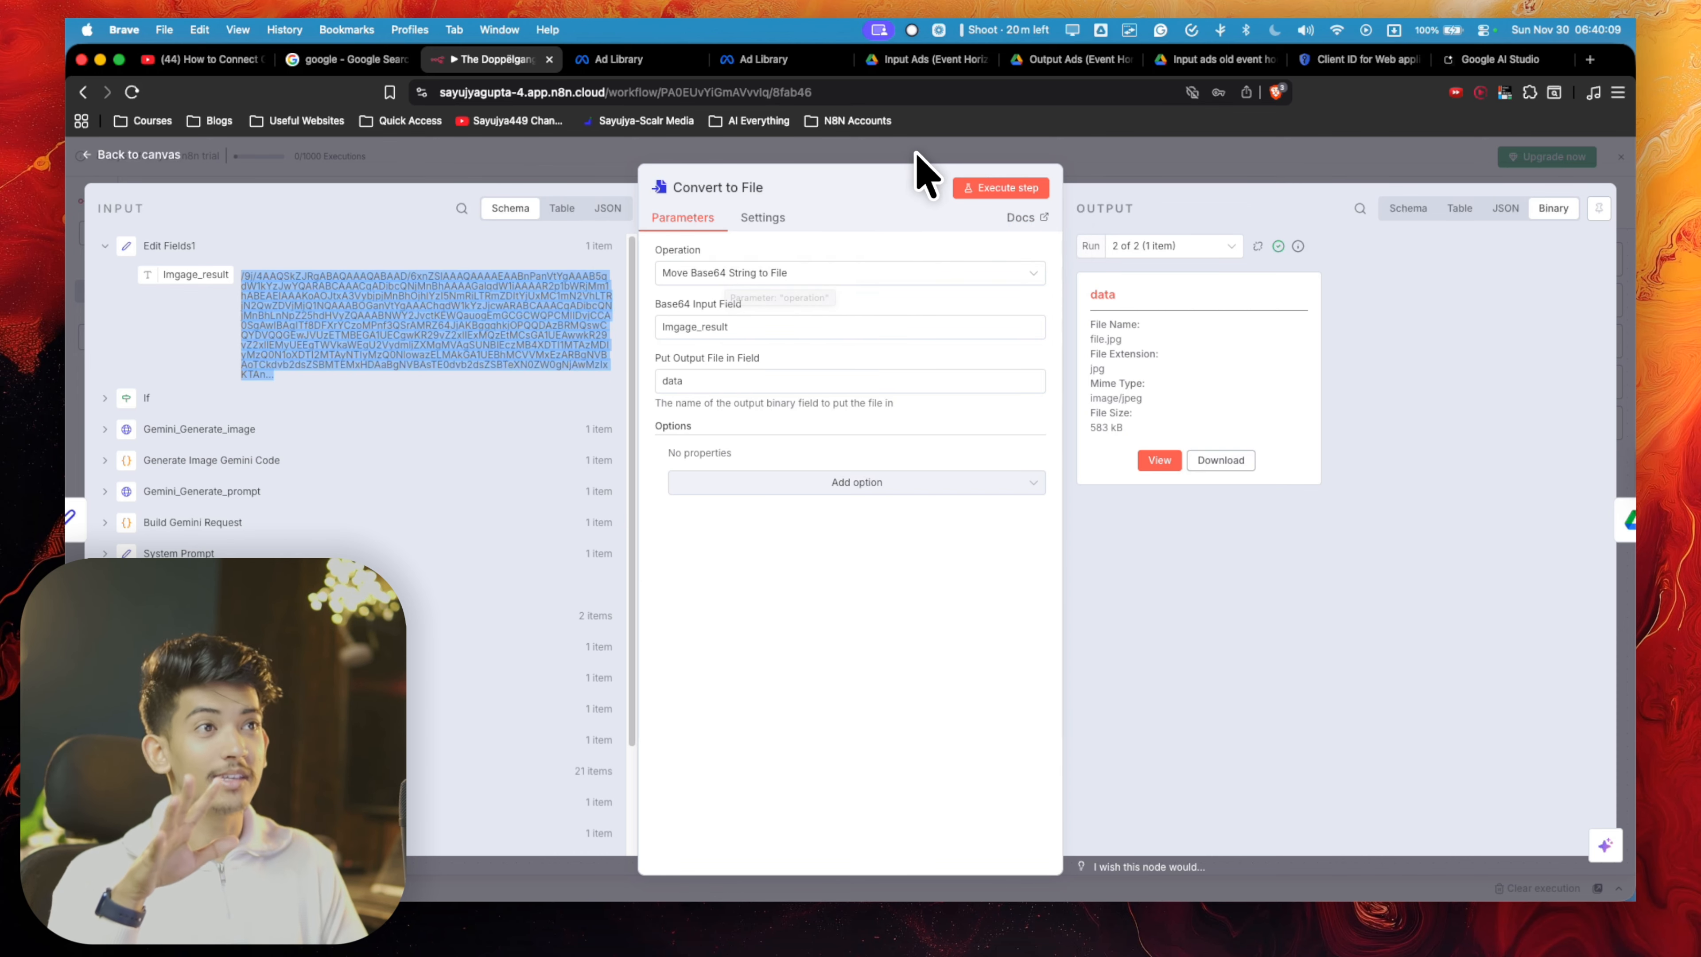
left_click(1088, 181)
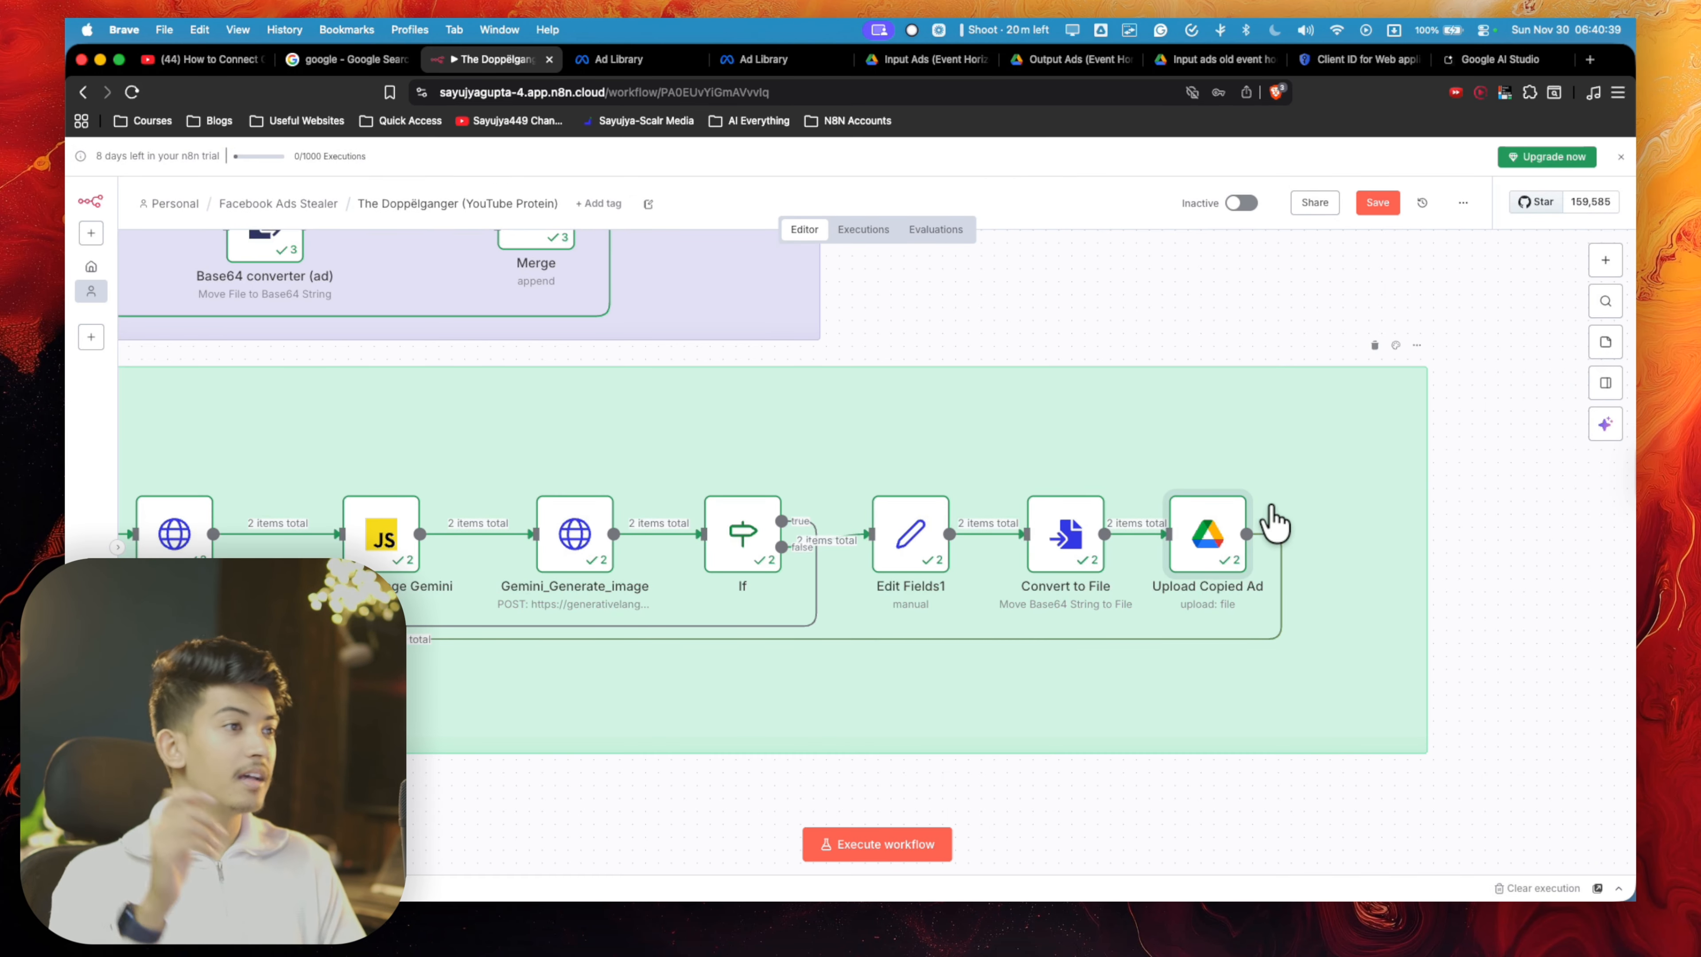
- Search the node library for "drive" and add a Google Drive Upload file node after Upload Copied Ad
scroll(1338, 520, "down", 1)
scroll(1338, 520, "down", 2)
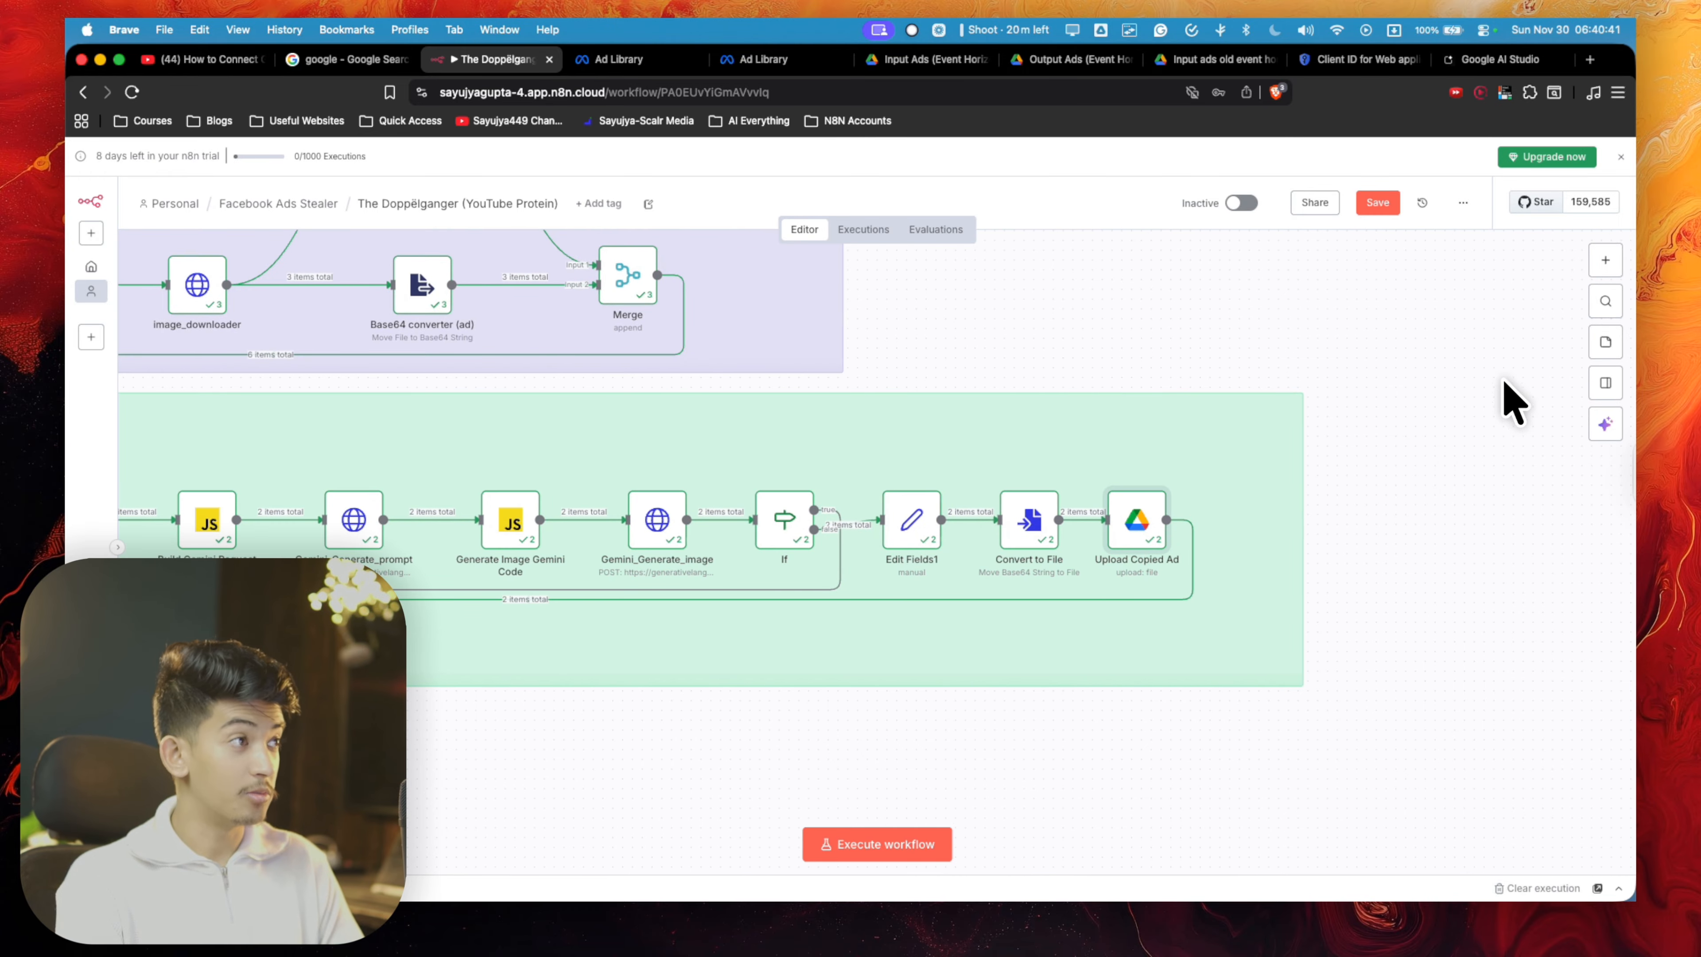
left_click(1610, 263)
type("upl")
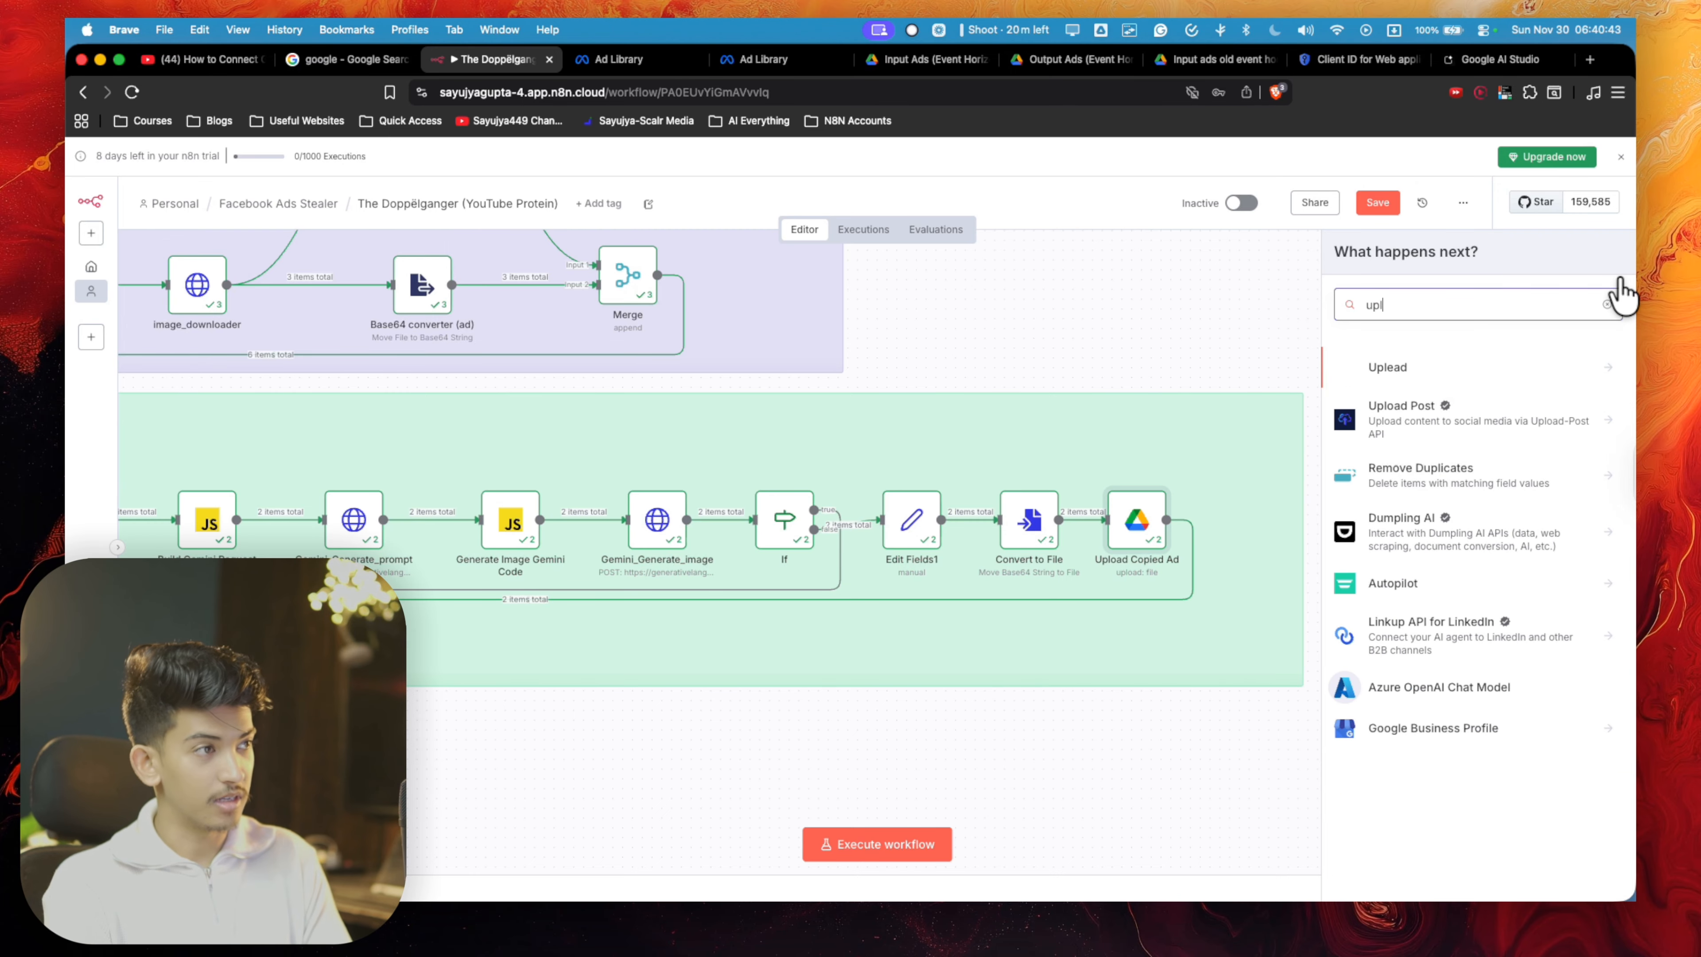
type("oad")
key("BackSpace")
key("BackSpace")
key("BackSpace")
key("BackSpace")
key("BackSpace")
key("BackSpace")
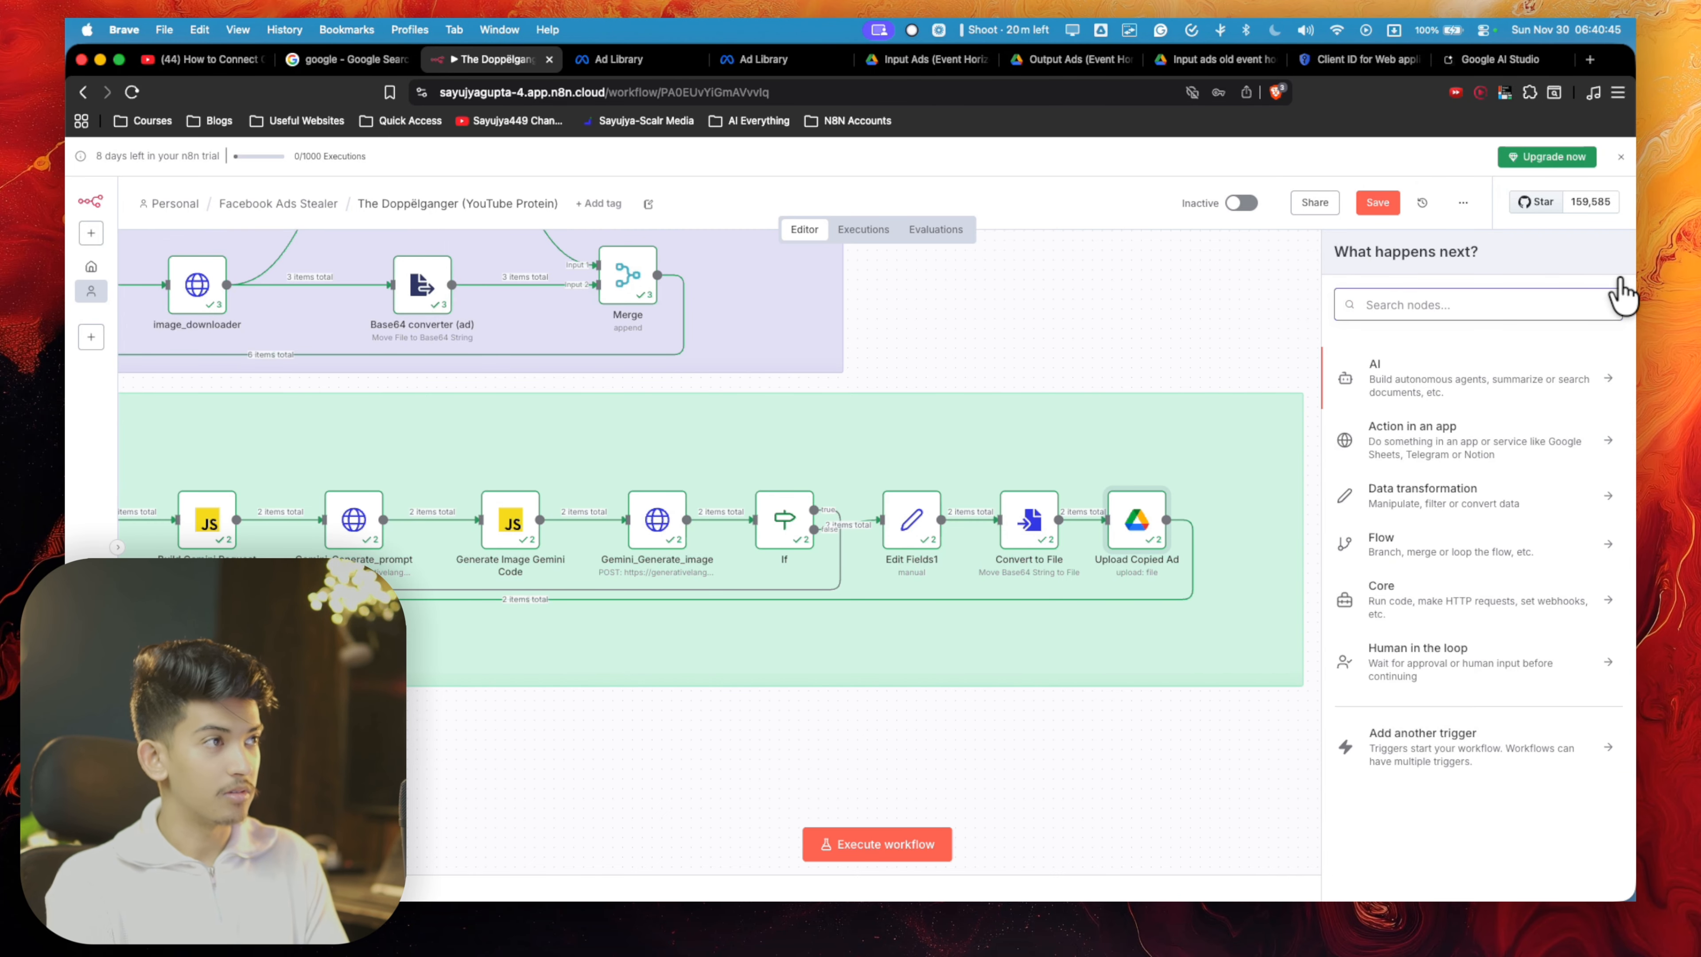
type("drive")
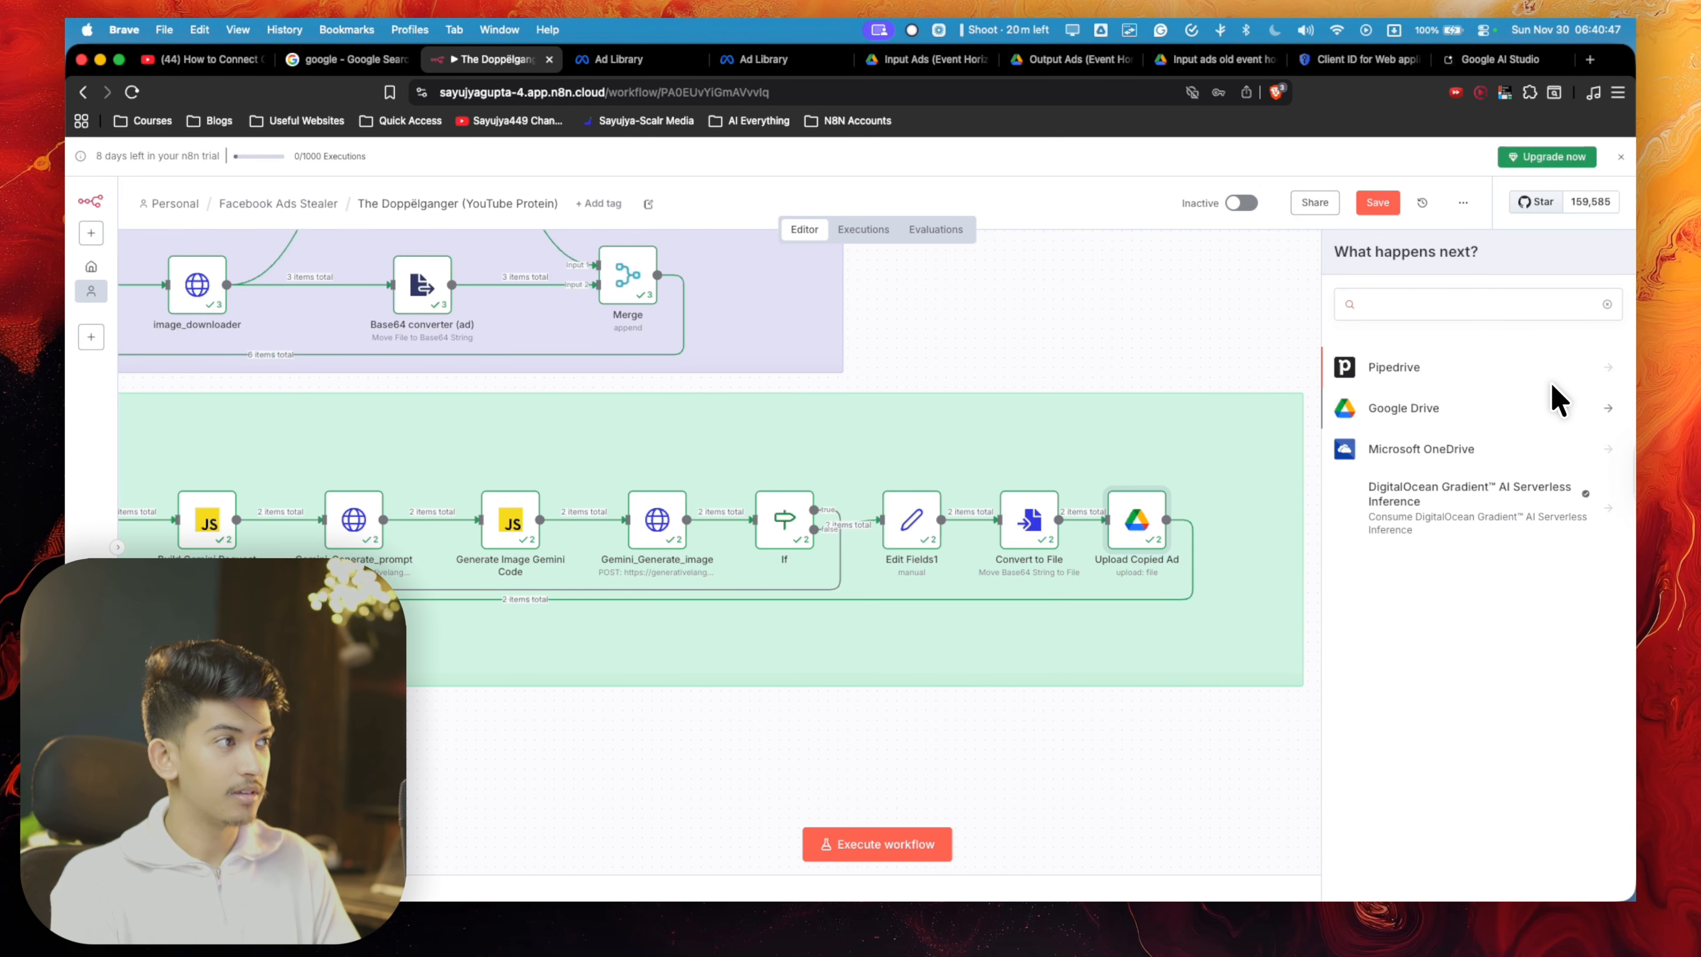
left_click(1540, 406)
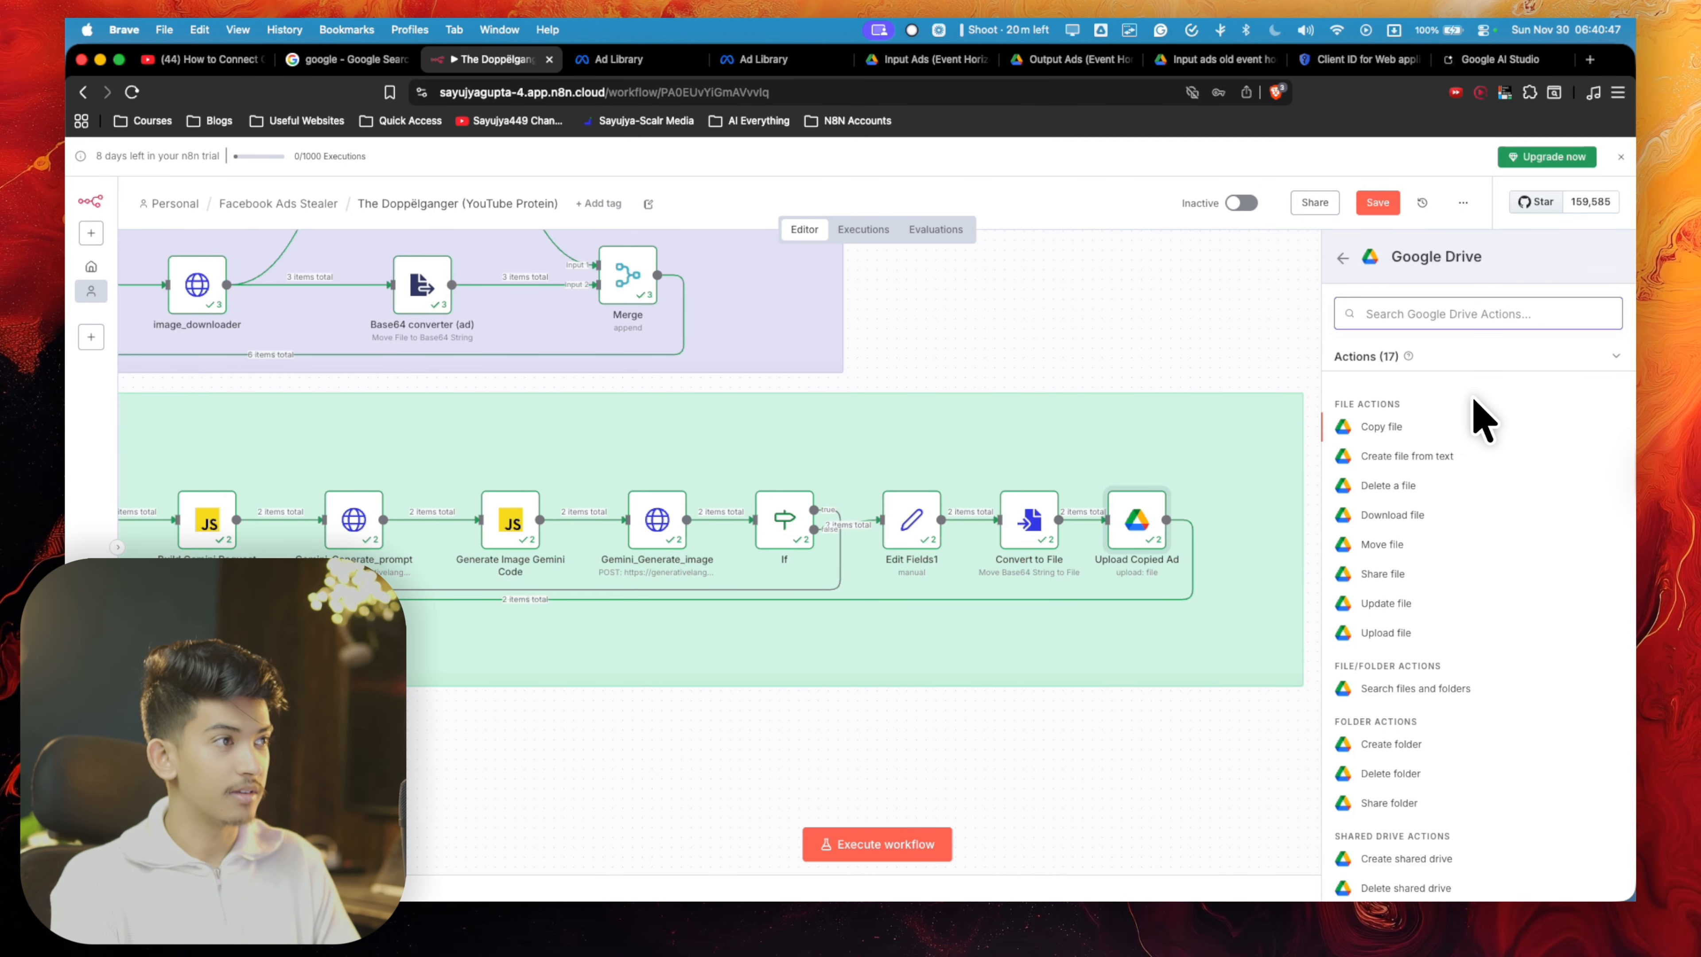
left_click(1363, 629)
- Use the Google Drive account 2 credential for the new Upload file node and enter "Stolen ad #" as its file name
left_click(873, 270)
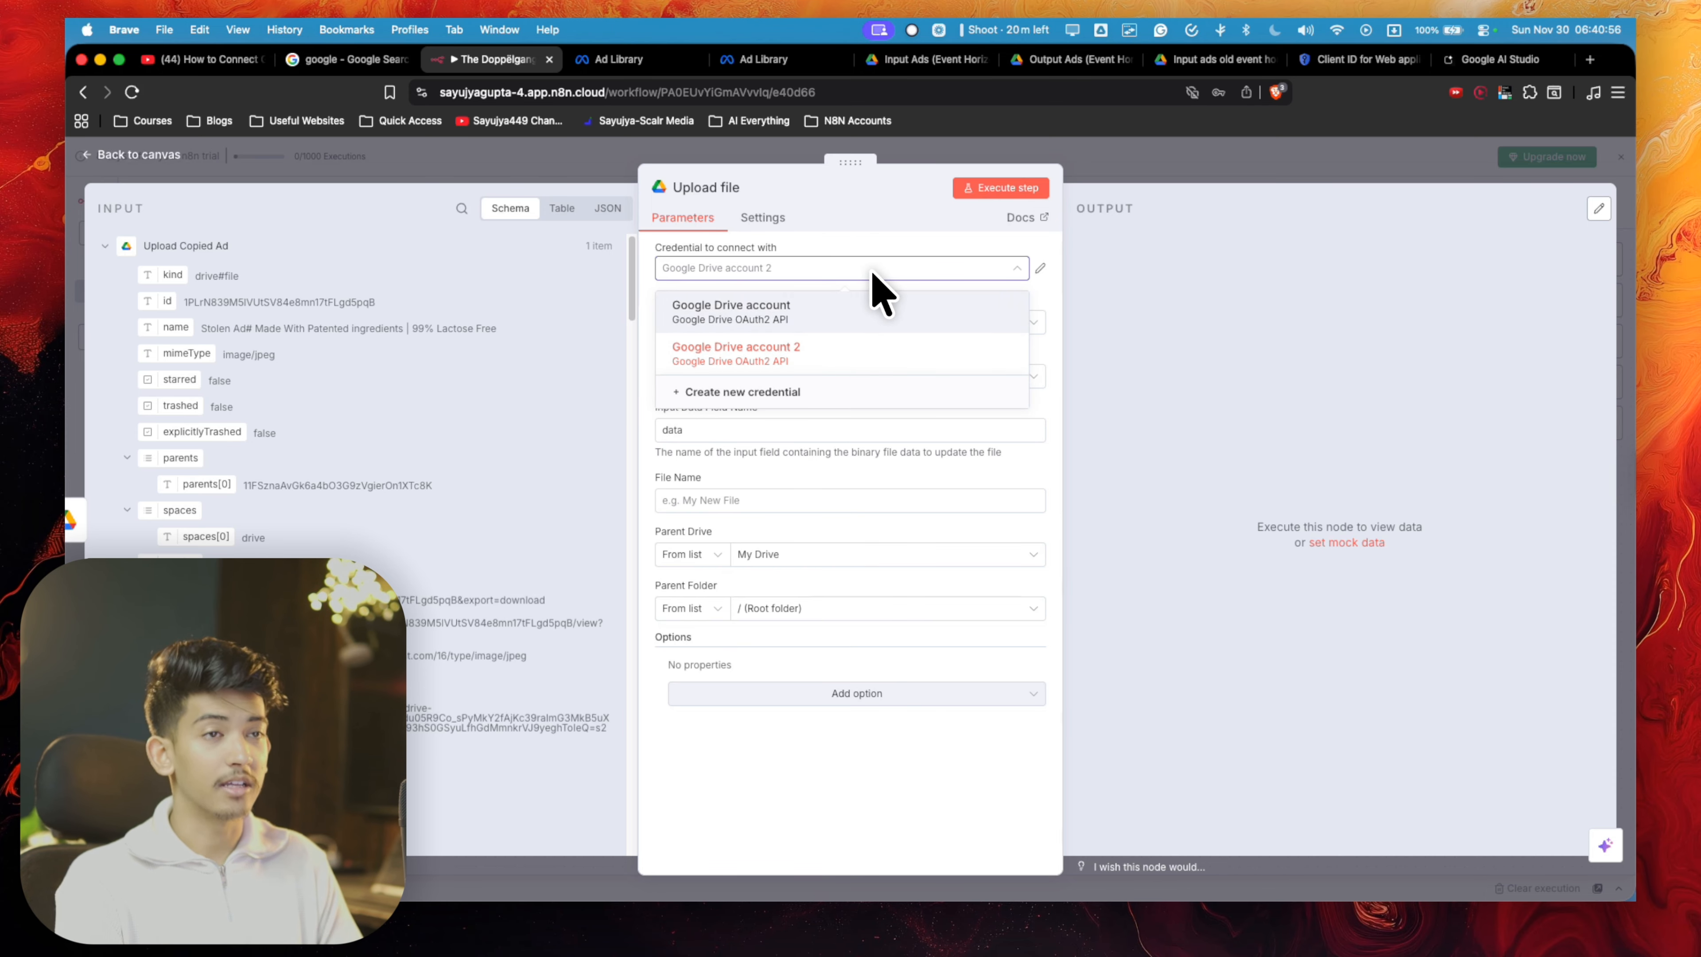
left_click(1023, 354)
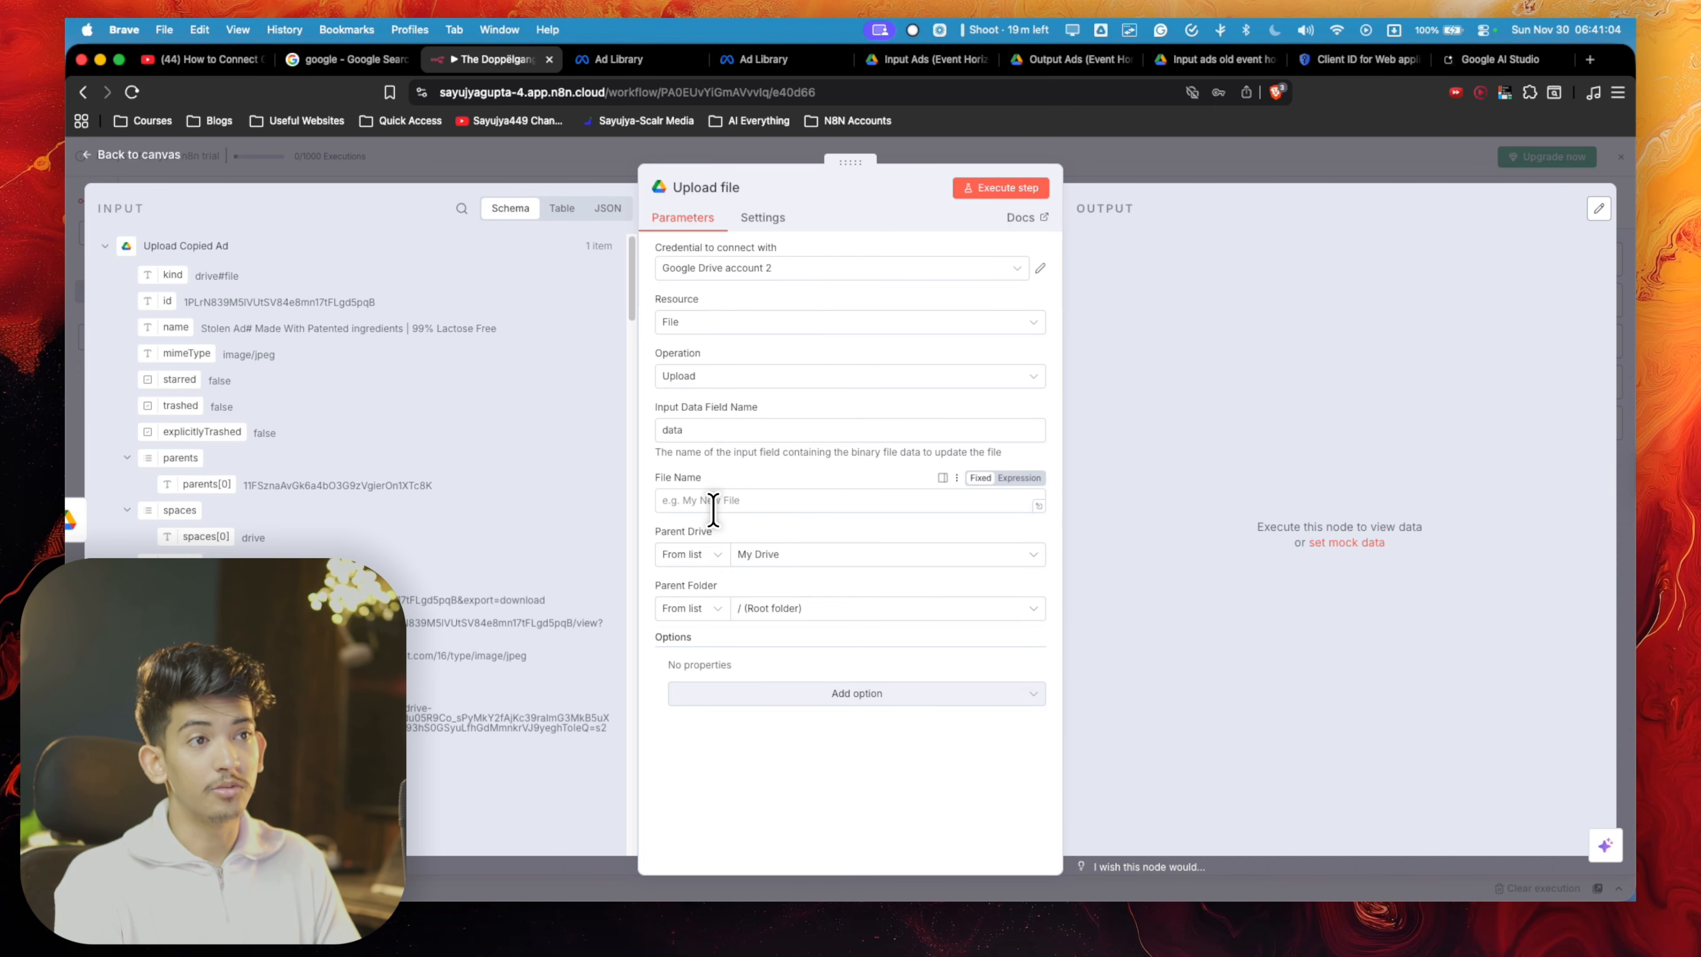
left_click(700, 502)
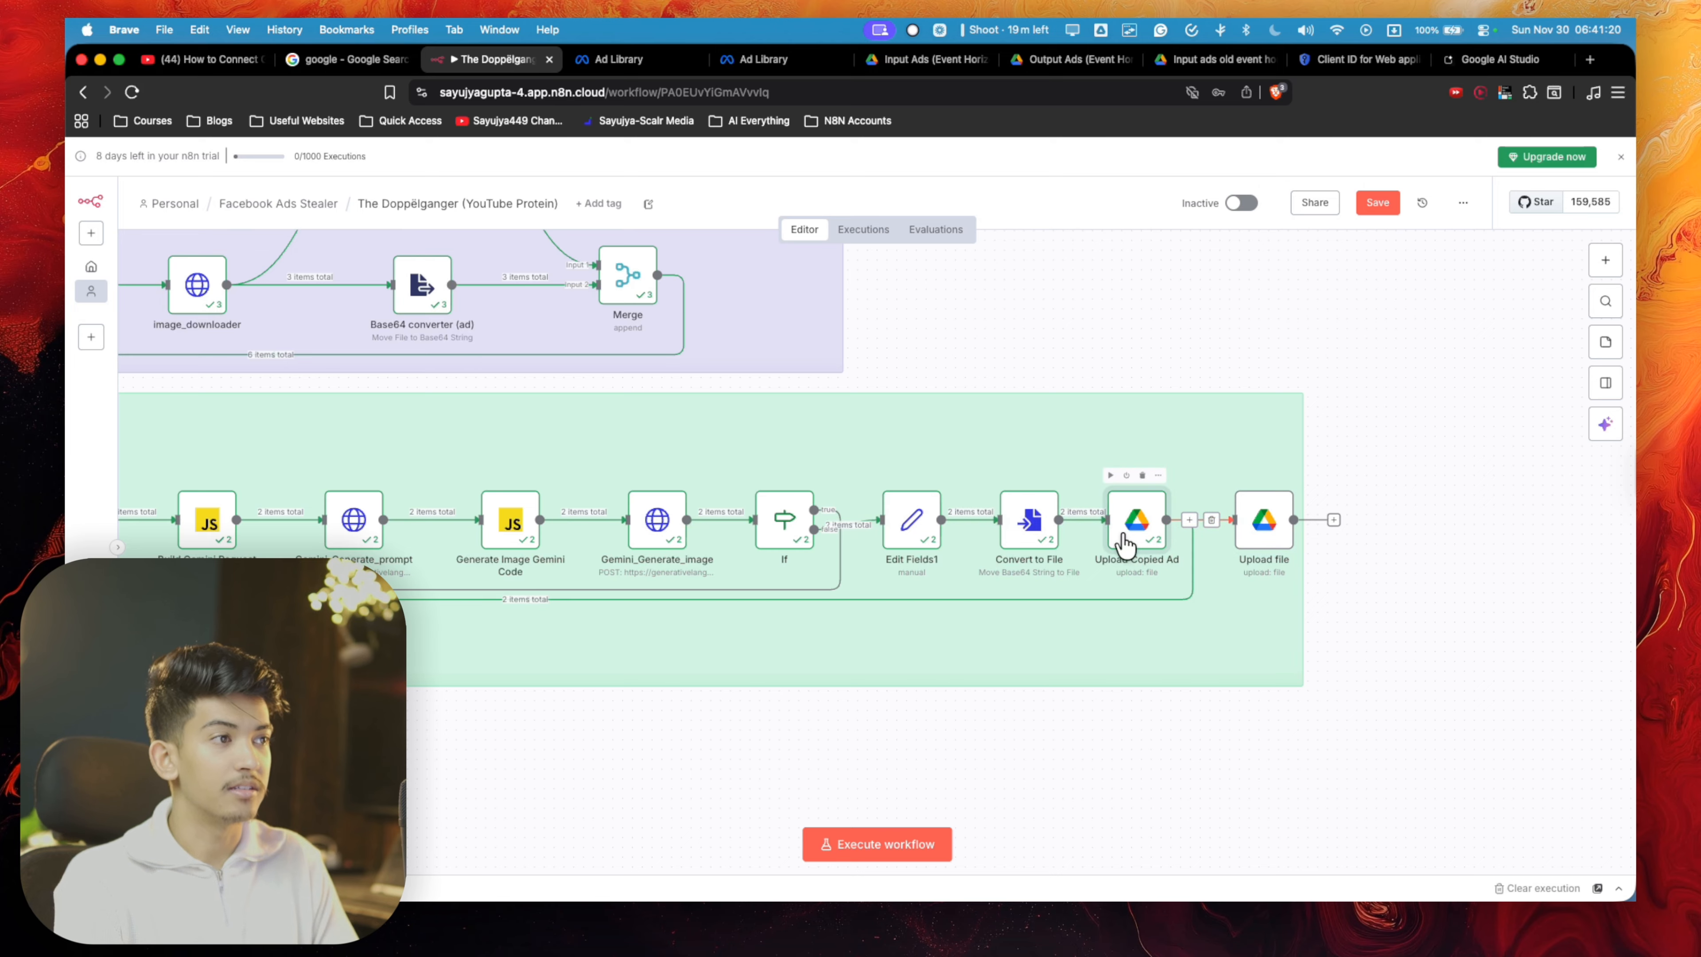
- Review the File Name expression in the Upload Copied Ad node, including its reference to the Upload Original Ad name, and close the node
double_click(1125, 529)
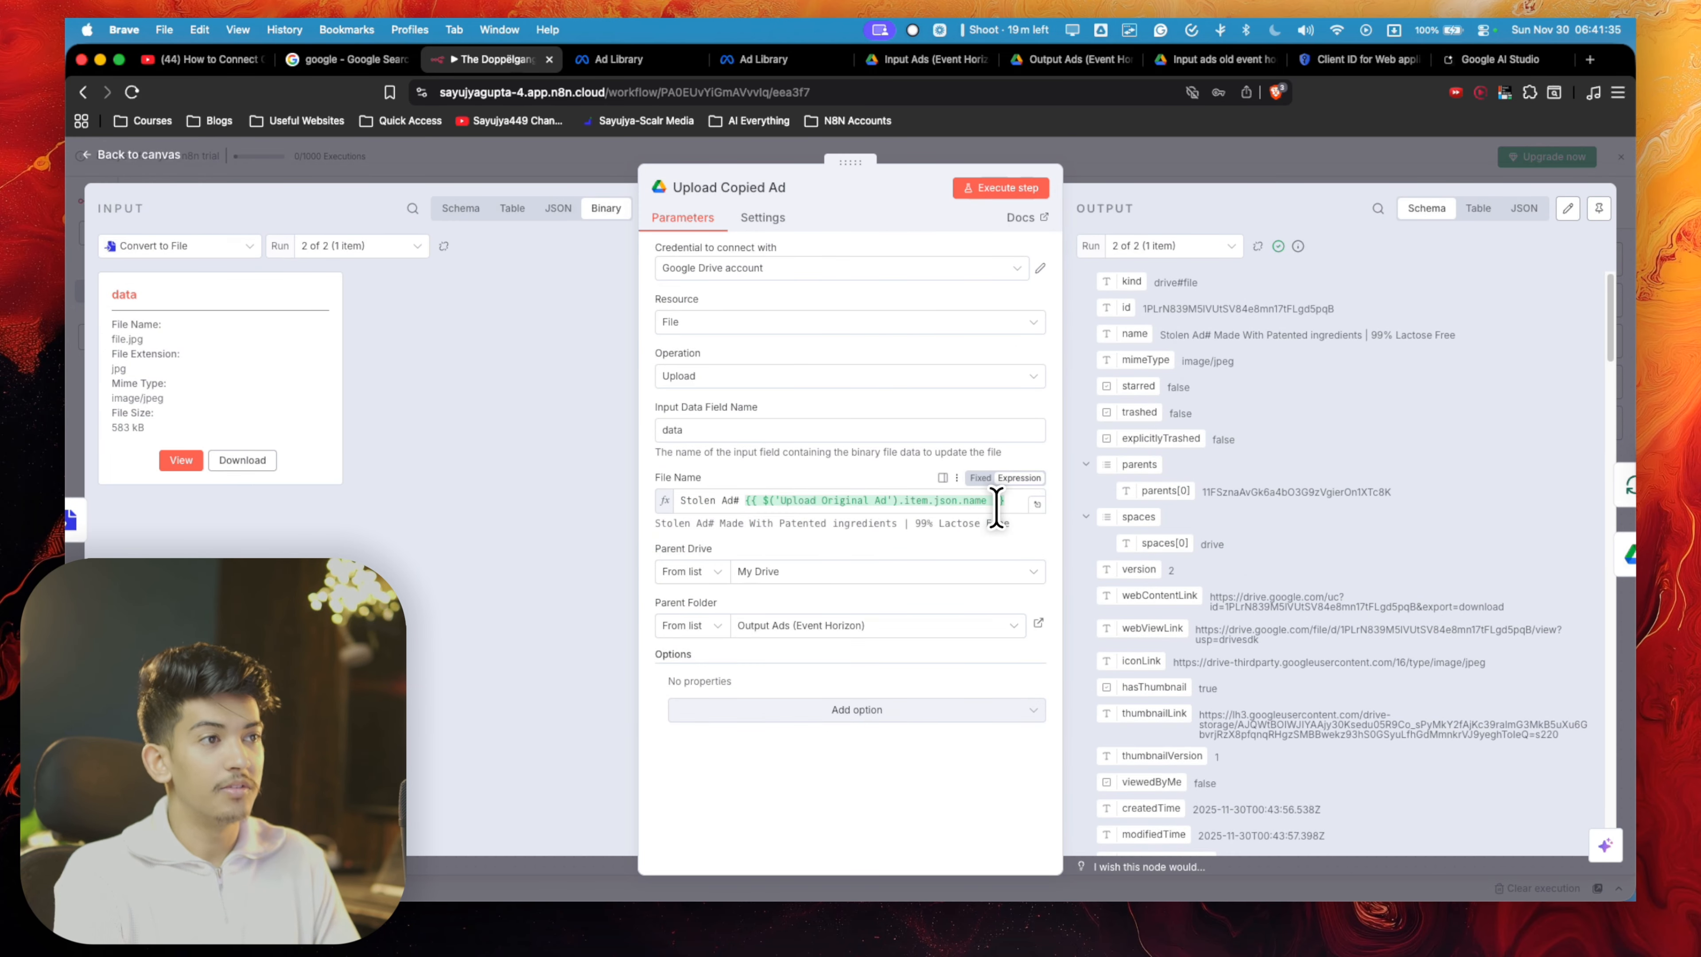
left_click(999, 506)
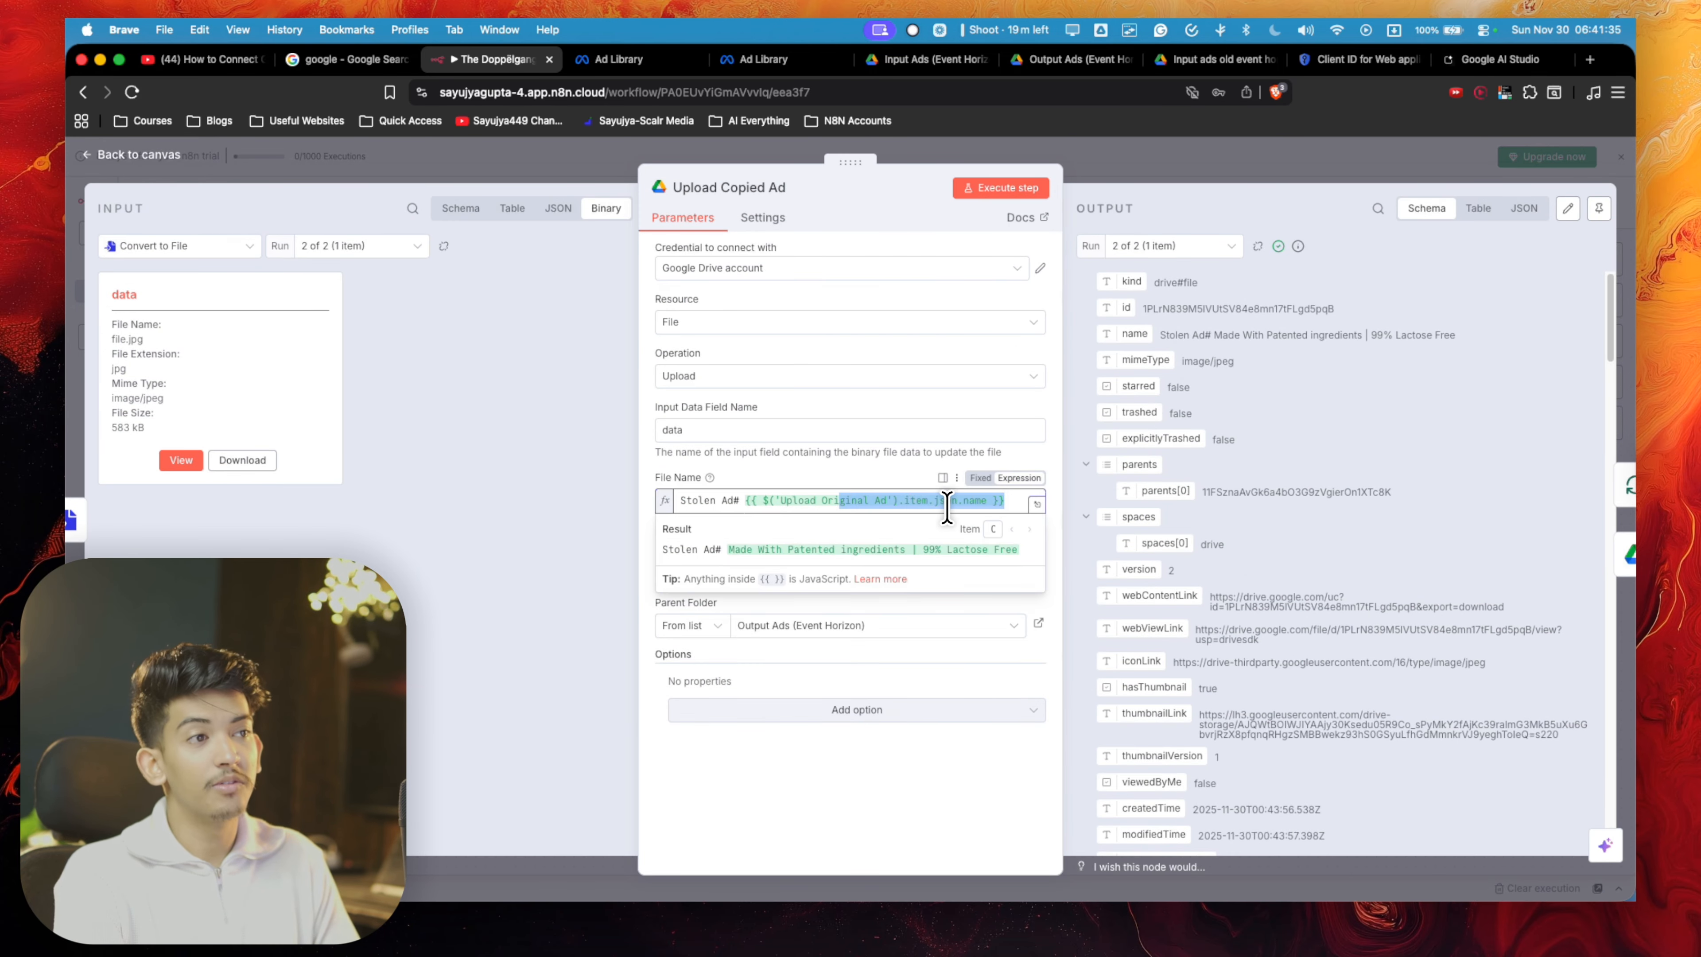
left_click(741, 511, "shift")
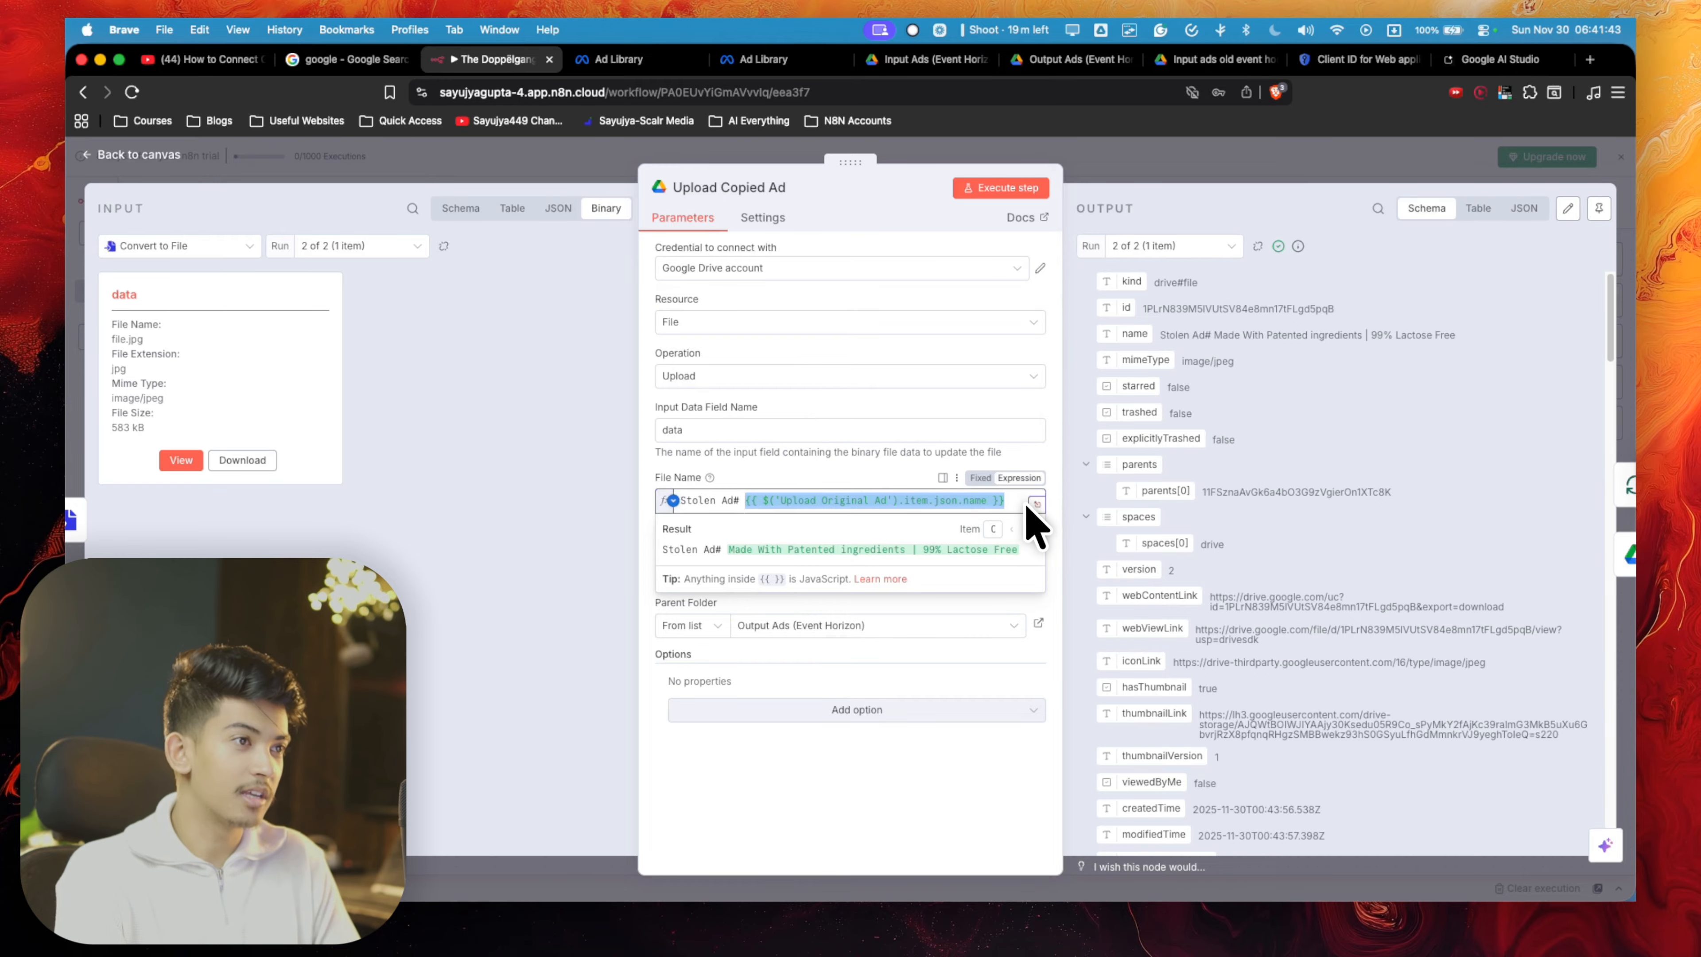
left_click(1327, 153)
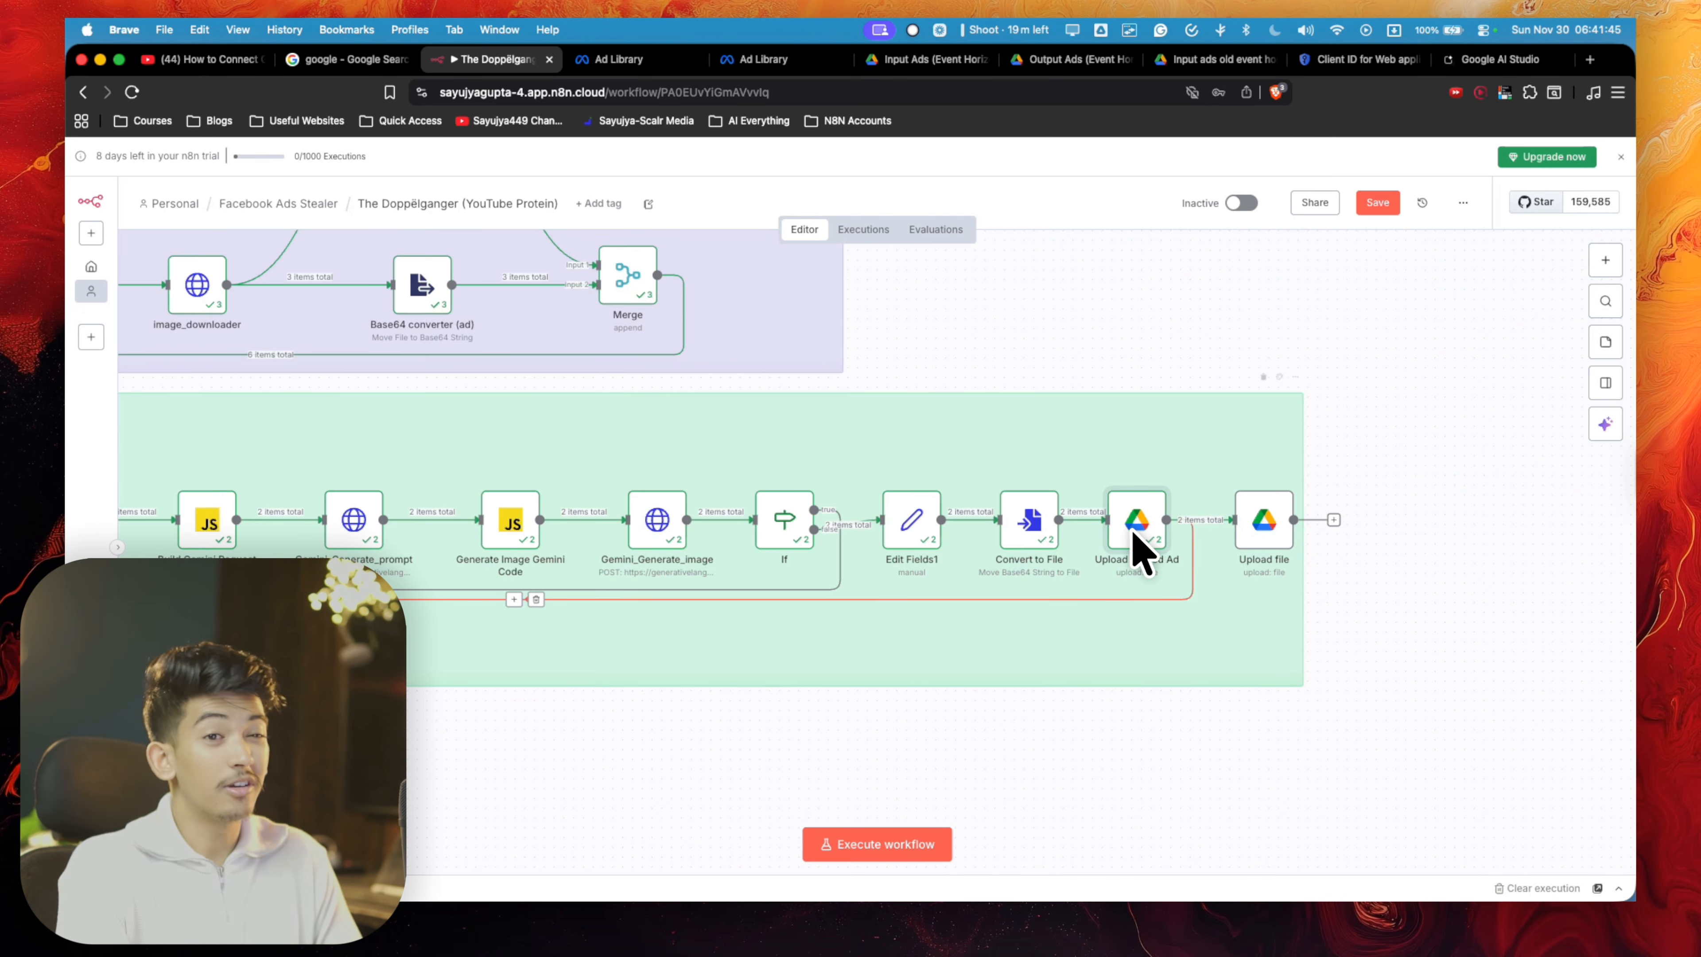
- Disconnect the new Upload file node, view its Parent Folder choices, and check the Output Ads (Event Horizon) folder in Google Drive
mouse_move(1226, 533)
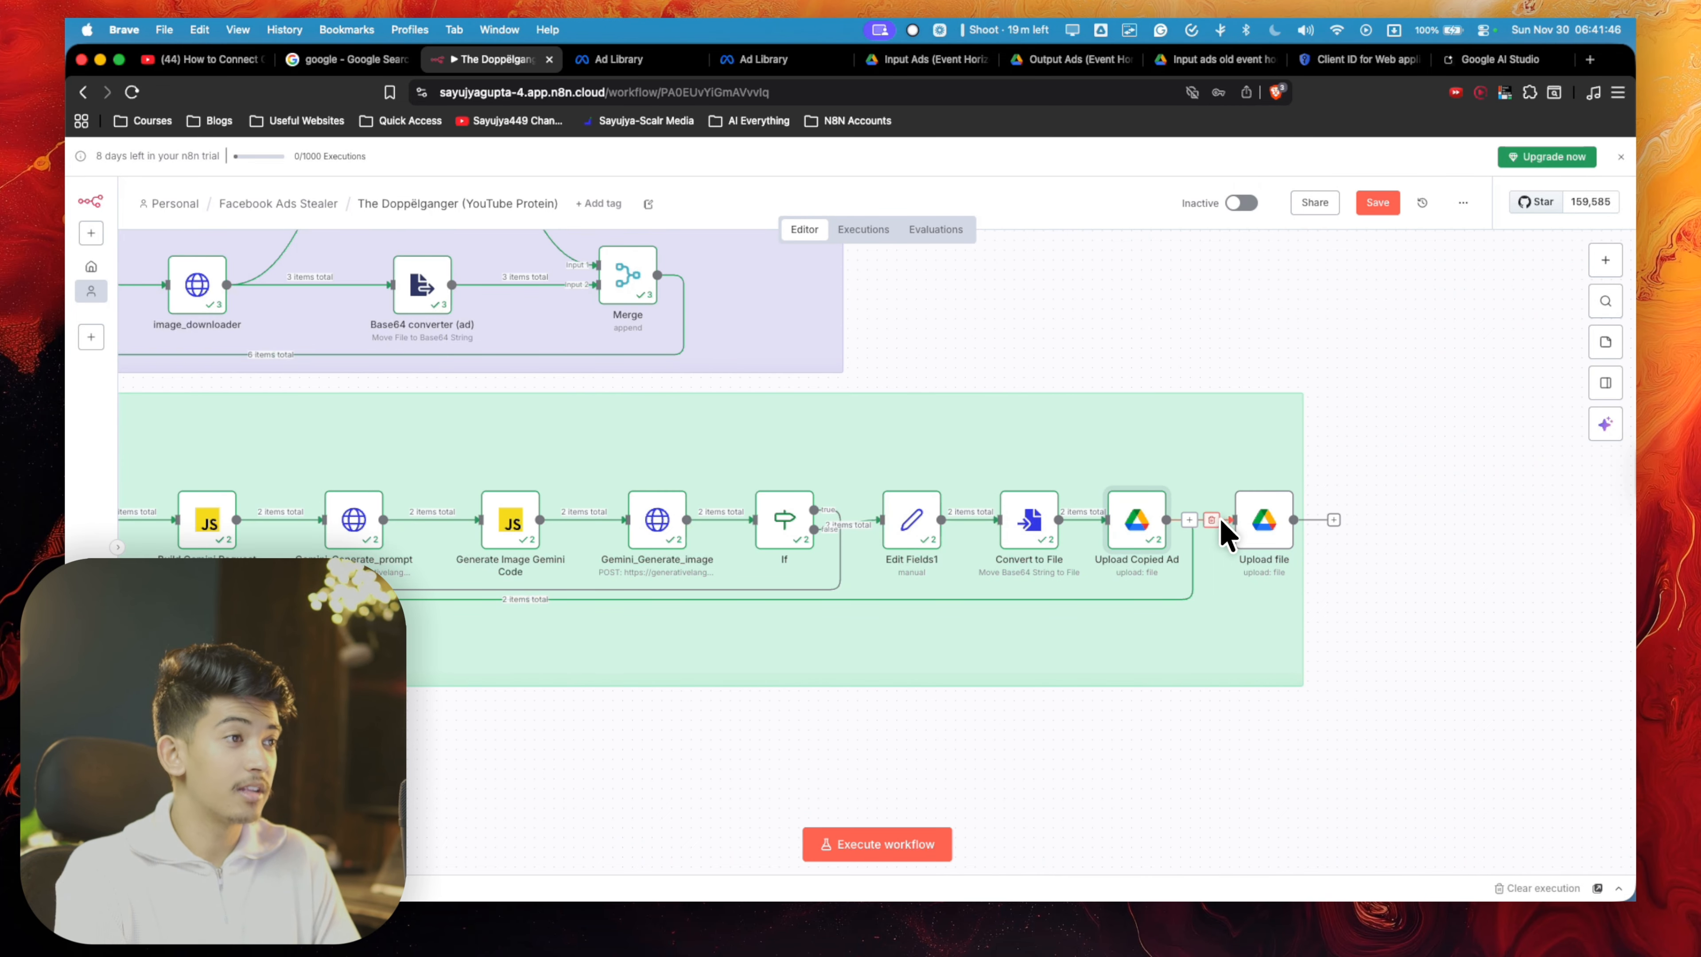
double_click(1148, 518)
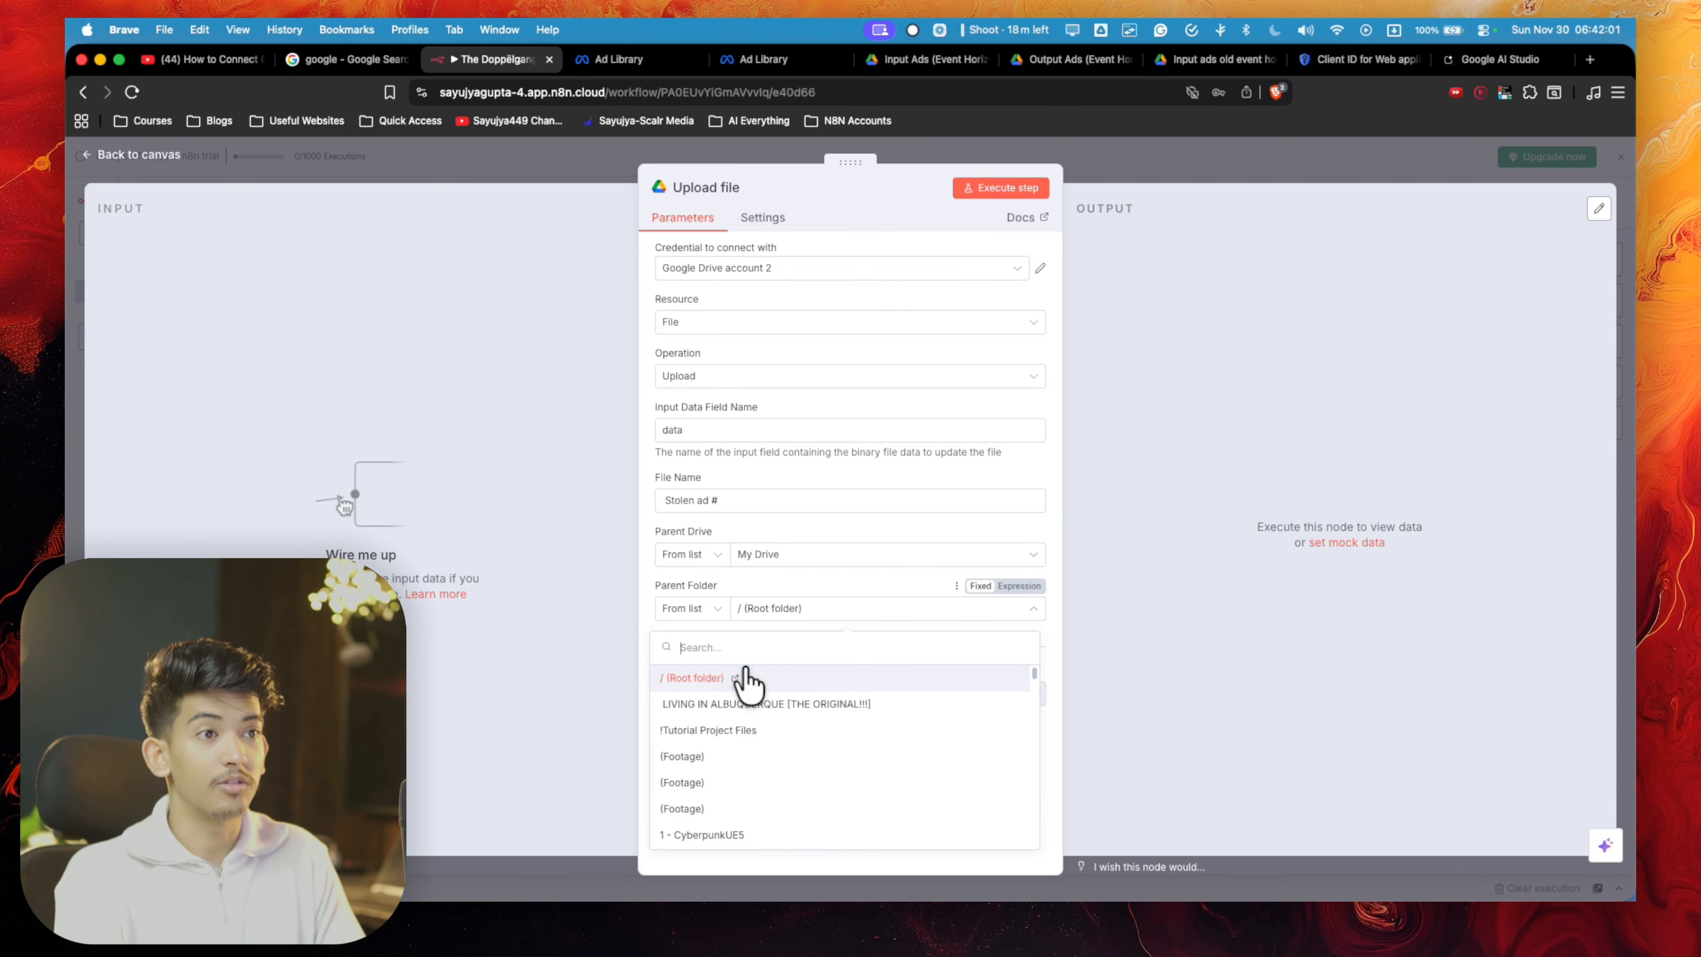
left_click(1047, 60)
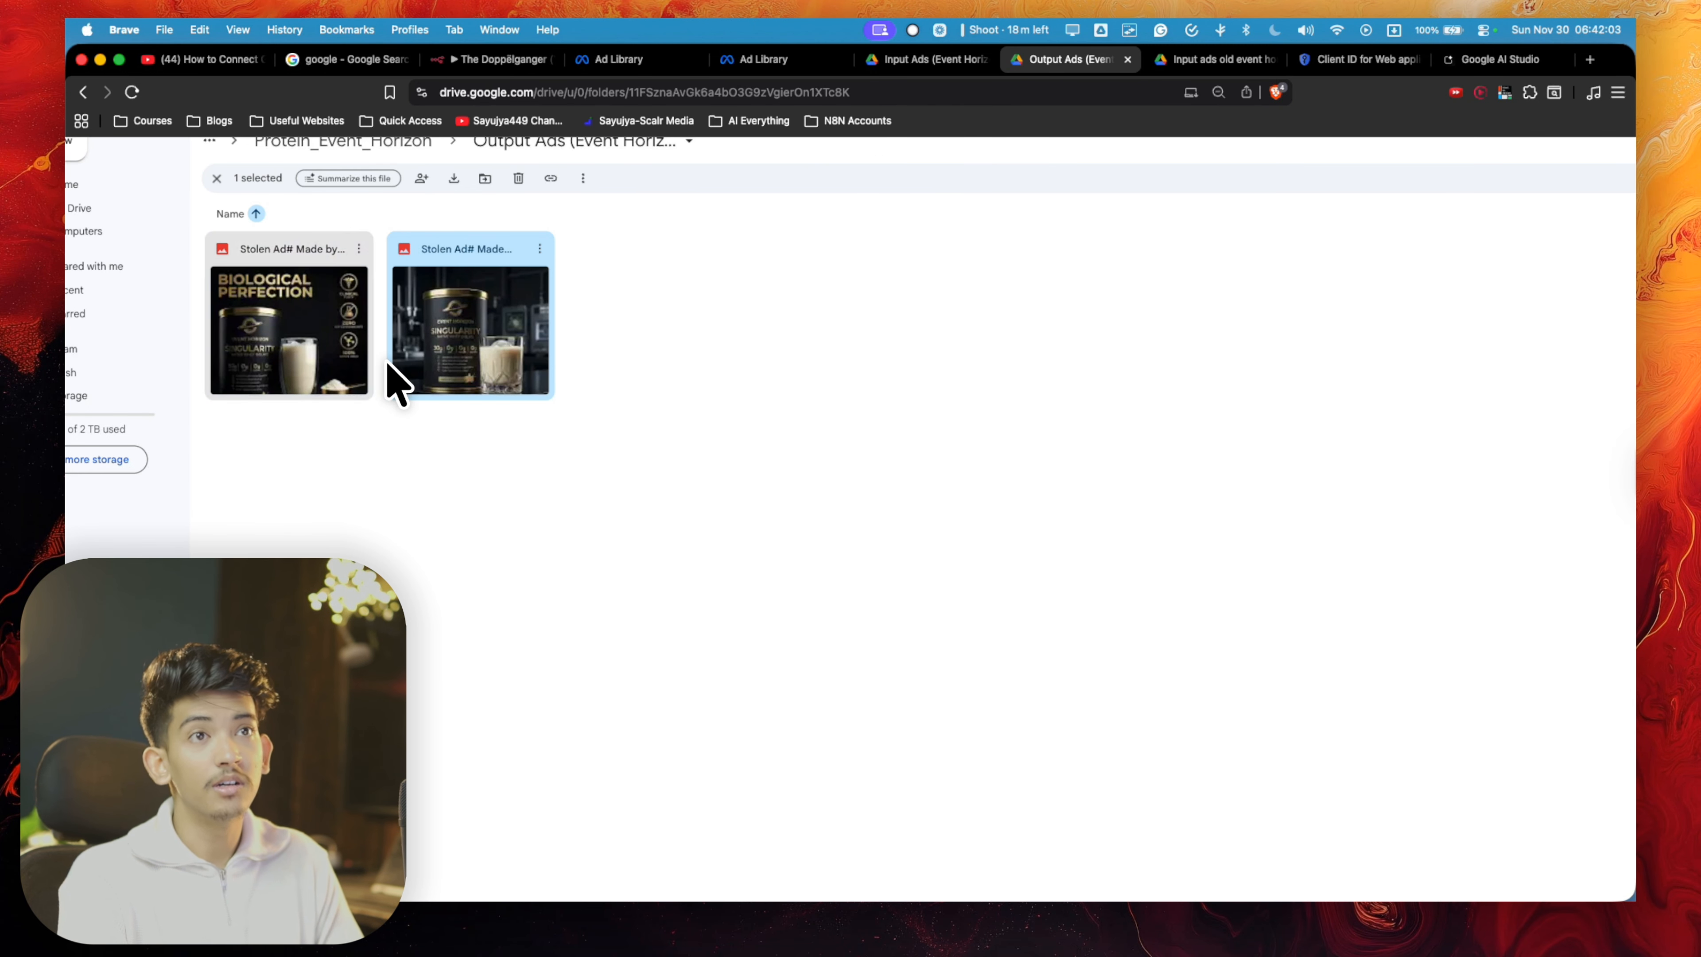
scroll(335, 228, "up", 1)
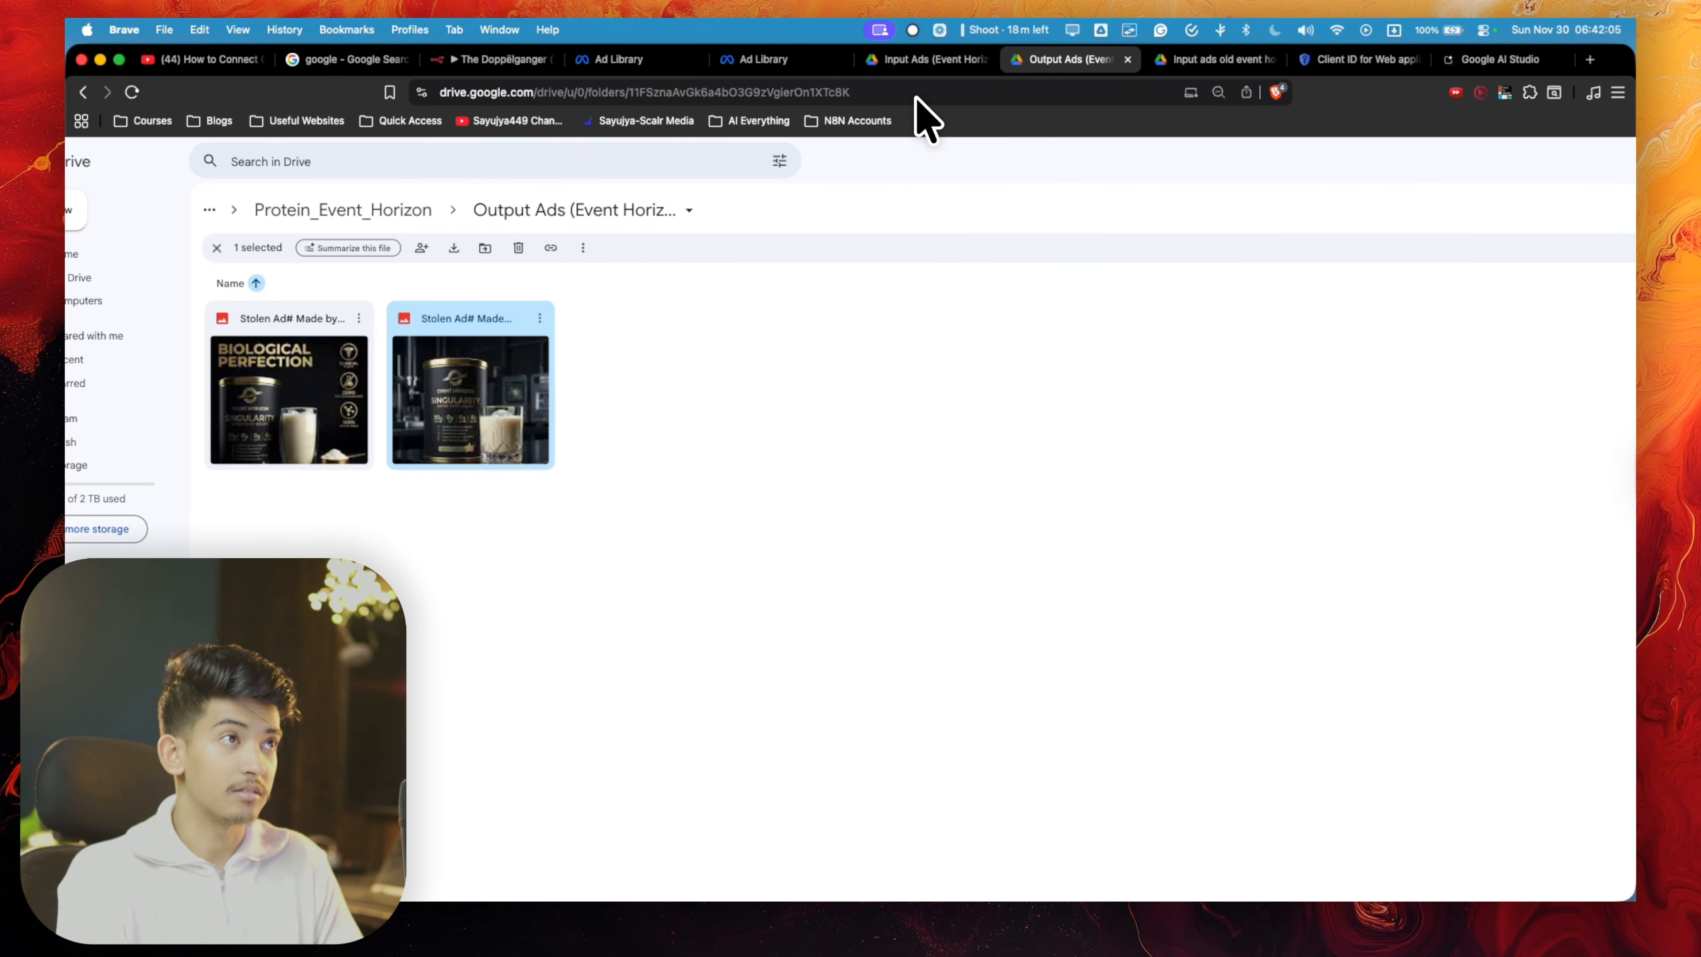
left_click(499, 62)
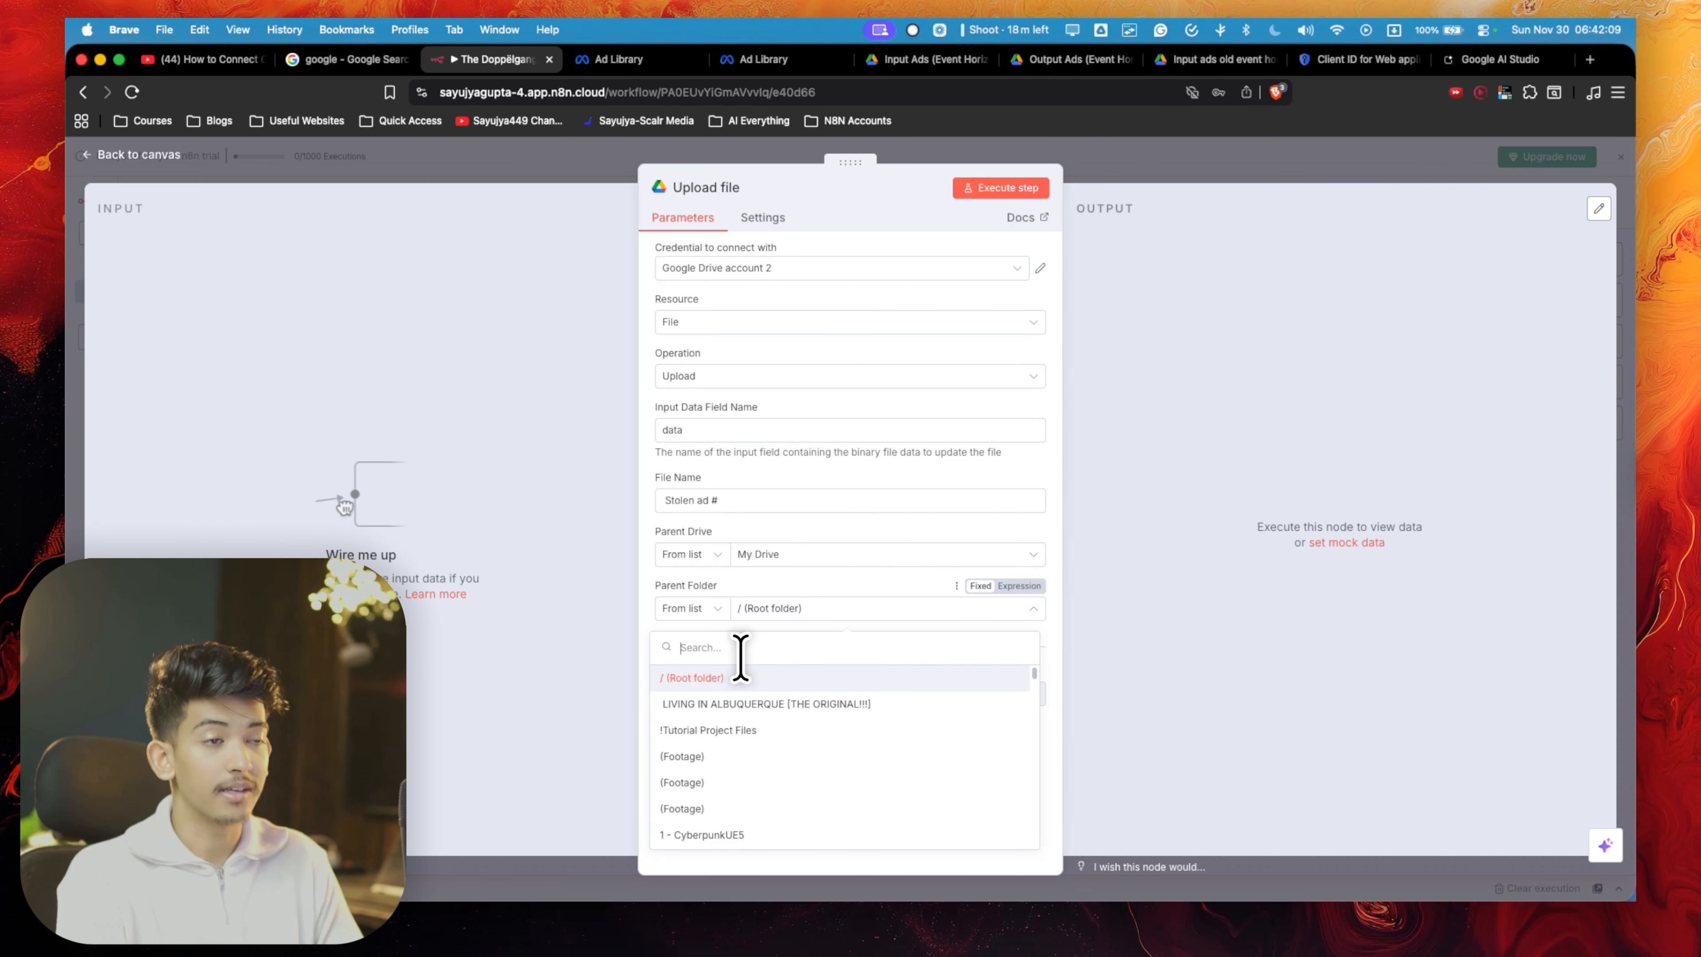
left_click(1325, 160)
- Delete the unconnected Upload file node from the workflow
scroll(1146, 607, "down", 1)
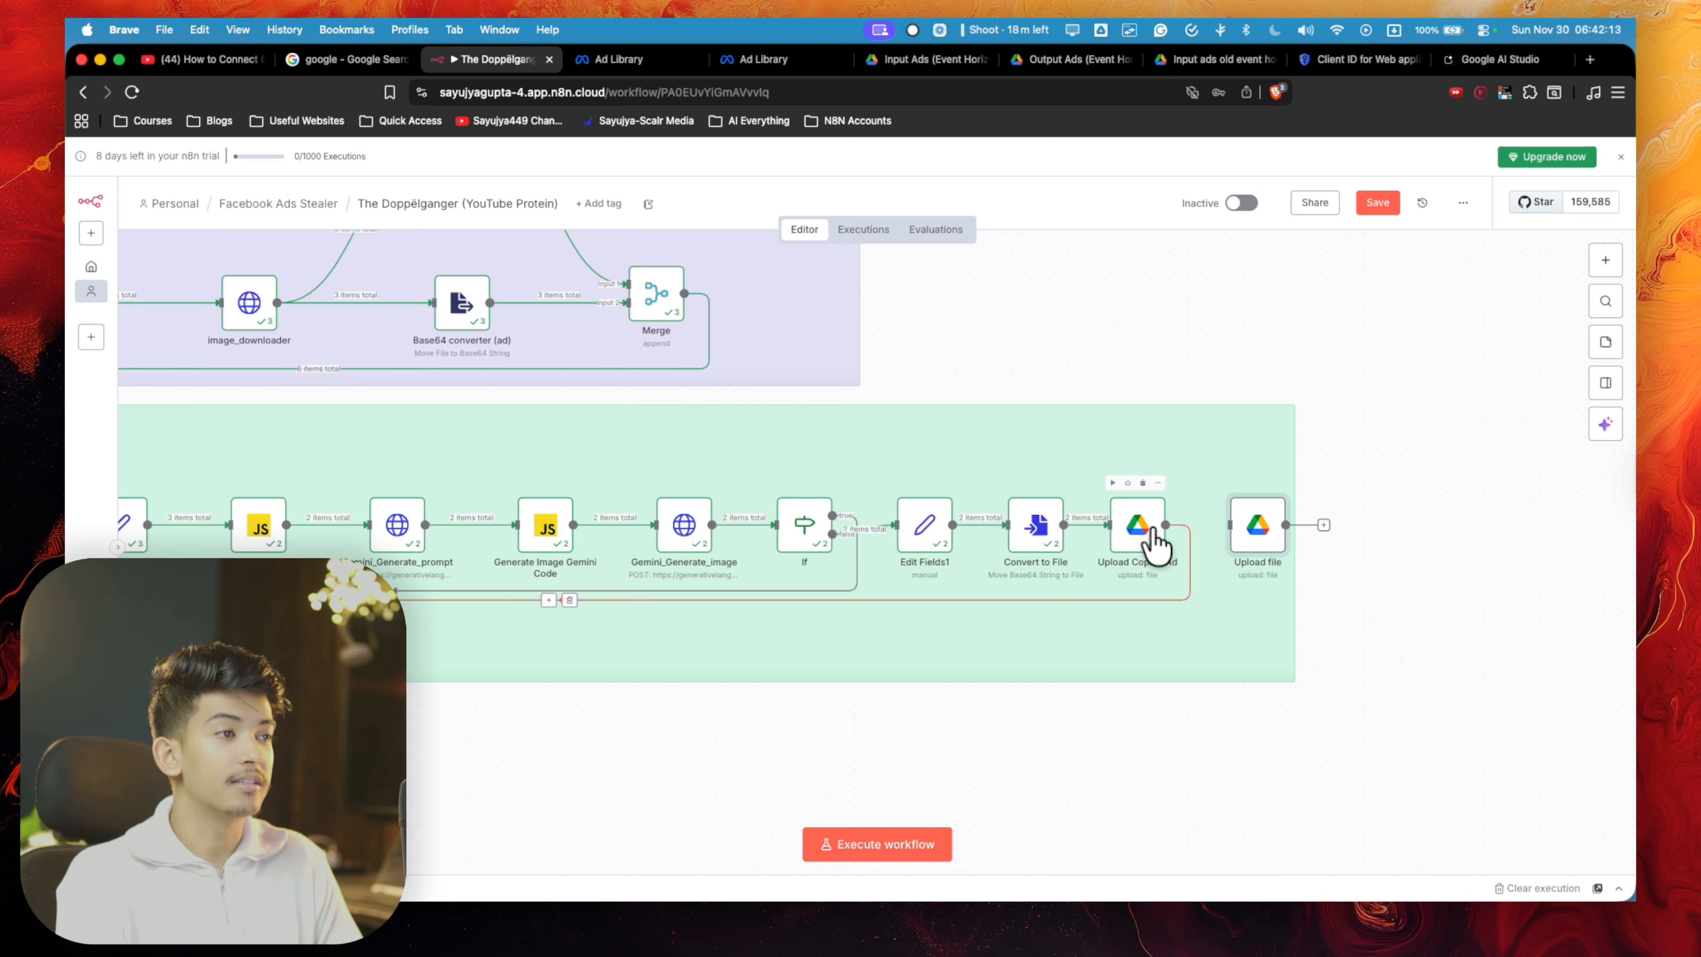
scroll(1149, 534, "left", 3)
scroll(1149, 544, "left", 5)
key("Delete")
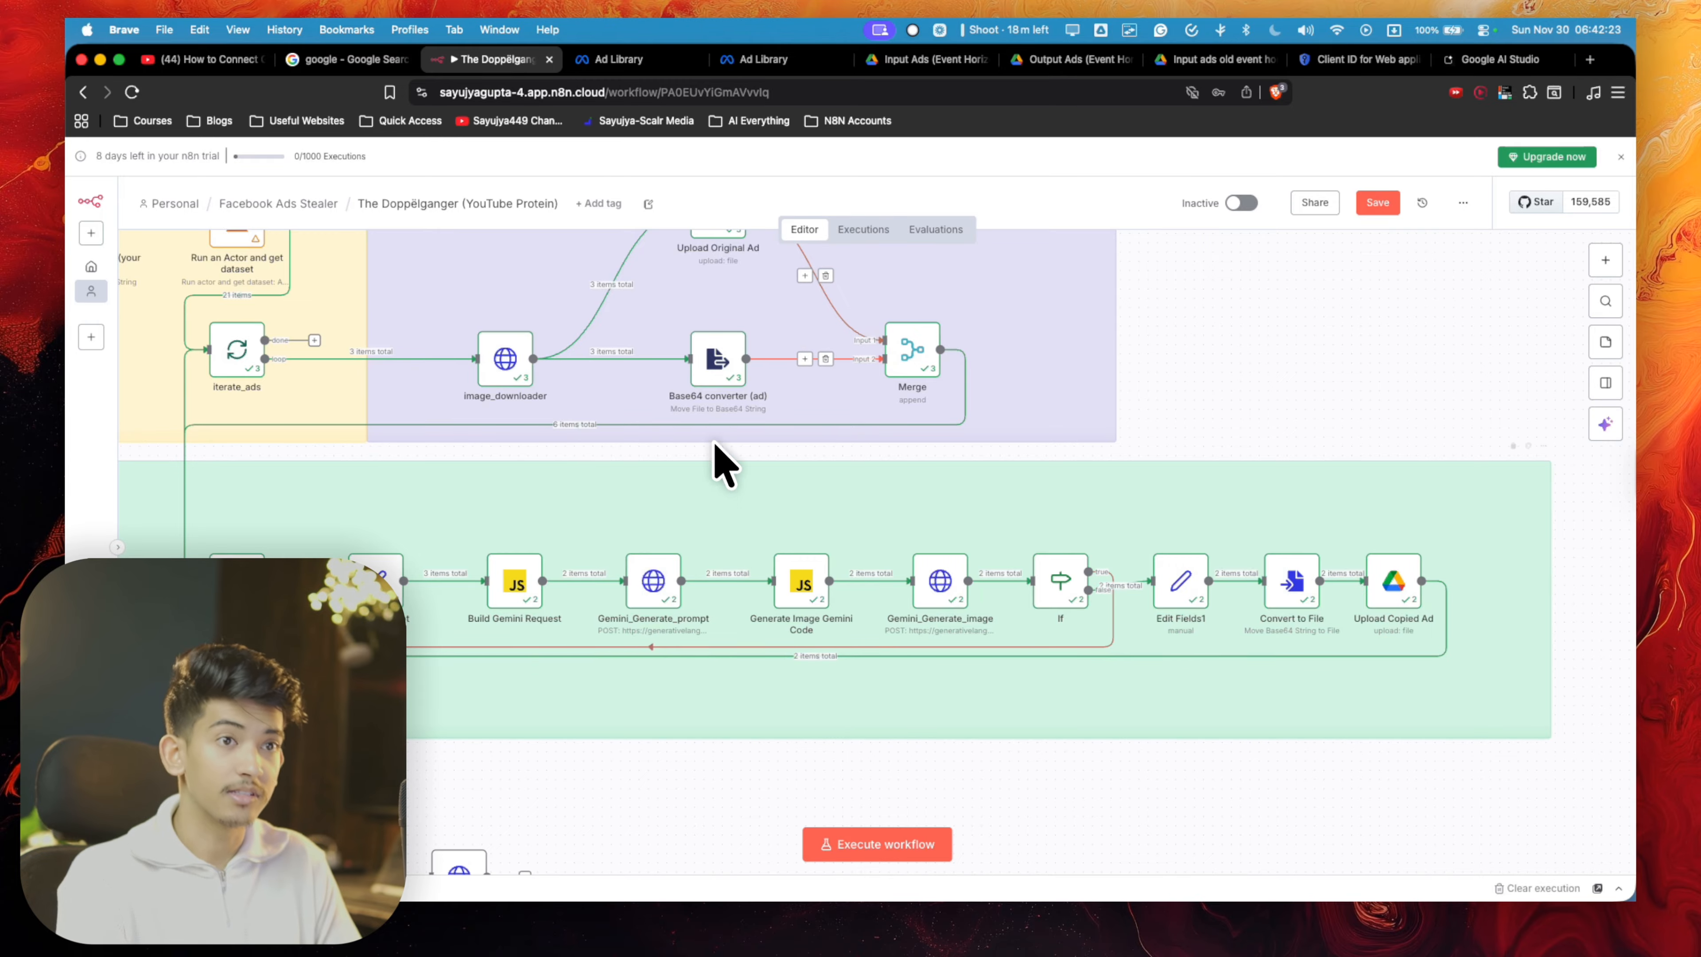
- Examine how the whole workflow loops between iterate_ads, the ad upload section and the new ad generation section
scroll(305, 574, "down", 5)
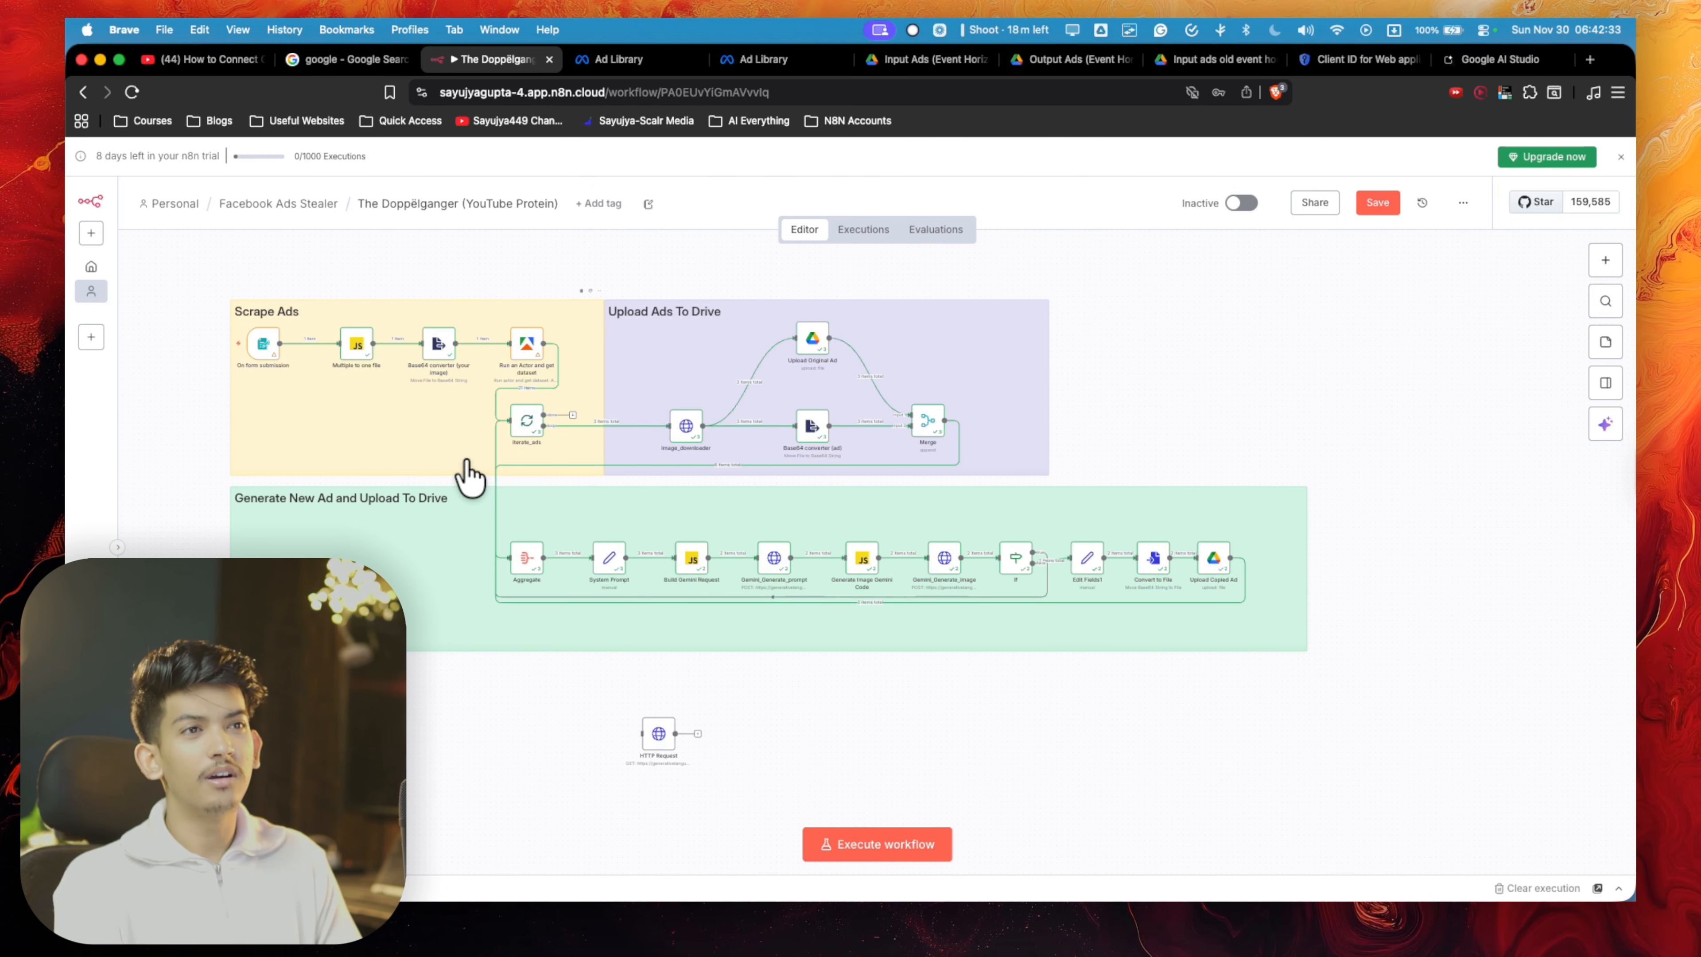
scroll(583, 445, "up", 5)
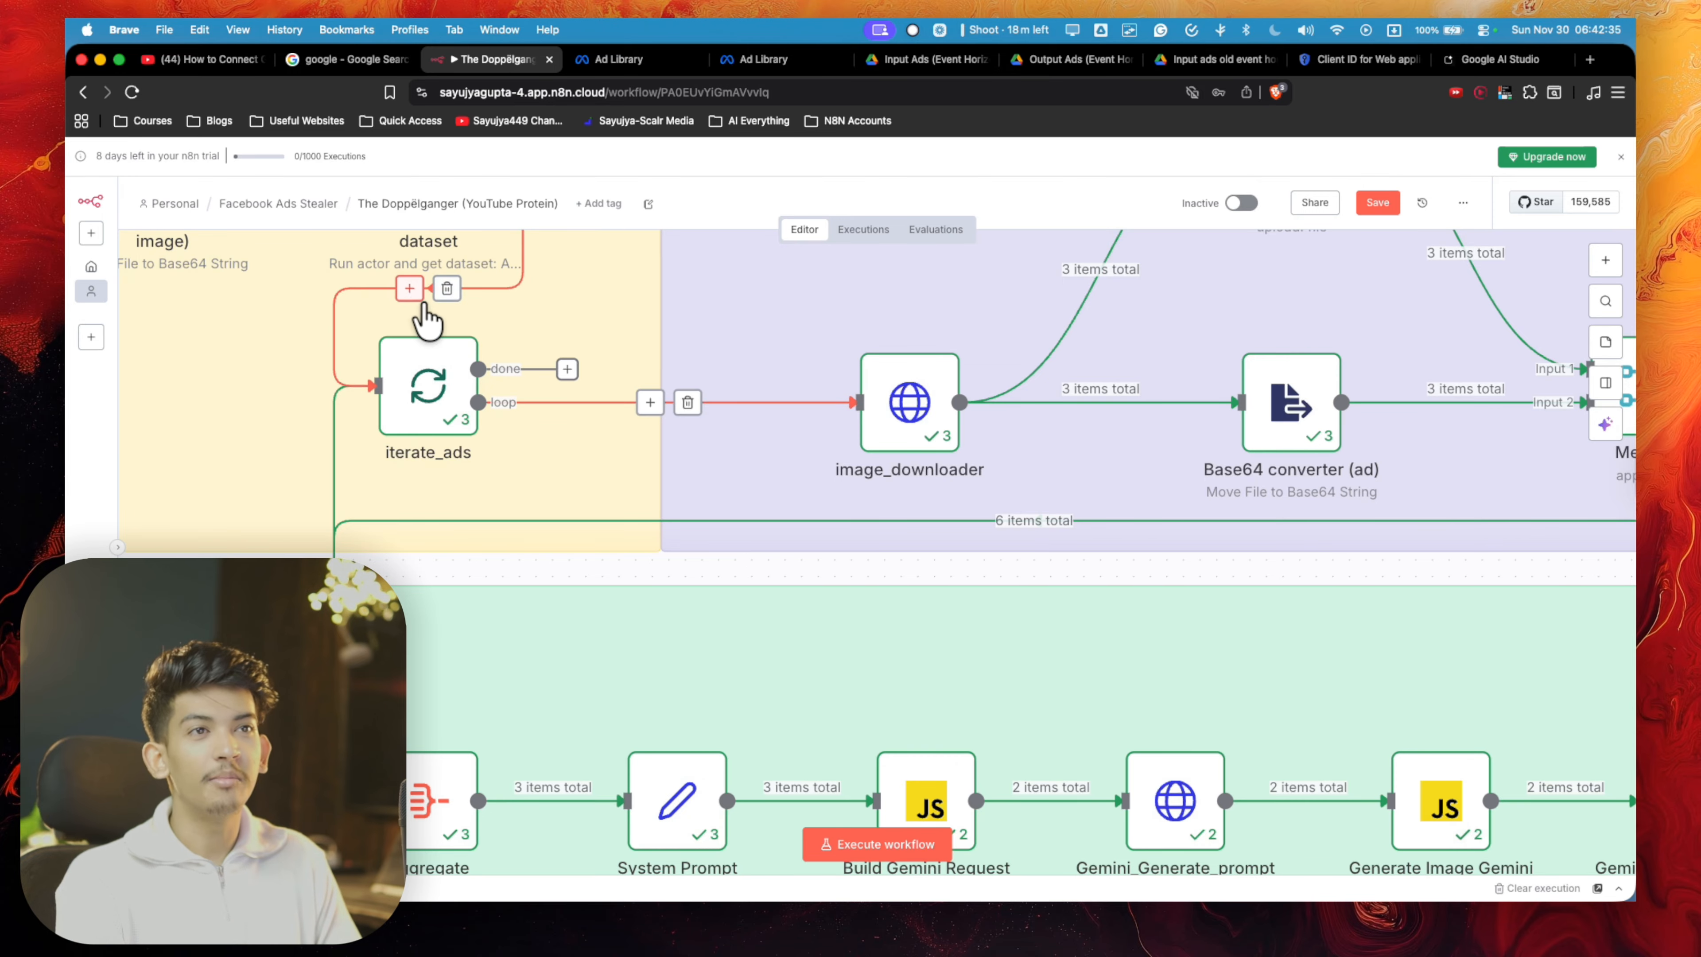
scroll(425, 322, "down", 5)
scroll(417, 313, "down", 5)
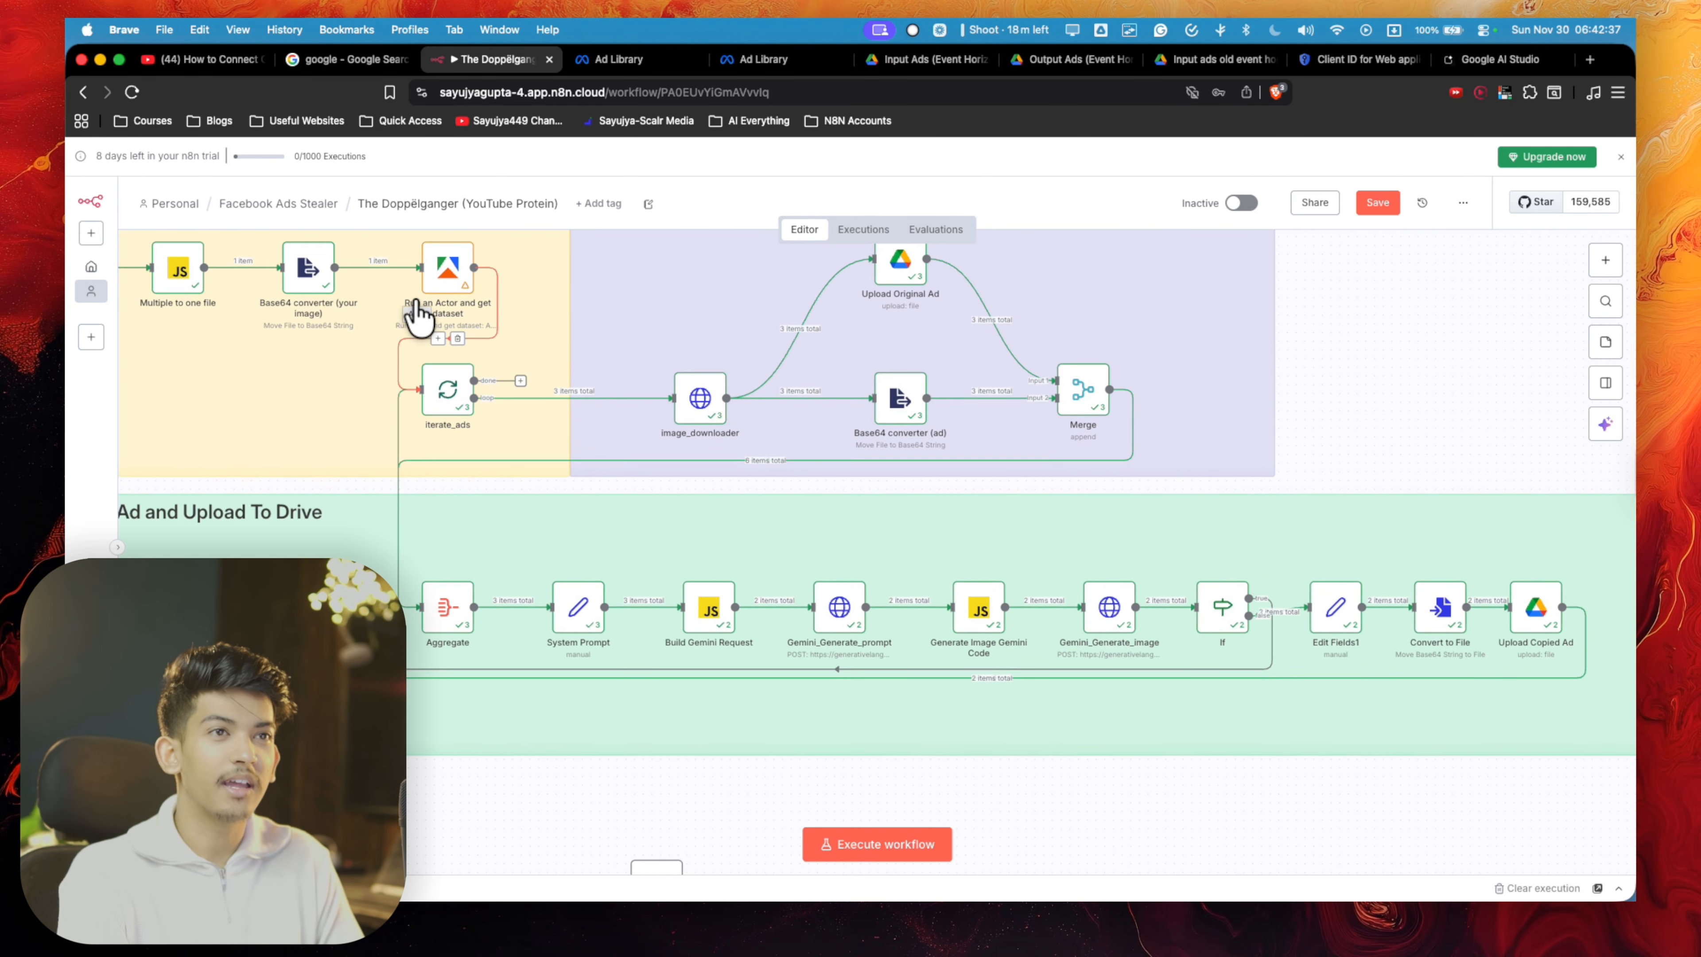
scroll(418, 314, "up", 5)
mouse_move(469, 353)
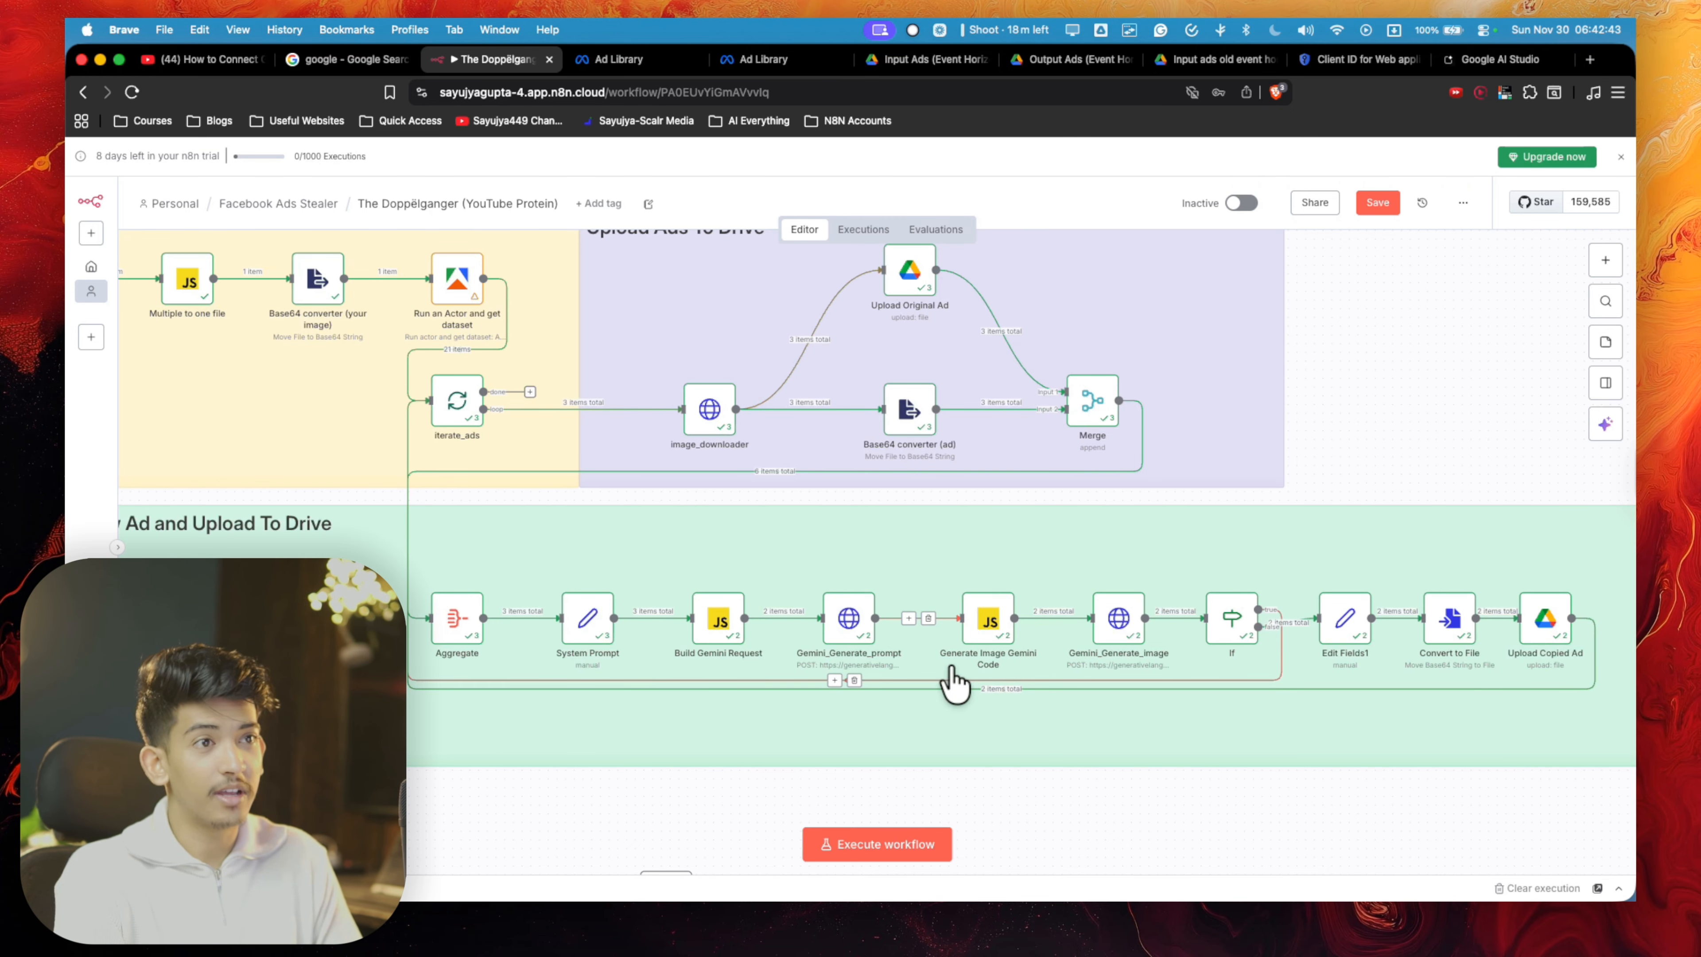
mouse_move(429, 579)
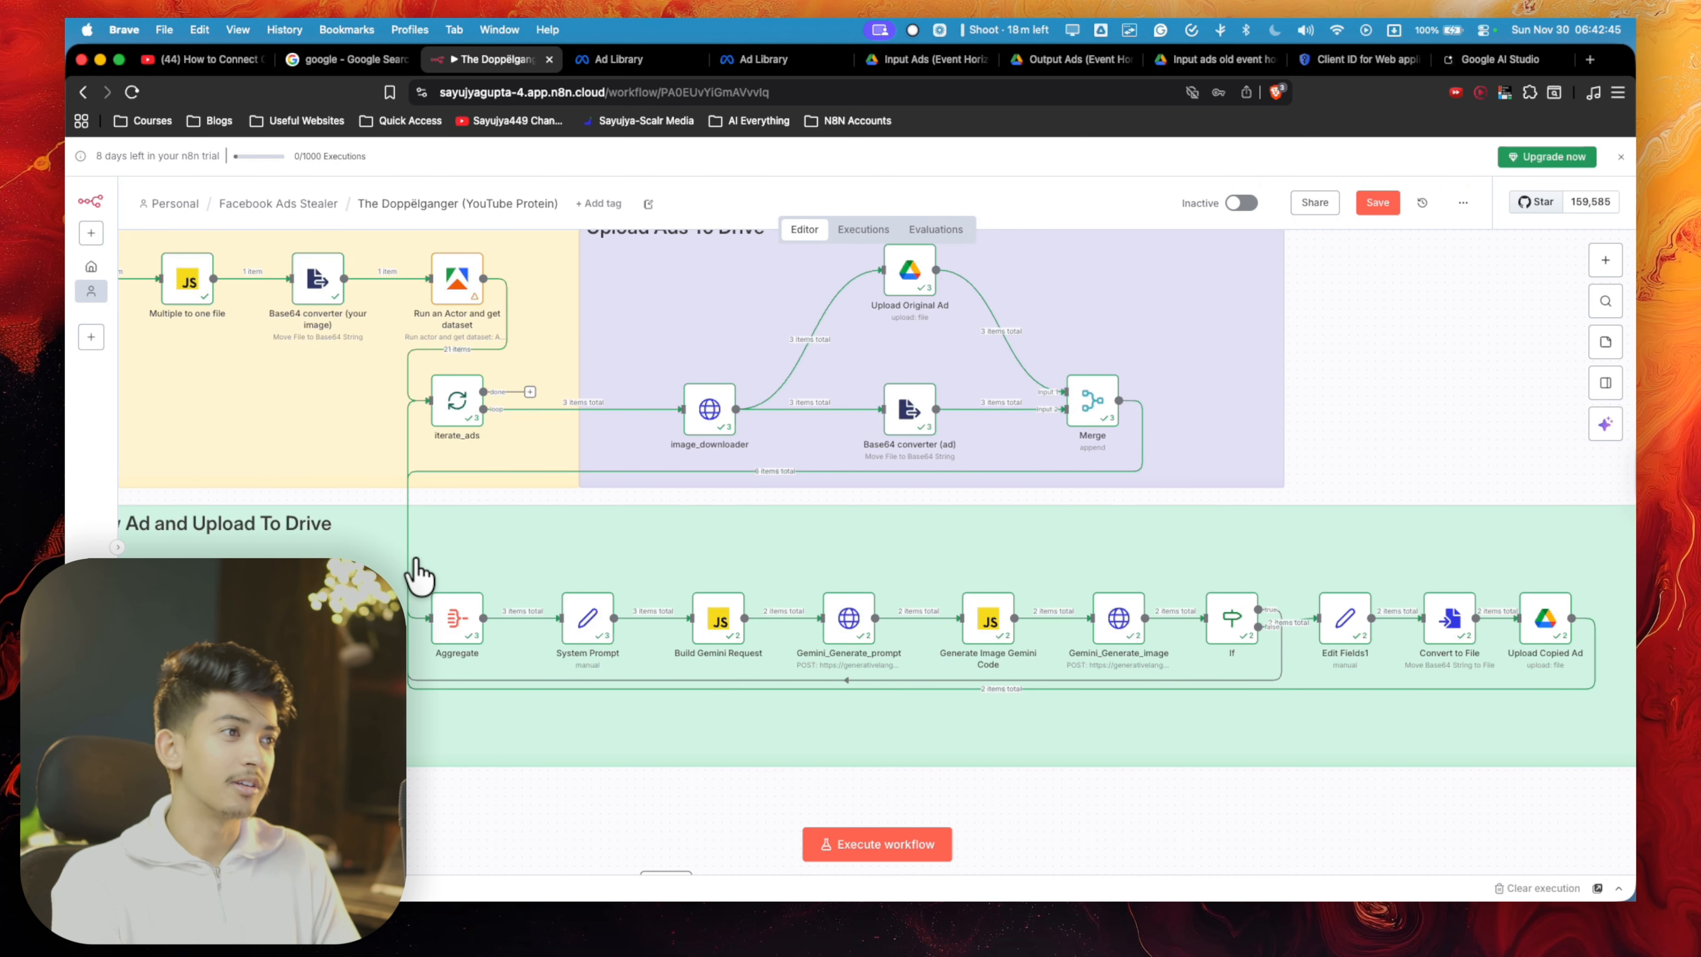
scroll(416, 573, "down", 5)
scroll(416, 573, "left", 3)
- Switch to Google Drive and open the old output ads folder inside the Old folder of Protein_Event_Horizon
left_click(1078, 59)
left_click(395, 227)
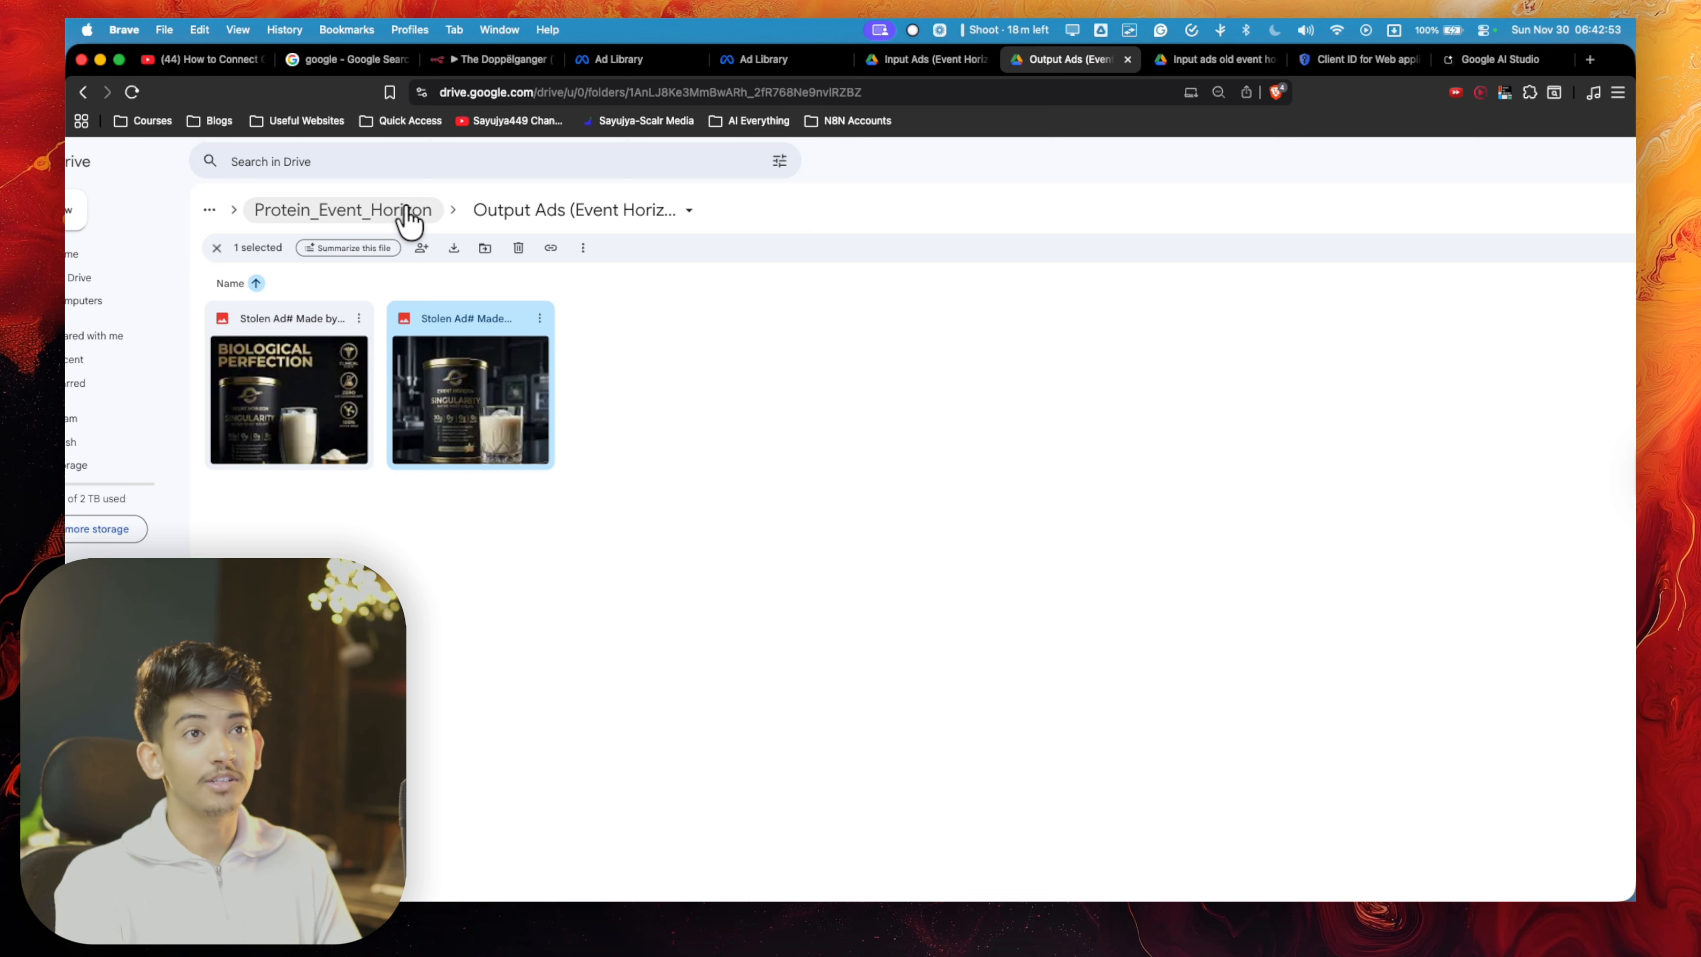
left_click(428, 235)
double_click(429, 235)
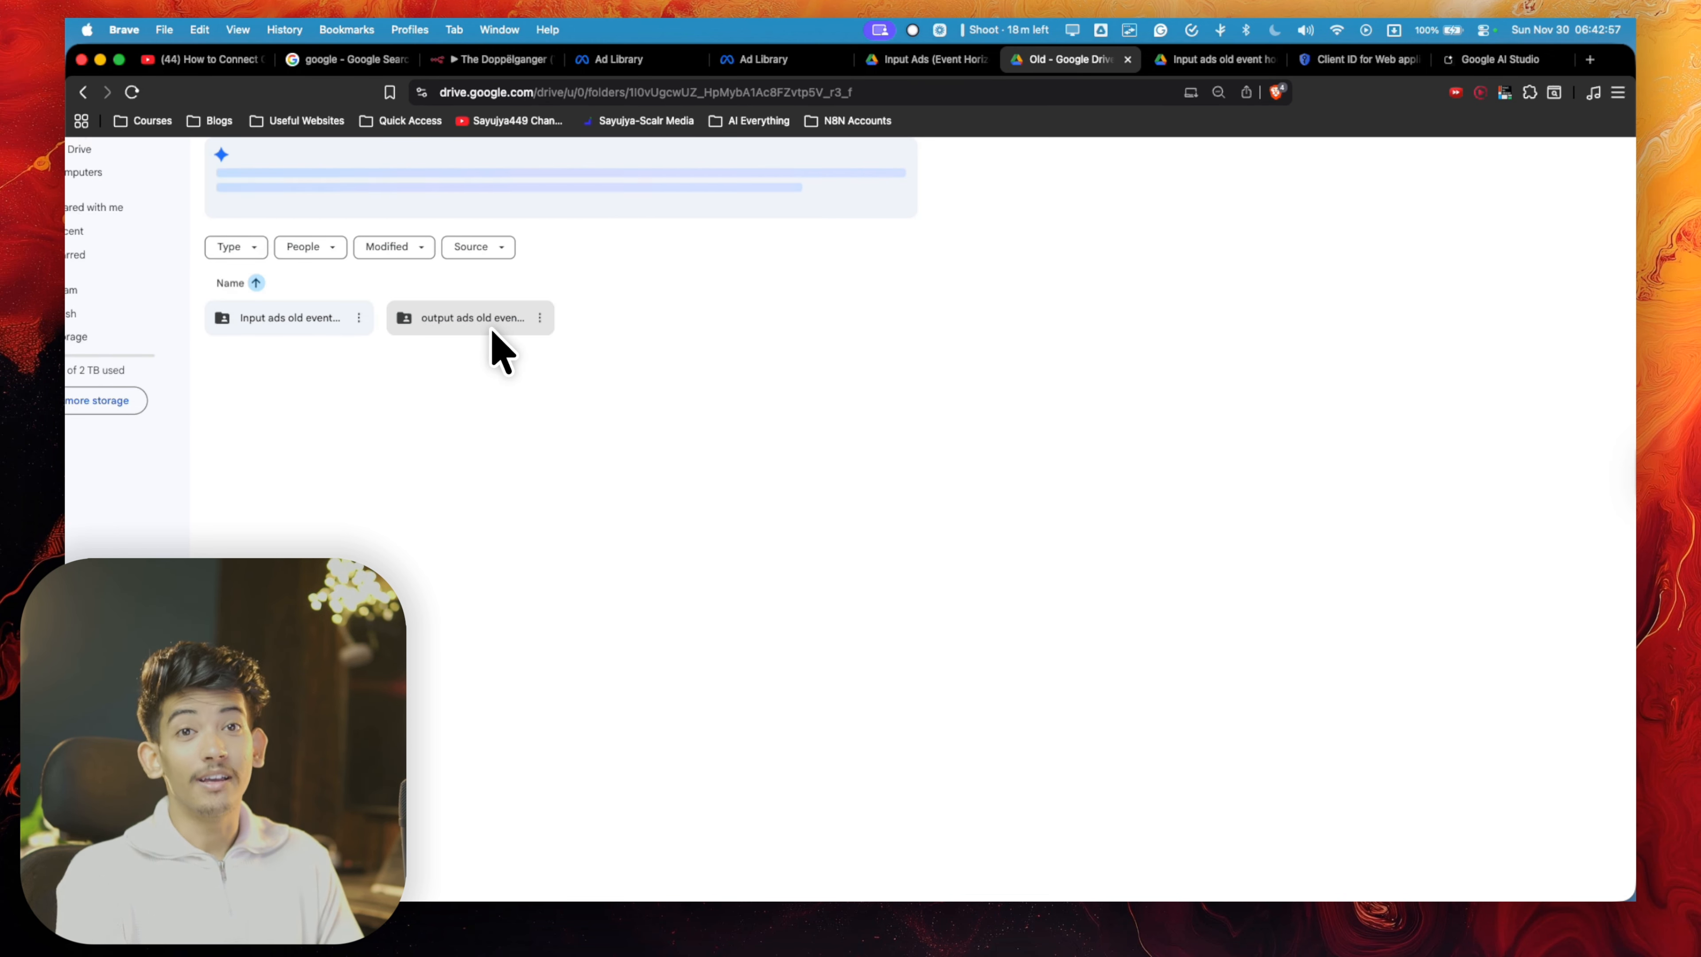
left_click(482, 322)
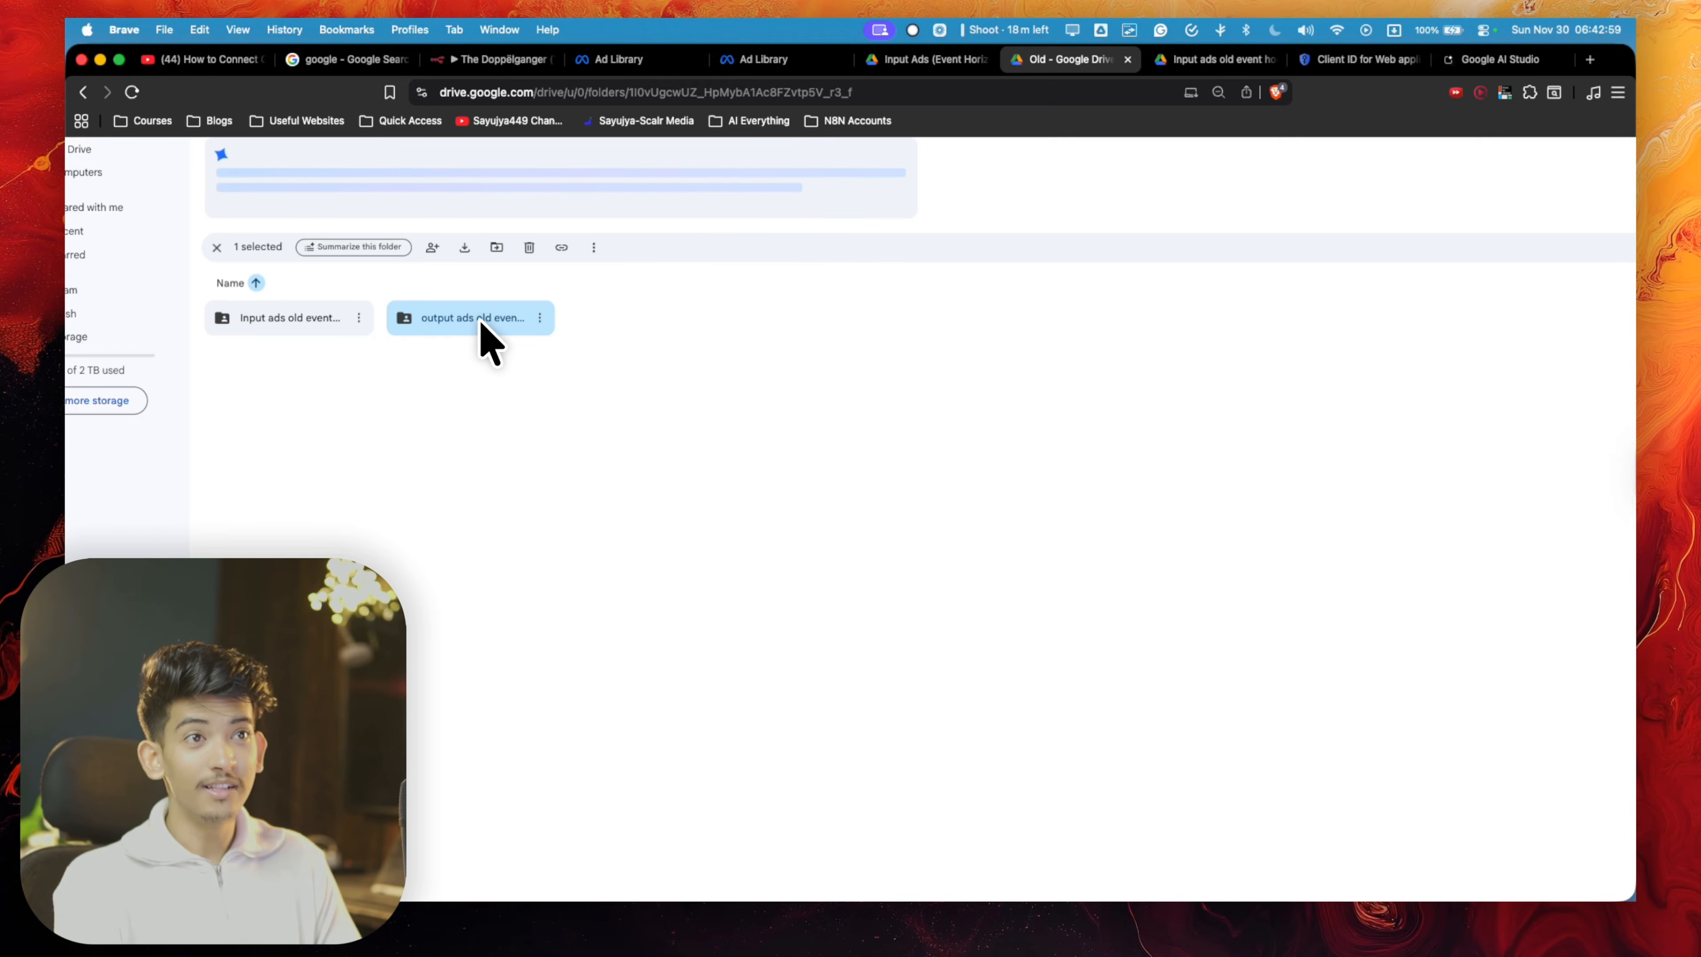
double_click(479, 328)
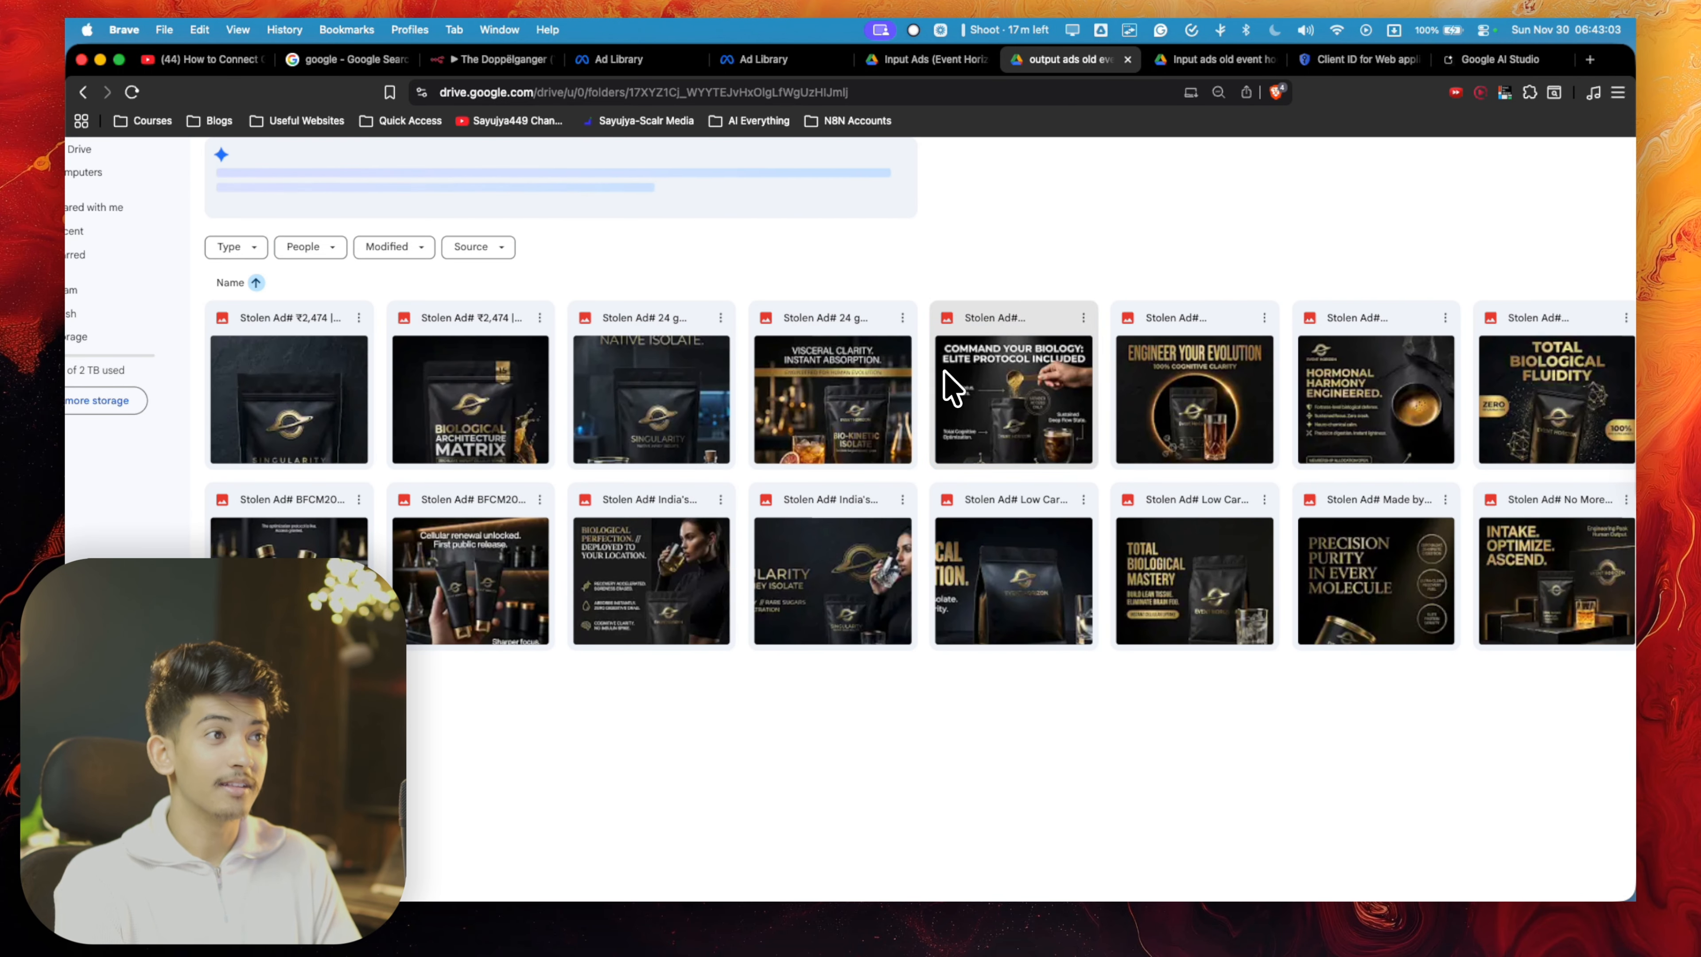
- Preview several generated ad images in the old output ads folder, including the "Made by Us" ad, and close the preview
left_click(1034, 375)
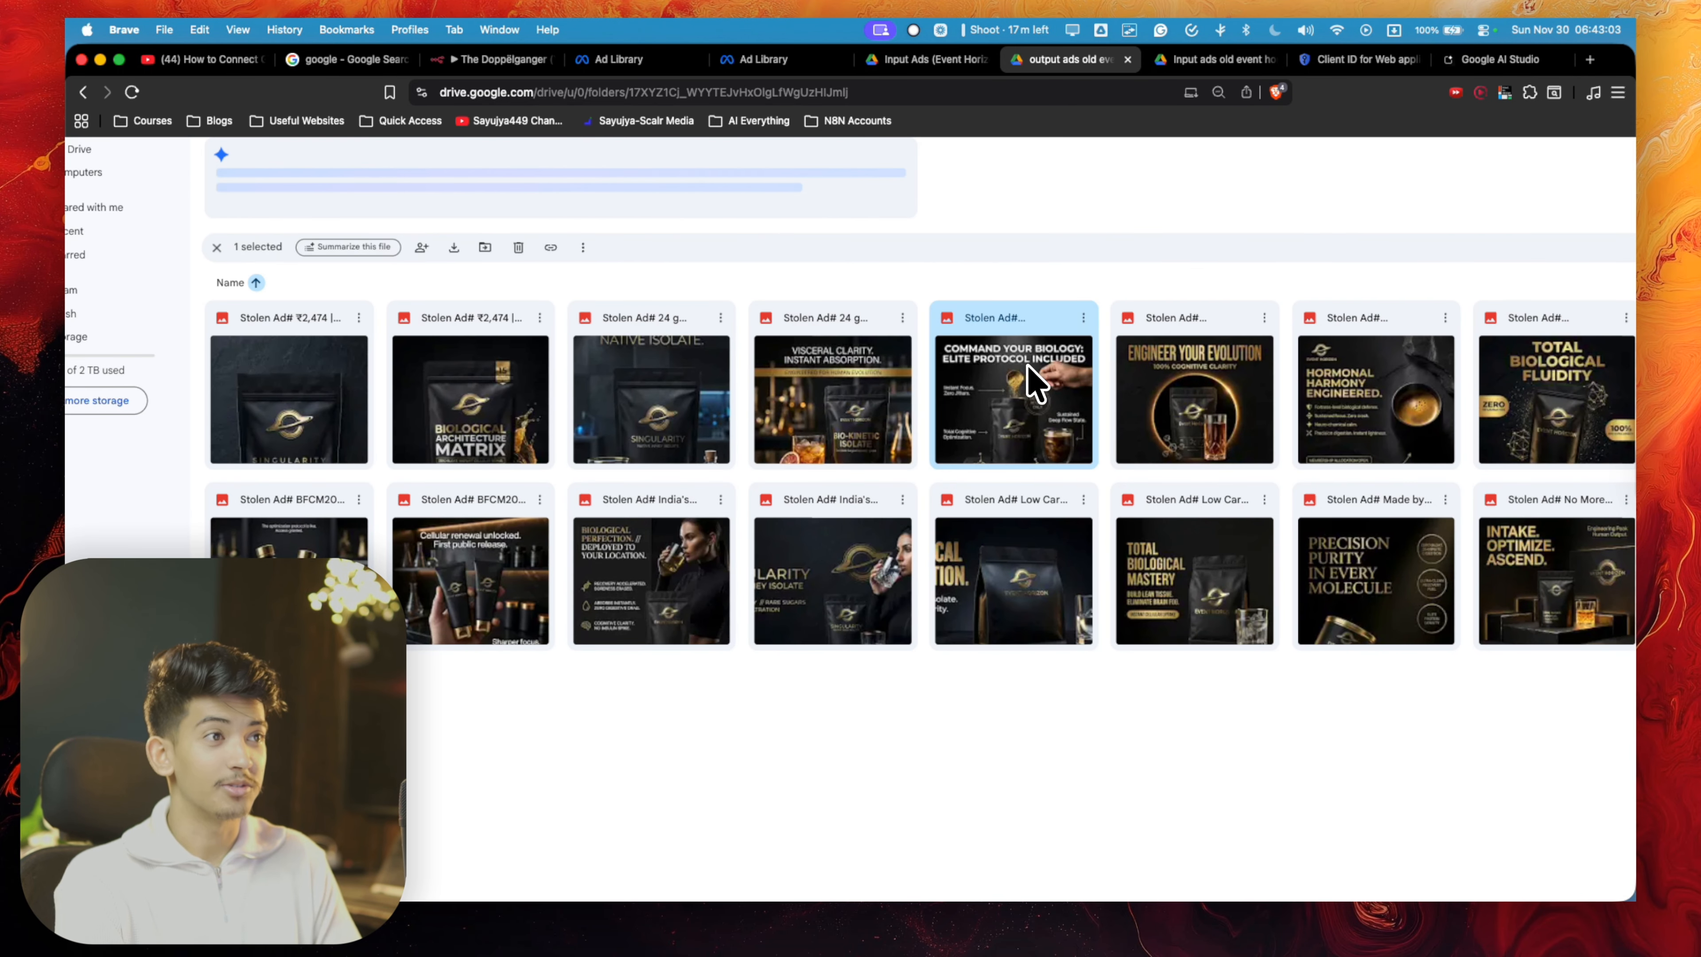
double_click(1060, 383)
key("Right")
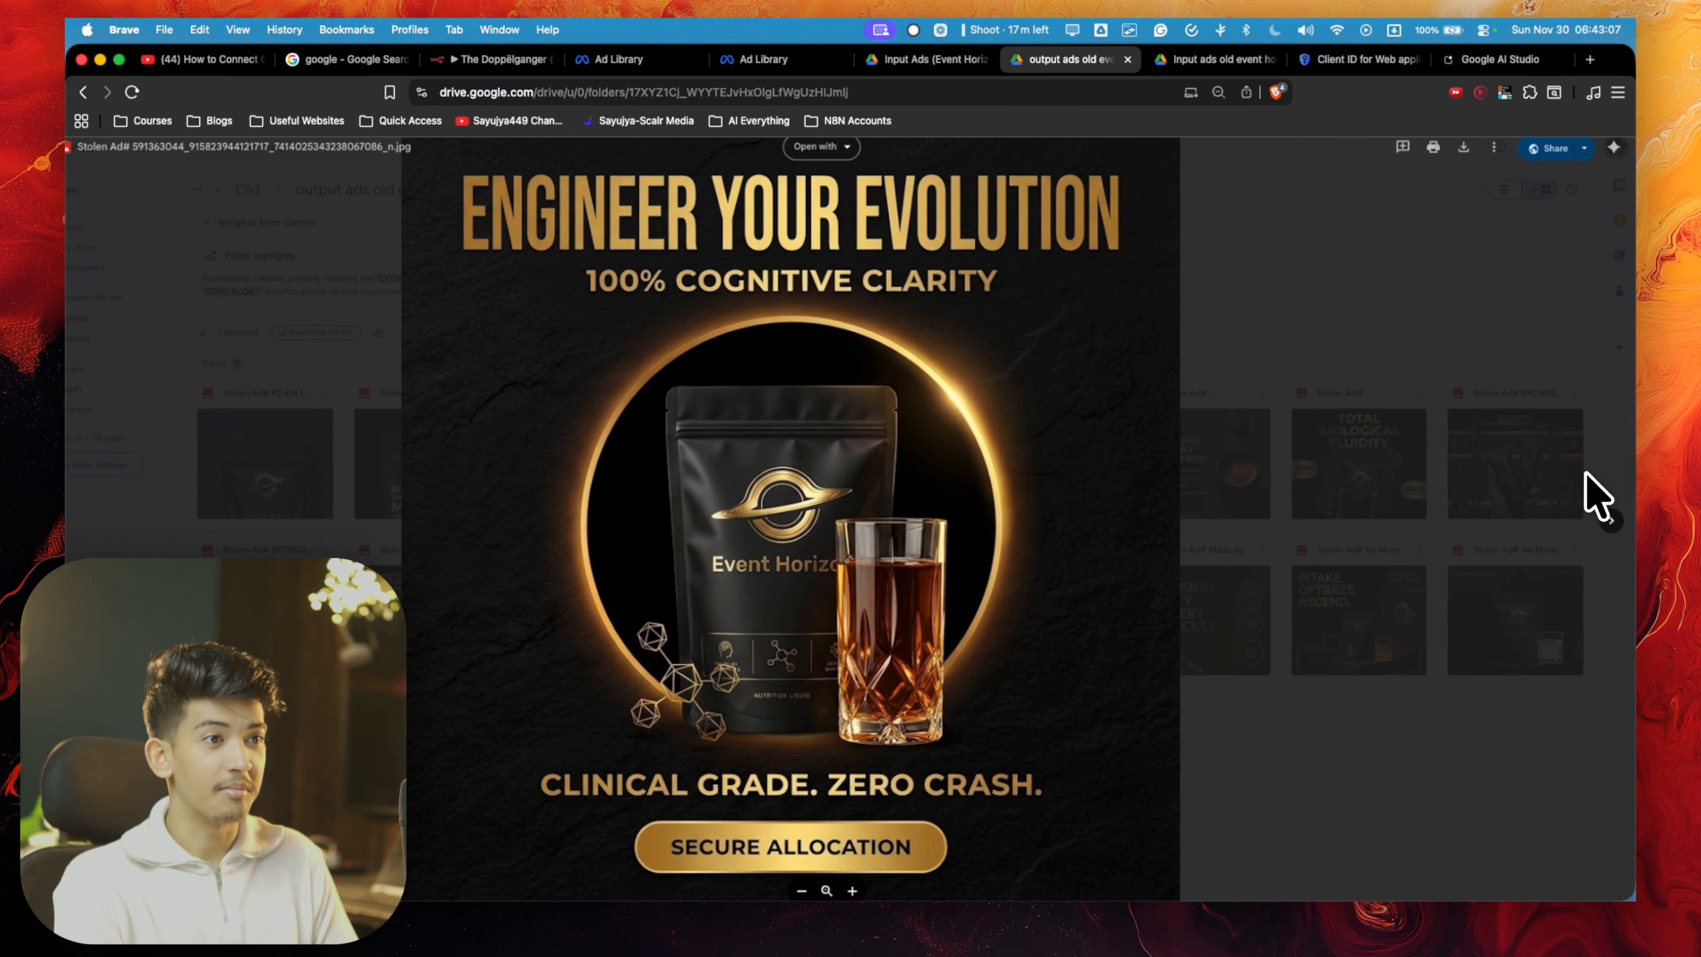
key("Right")
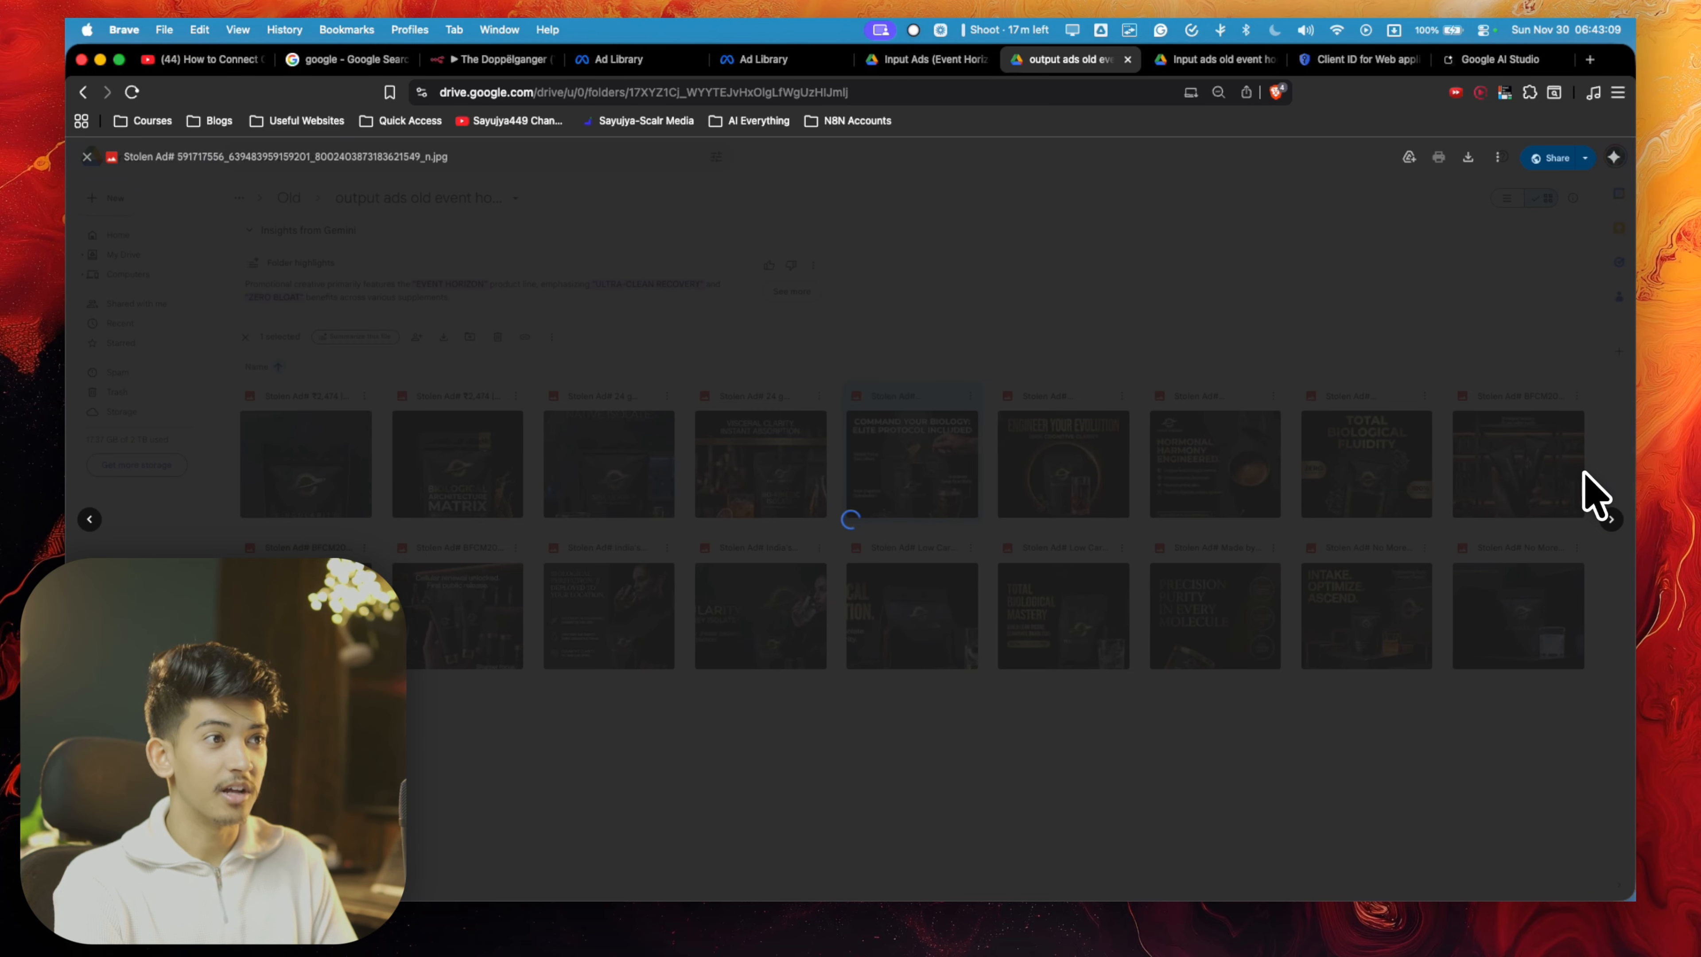
key("Right")
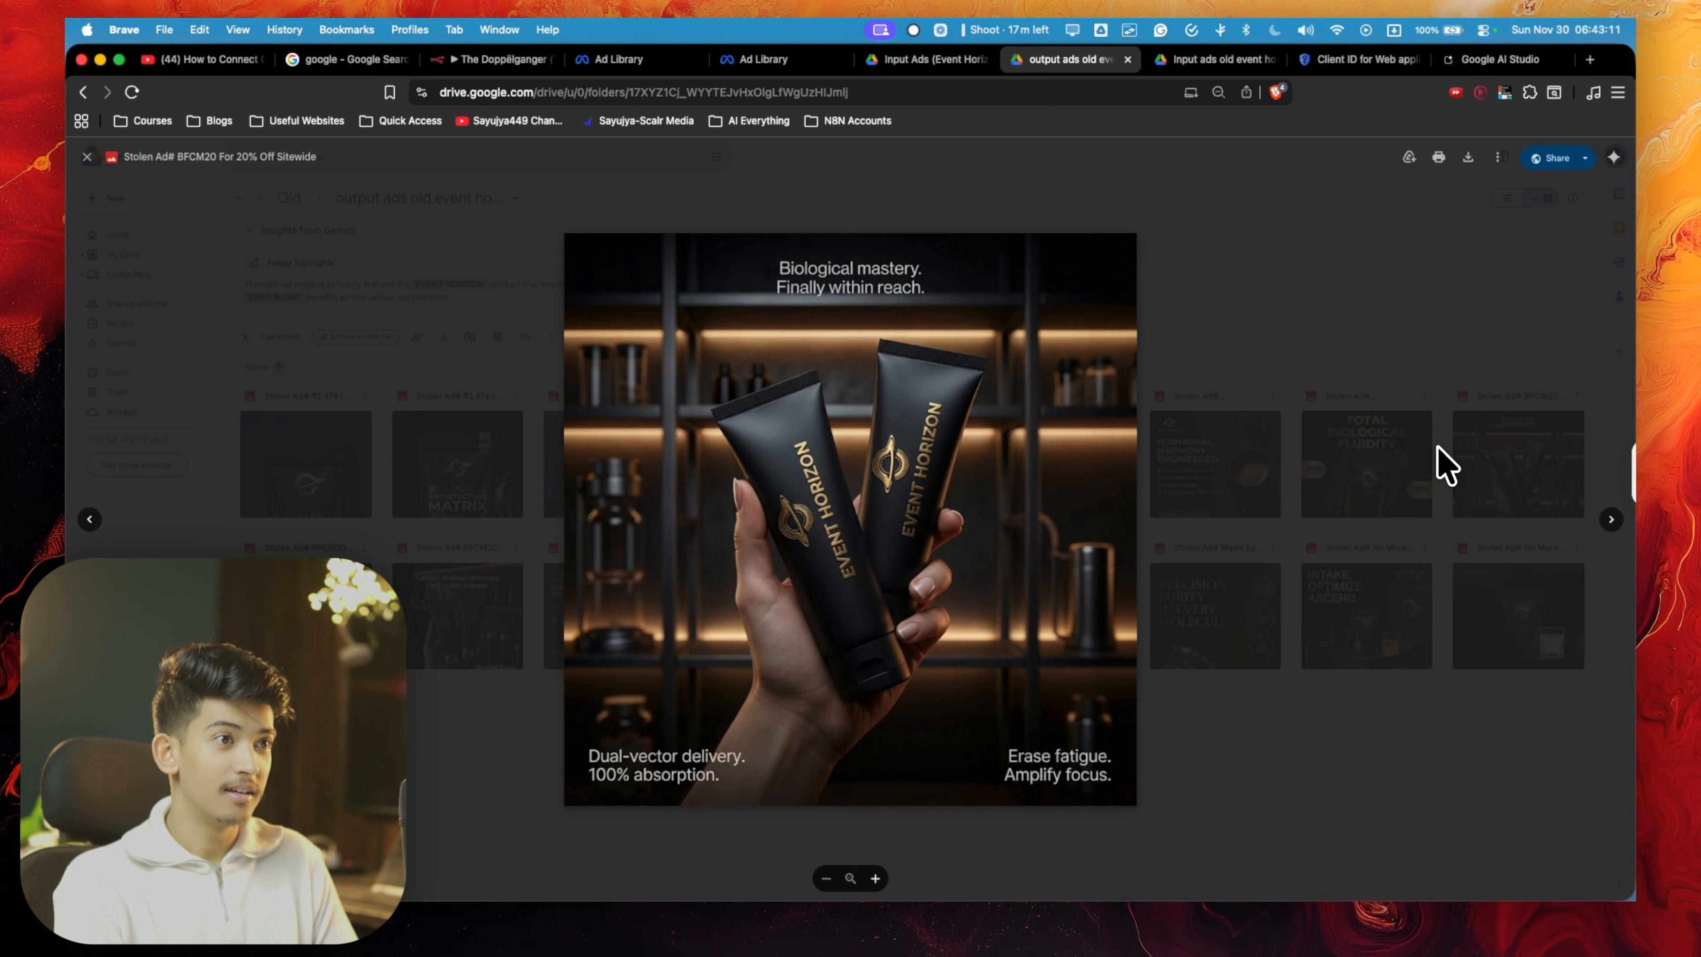
left_click(1440, 466)
double_click(1237, 593)
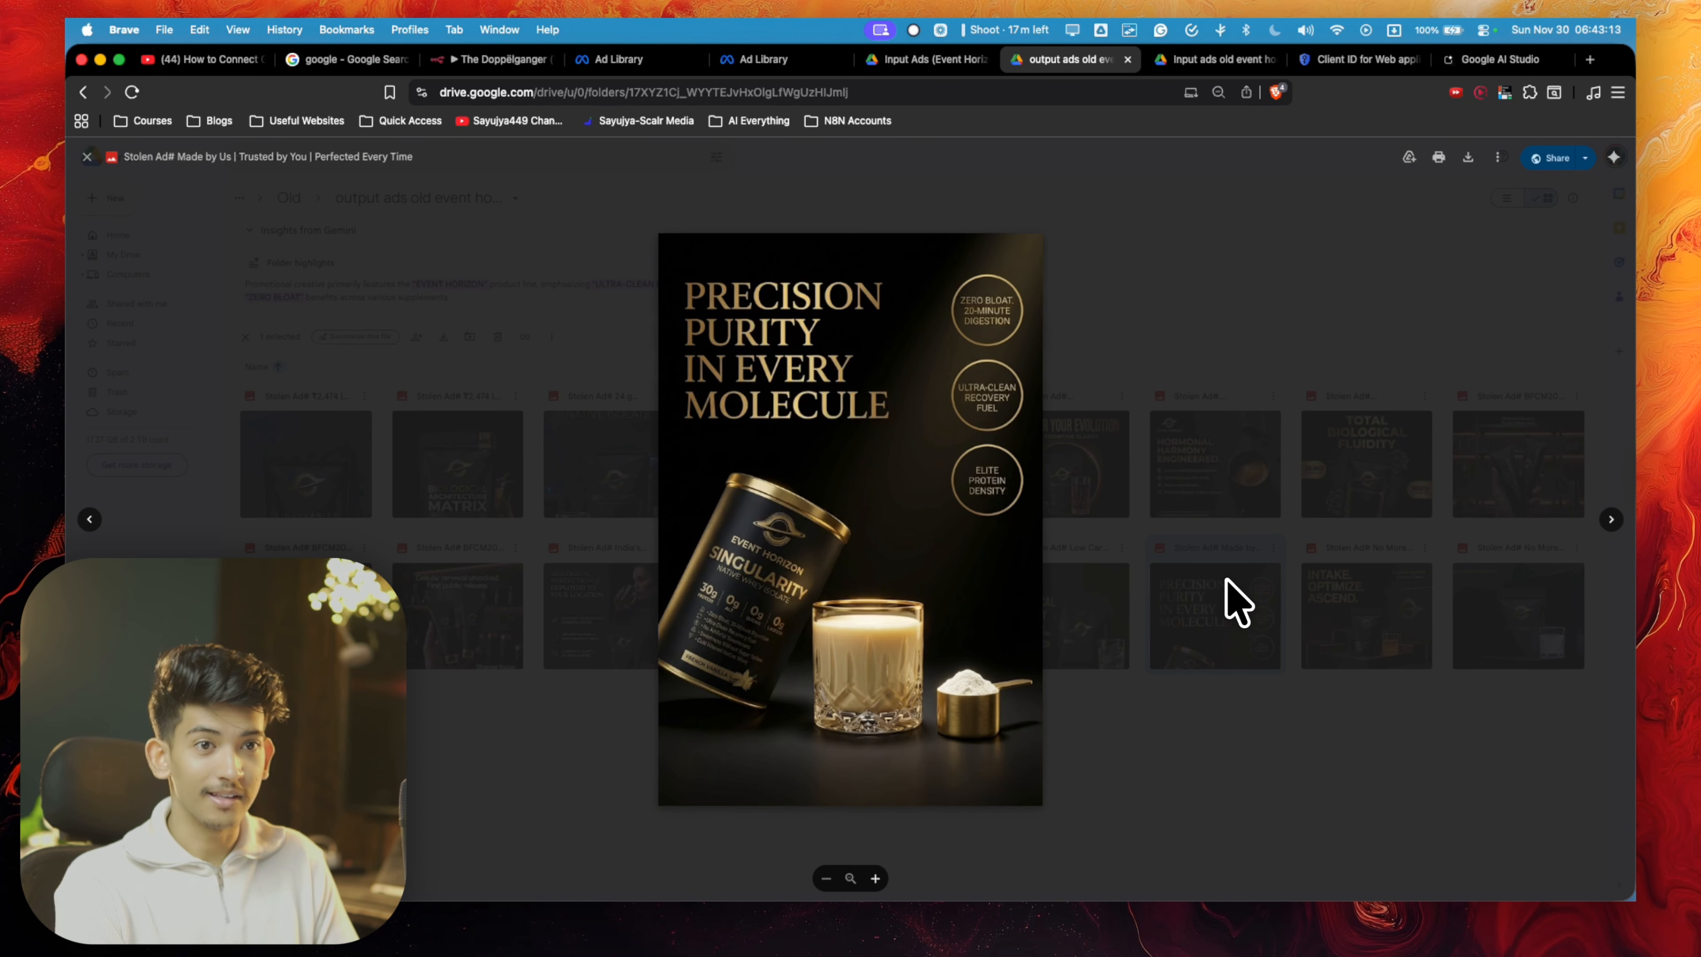
left_click(1225, 579)
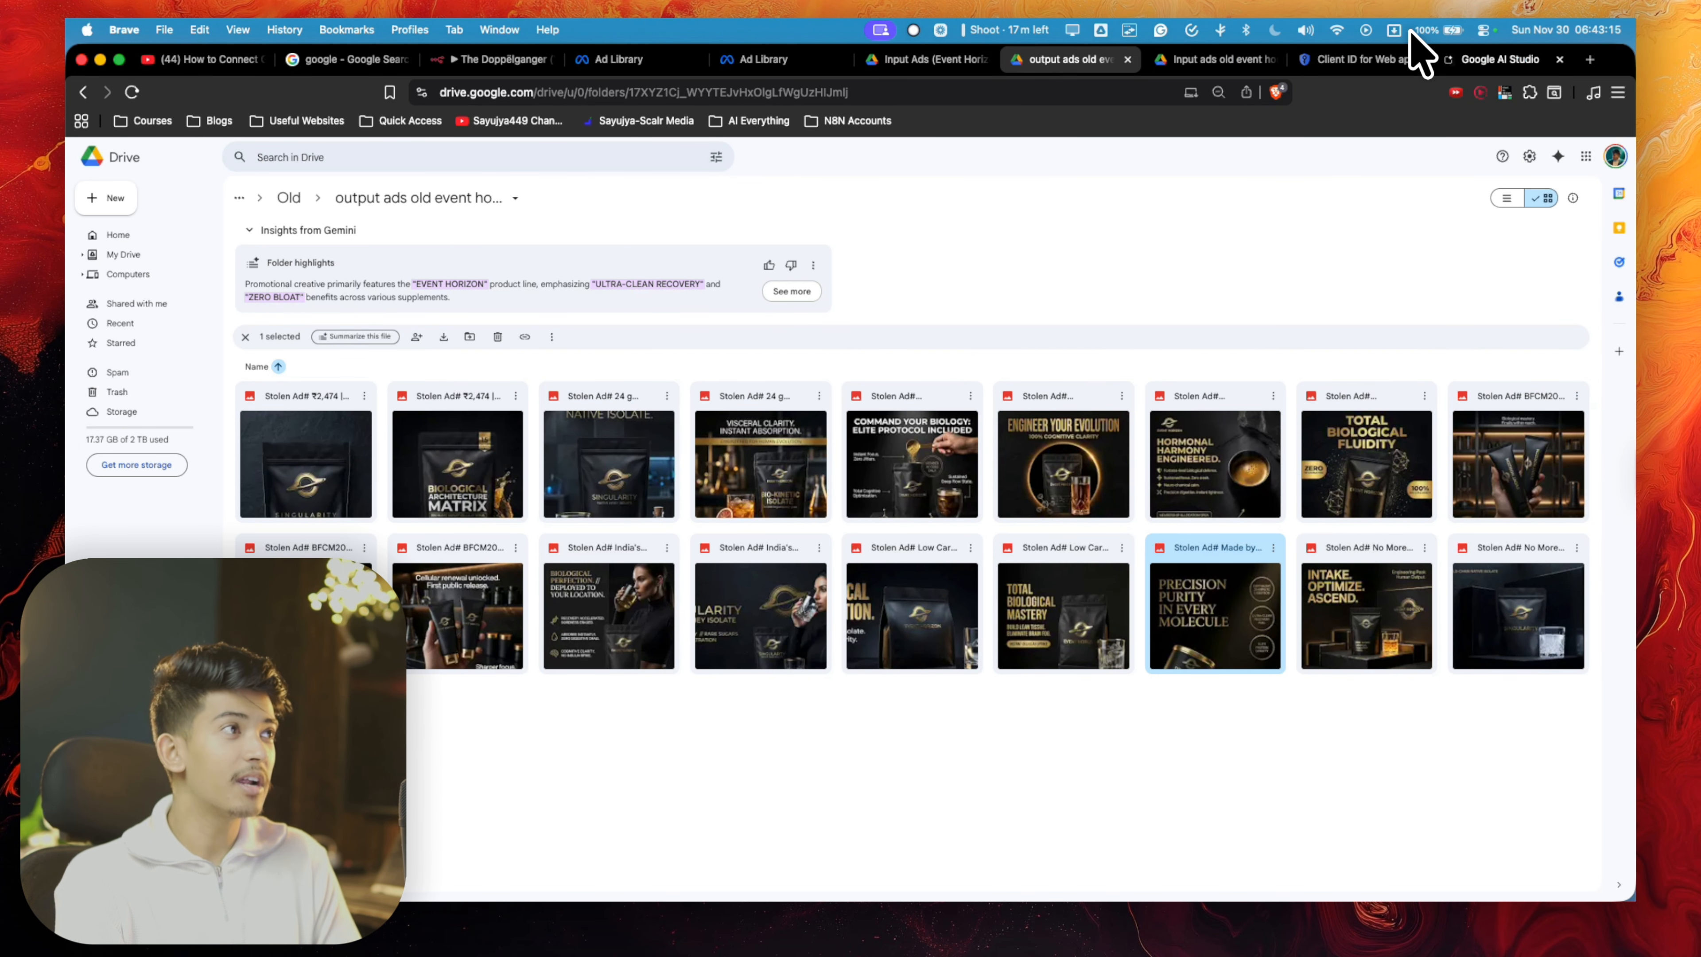
- Return to the n8n workflow and show the Import from File option among the workflow's actions
left_click(492, 59)
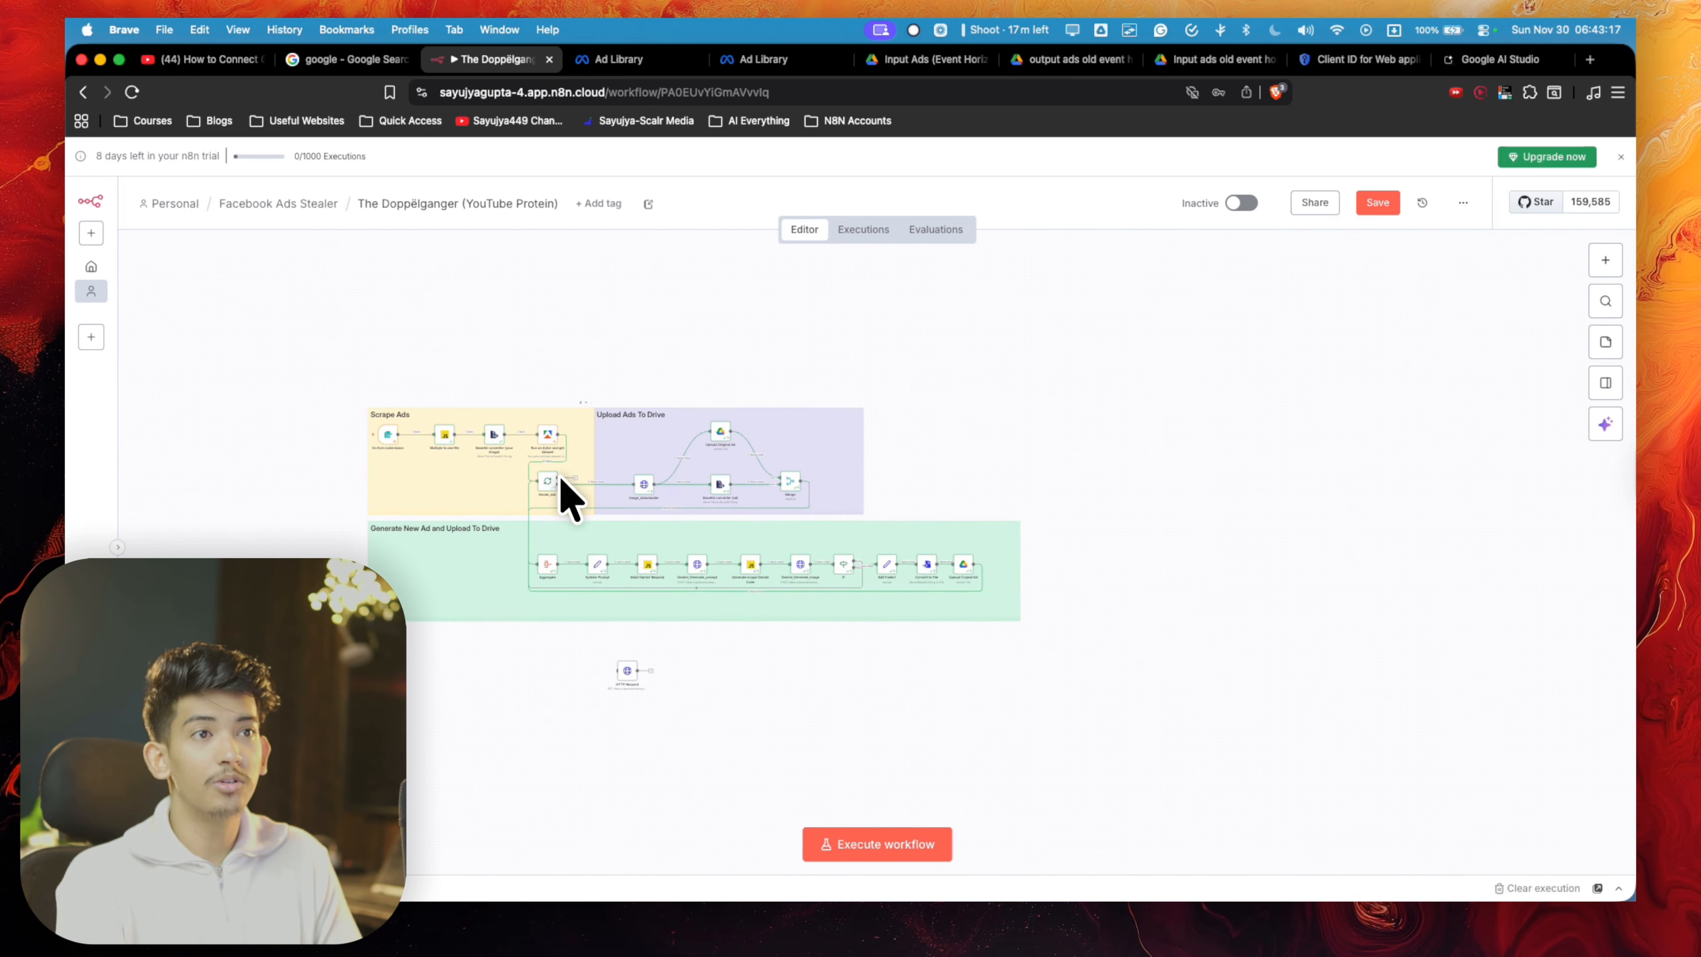
scroll(666, 513, "up", 5)
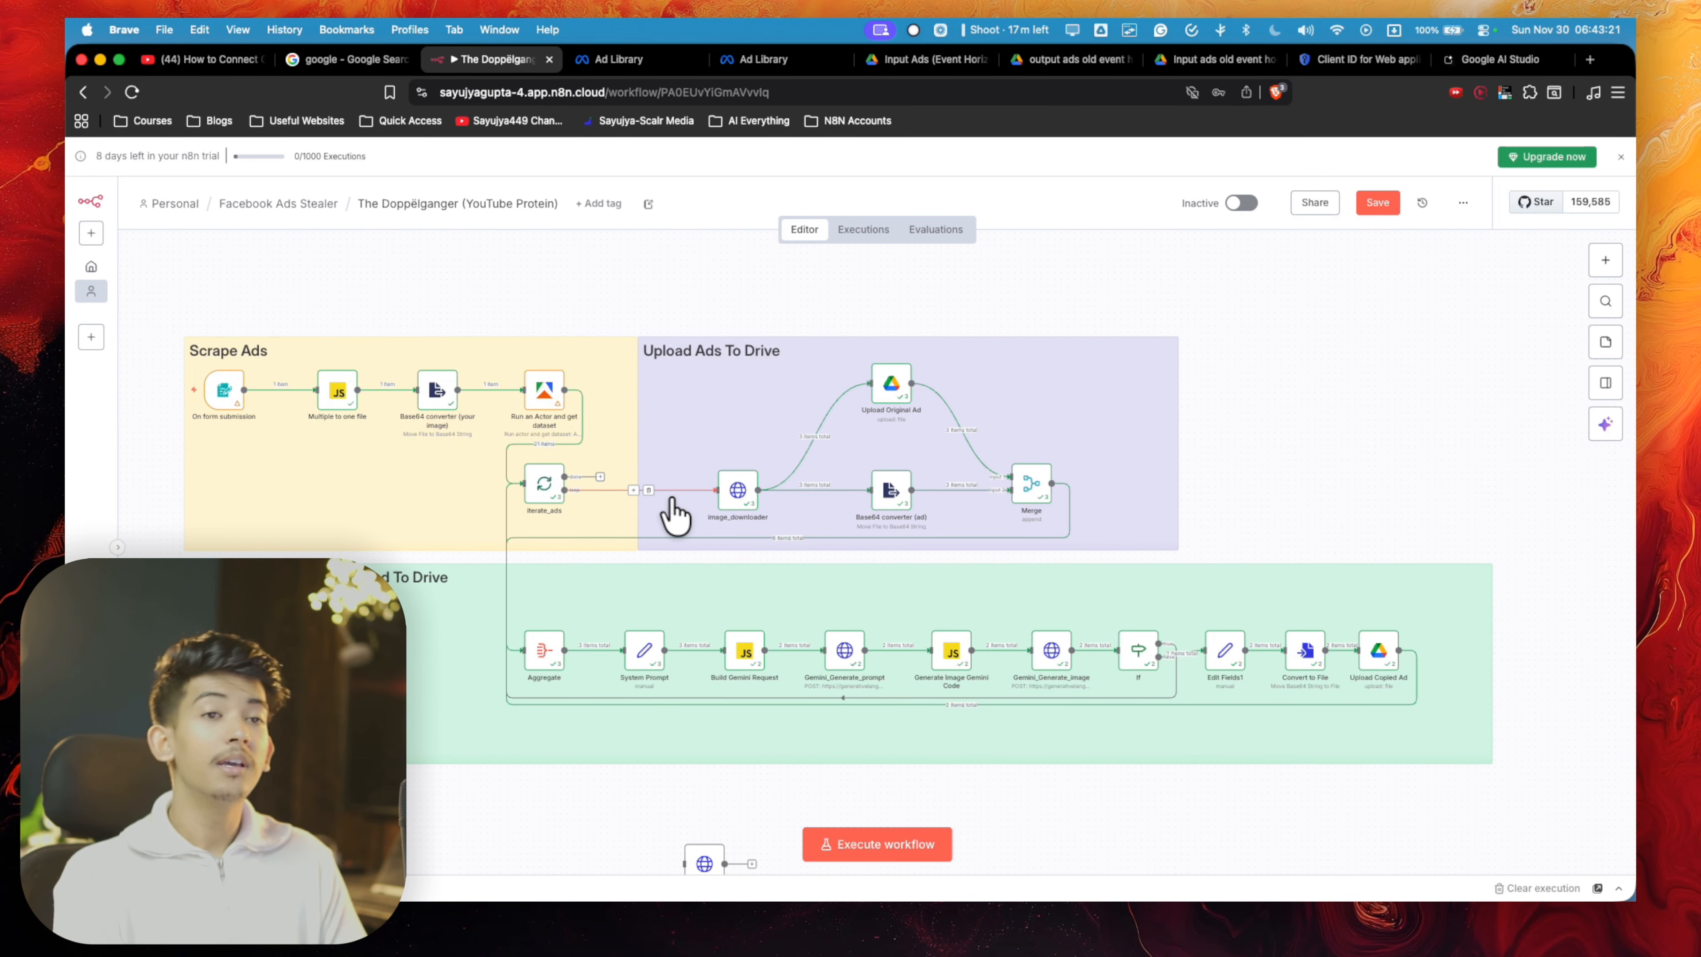
left_click(1463, 203)
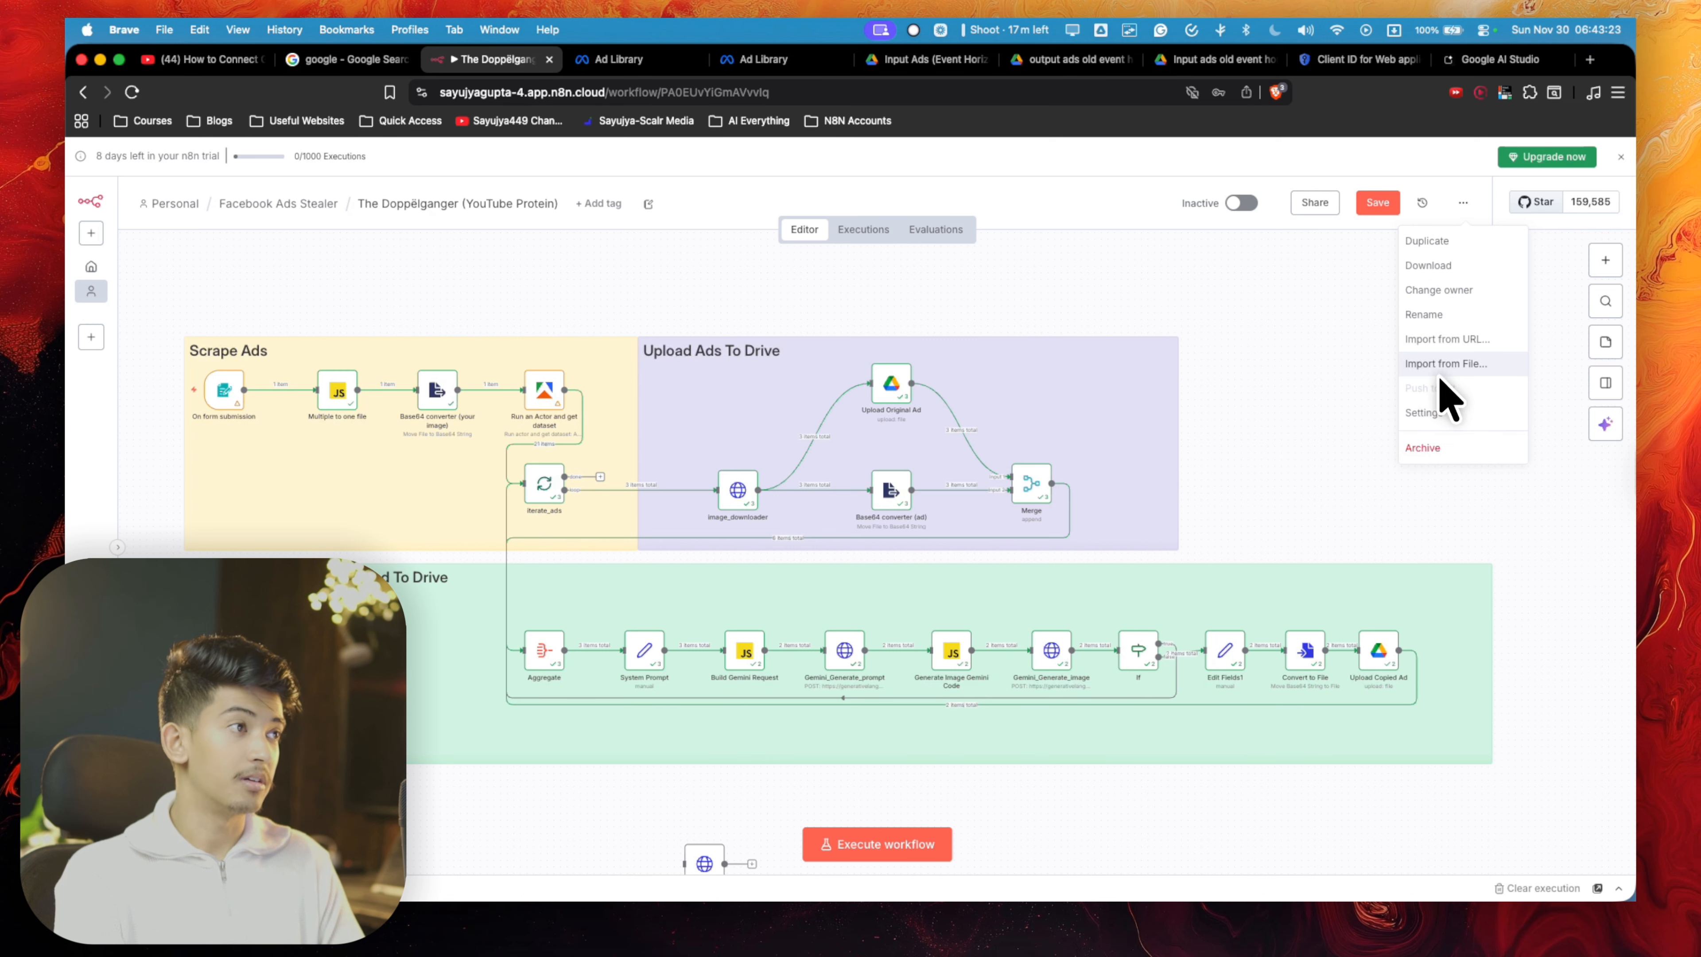
scroll(664, 303, "down", 5)
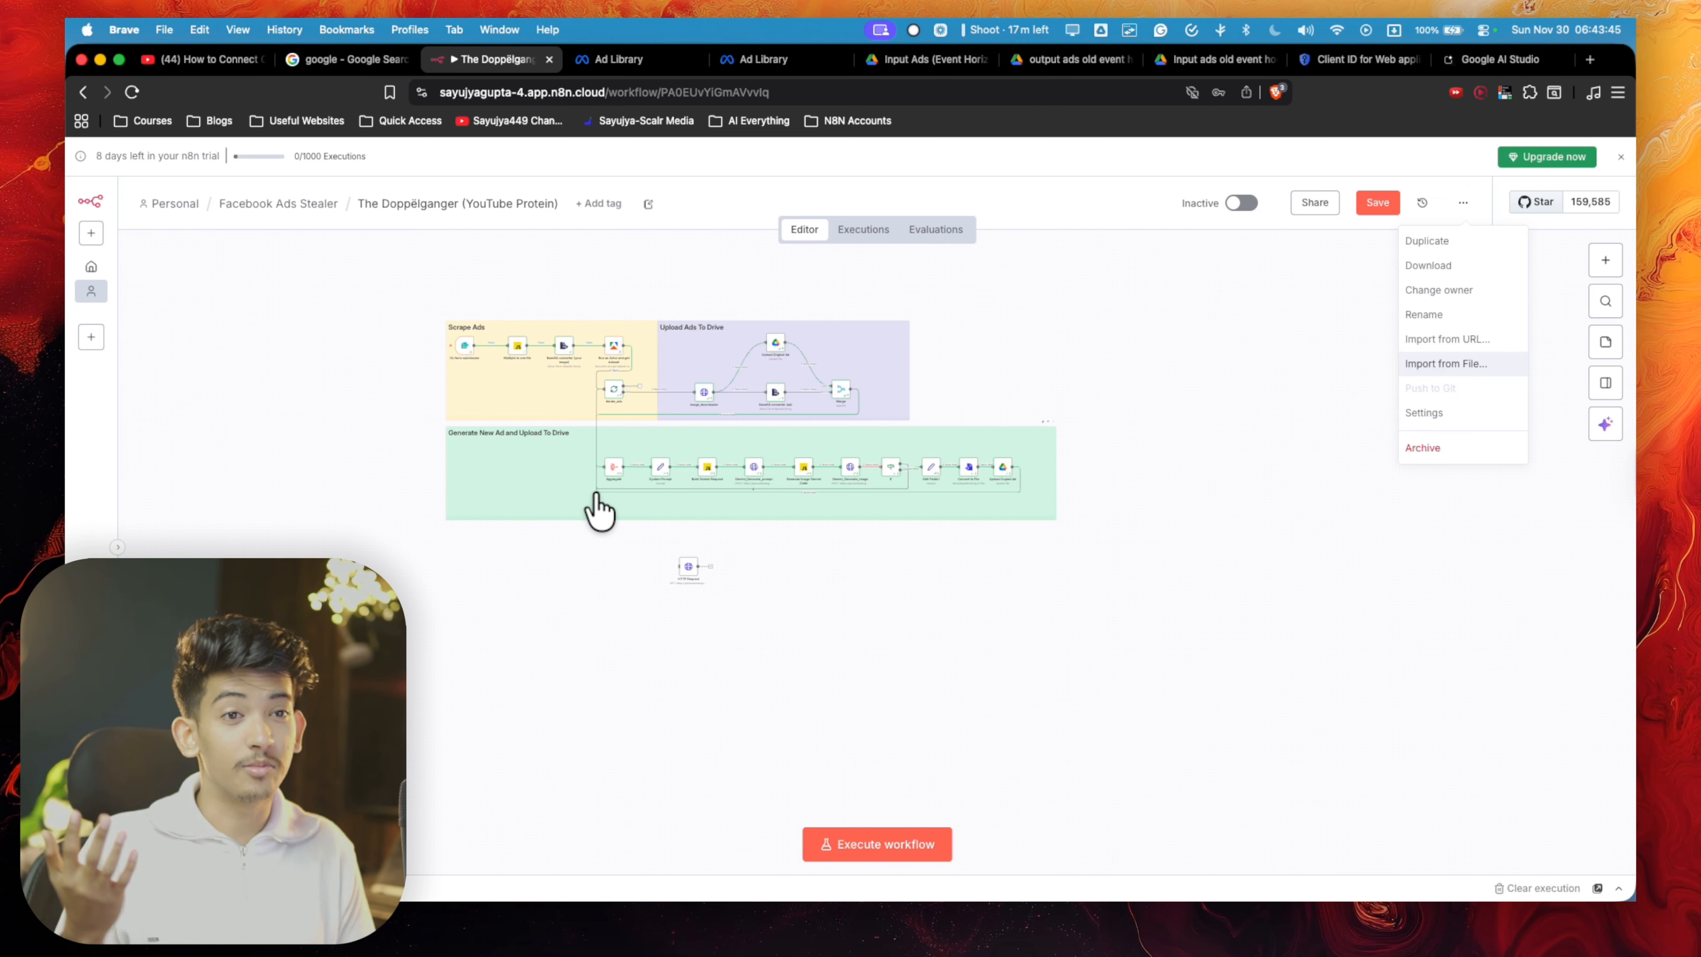
scroll(605, 509, "up", 5)
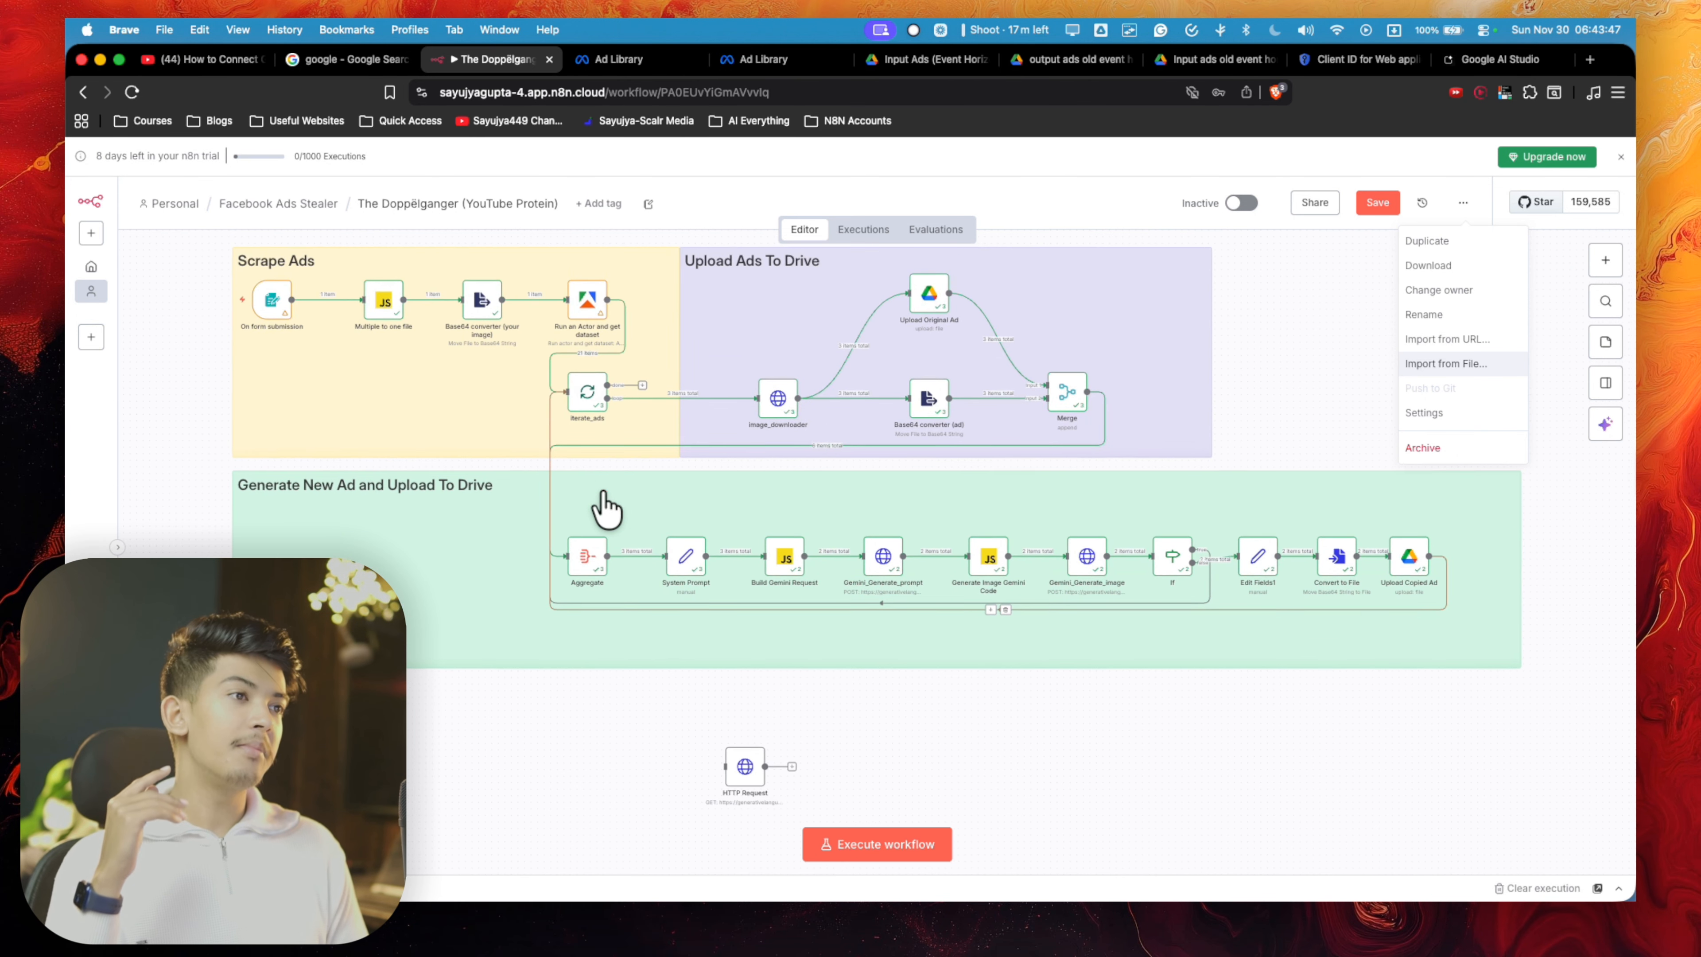
scroll(604, 509, "up", 1)
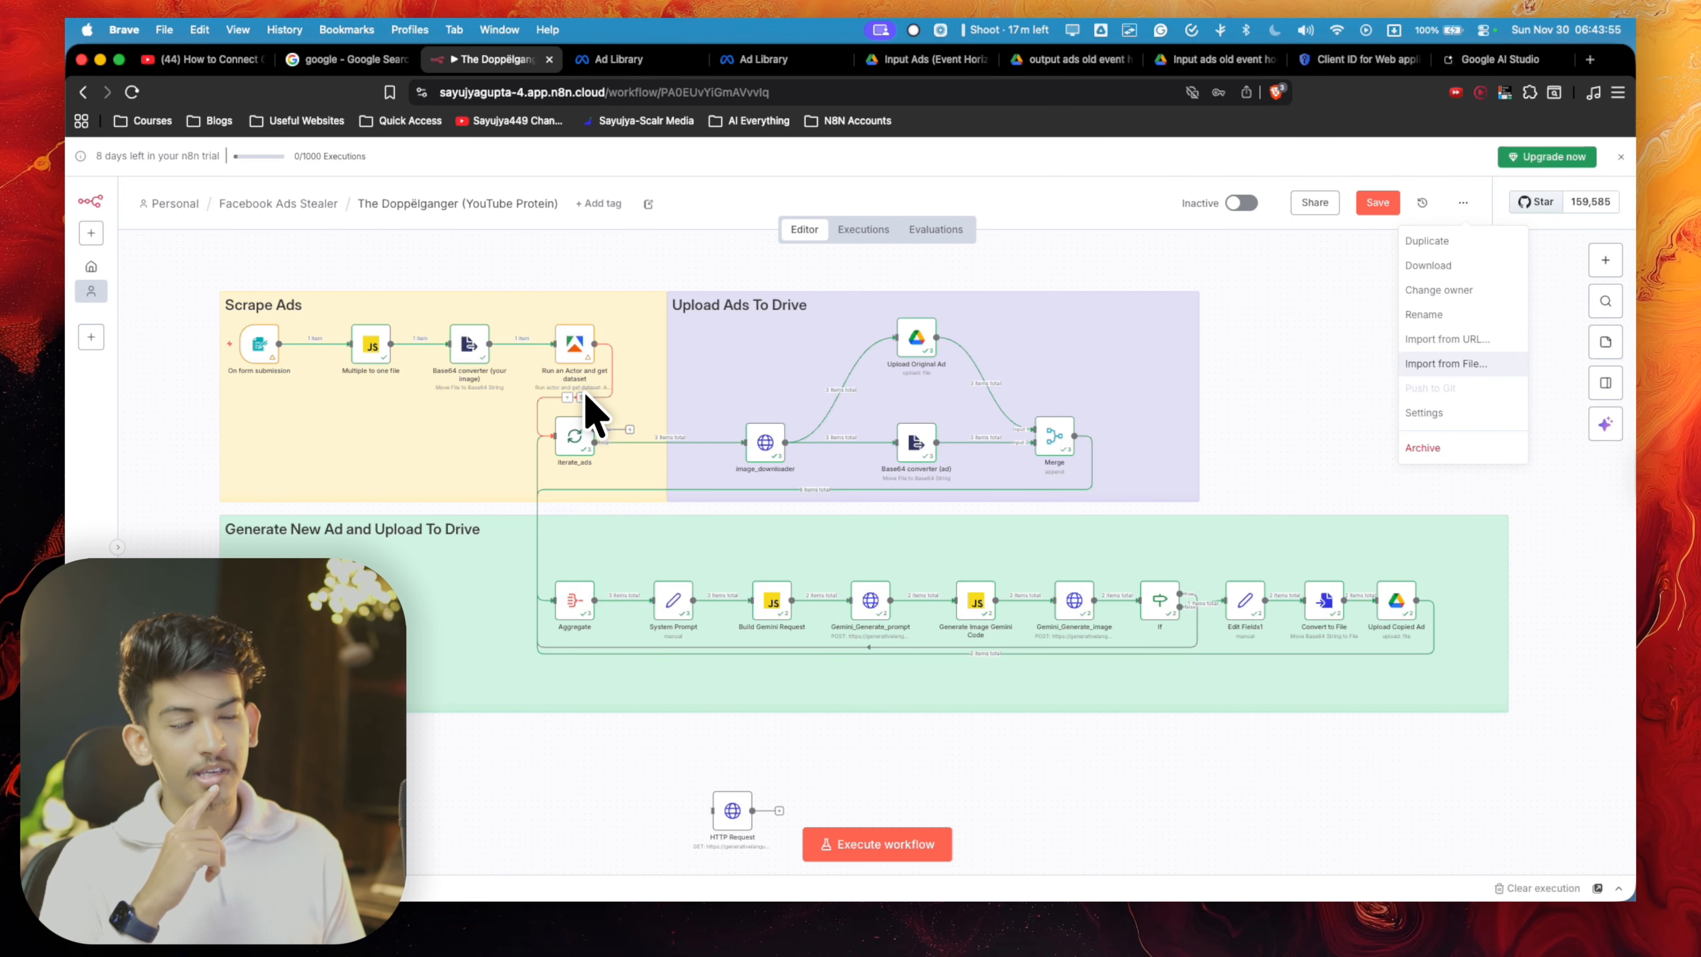
scroll(588, 401, "down", 3)
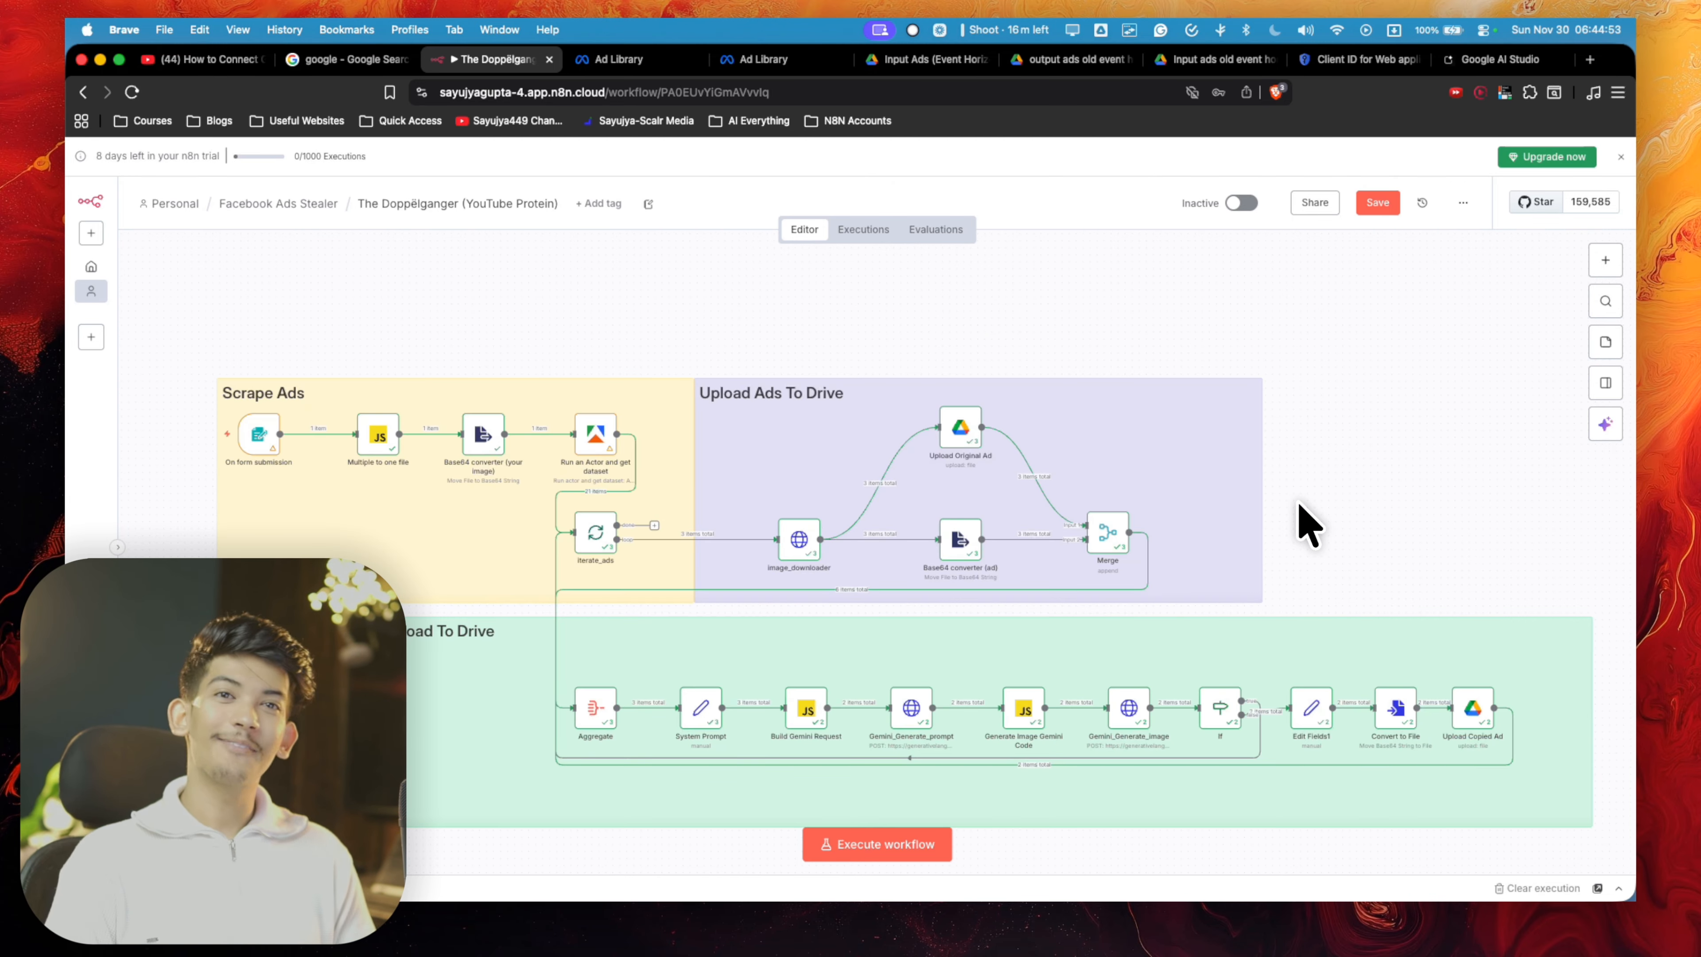